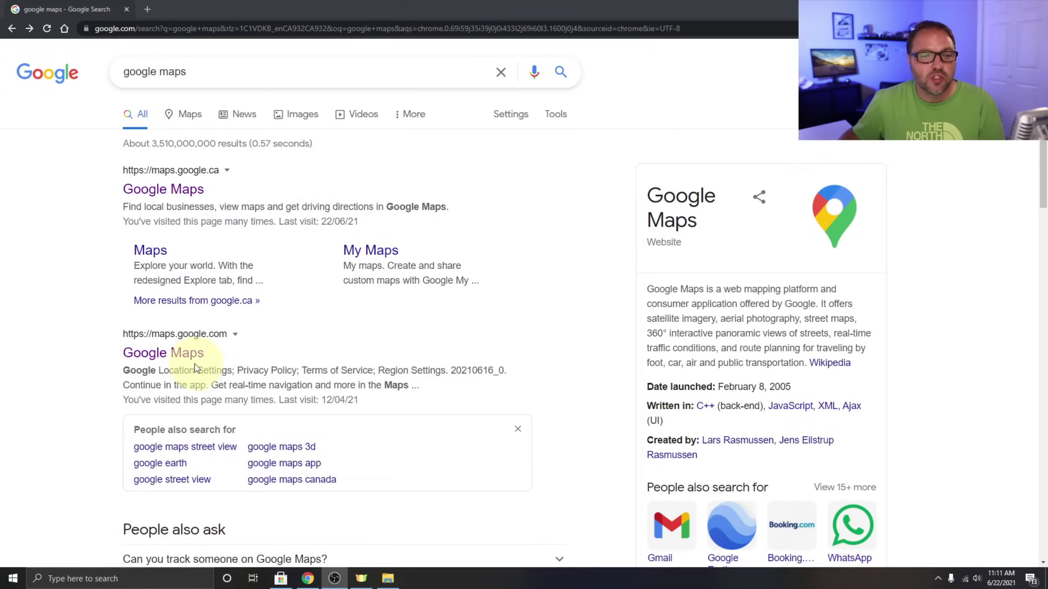
Open the maps.google.com result from the Google search results.
left_click(175, 353)
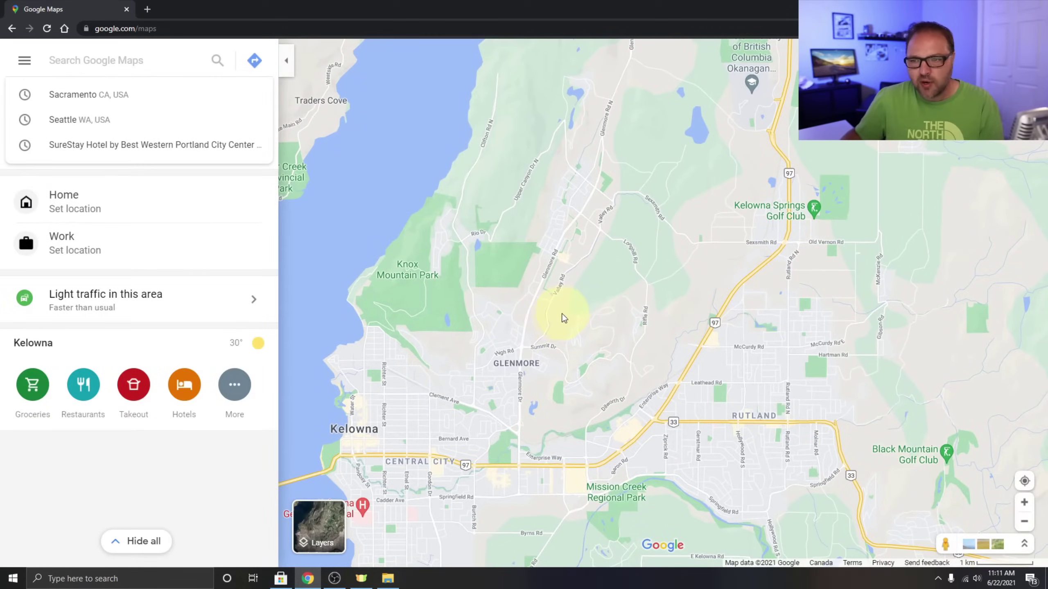
scroll(565, 309, "down", 3)
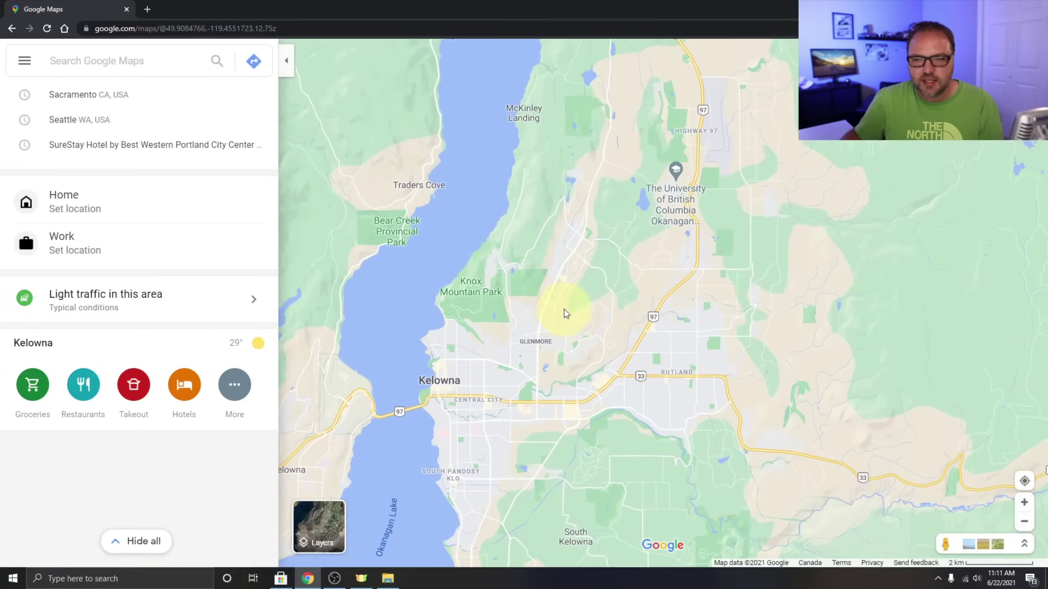
left_click_drag(587, 360, 546, 309)
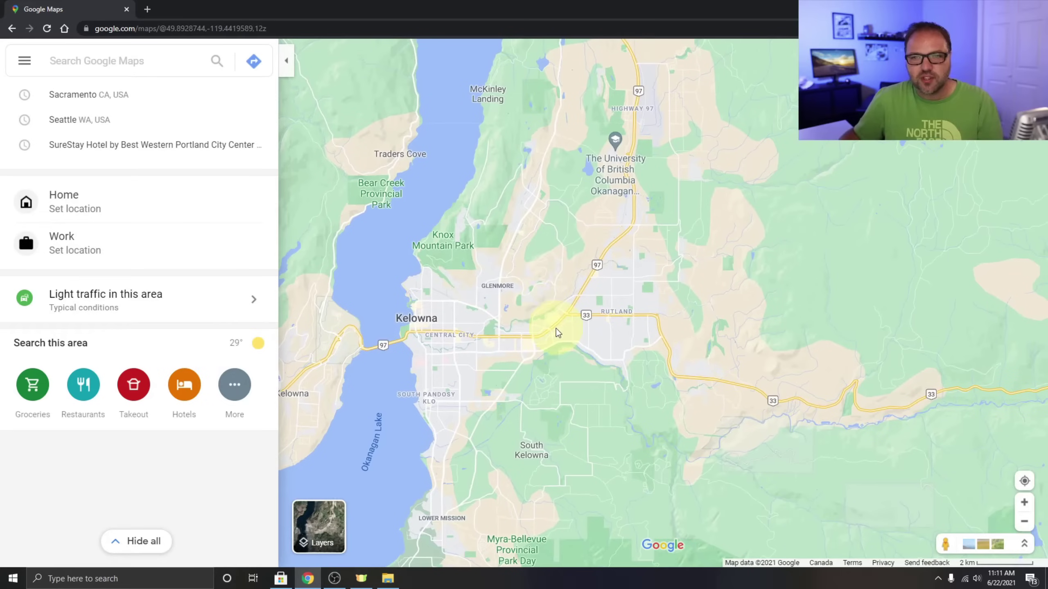
mouse_move(325, 529)
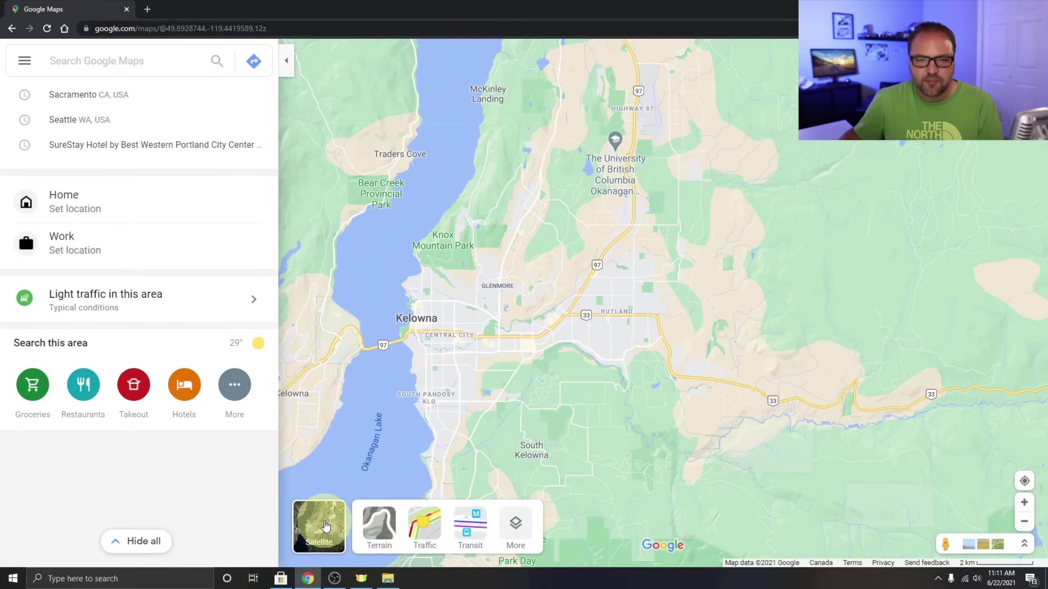
left_click(325, 527)
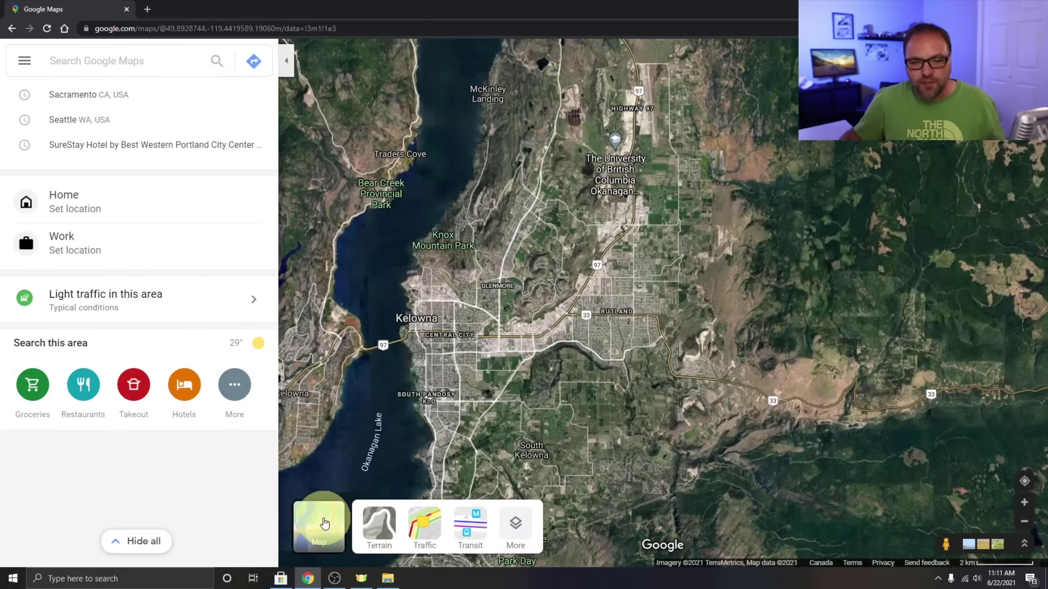
left_click(379, 531)
left_click(426, 533)
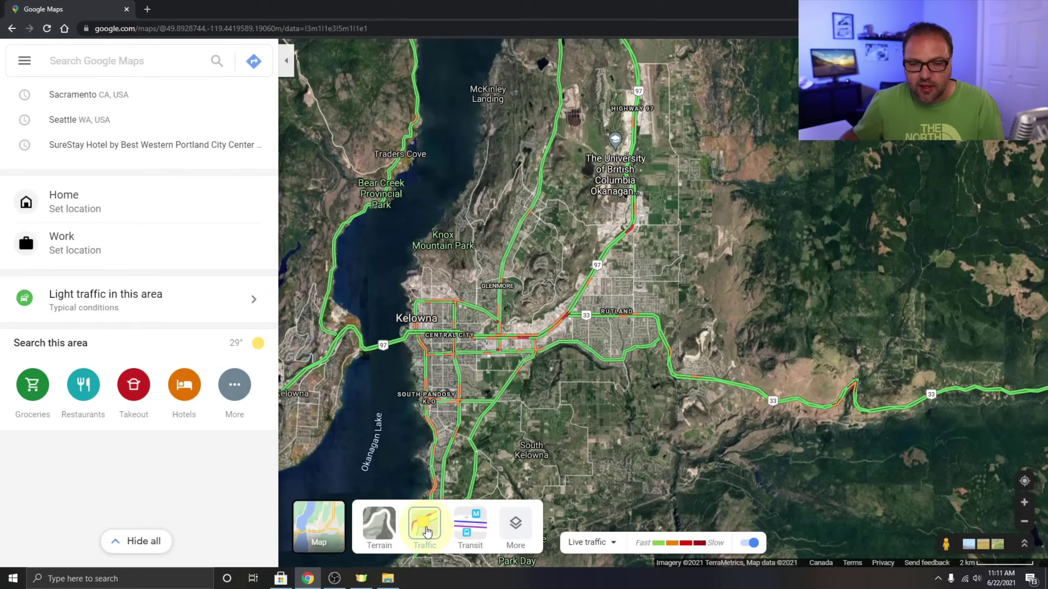
left_click(426, 533)
left_click(462, 529)
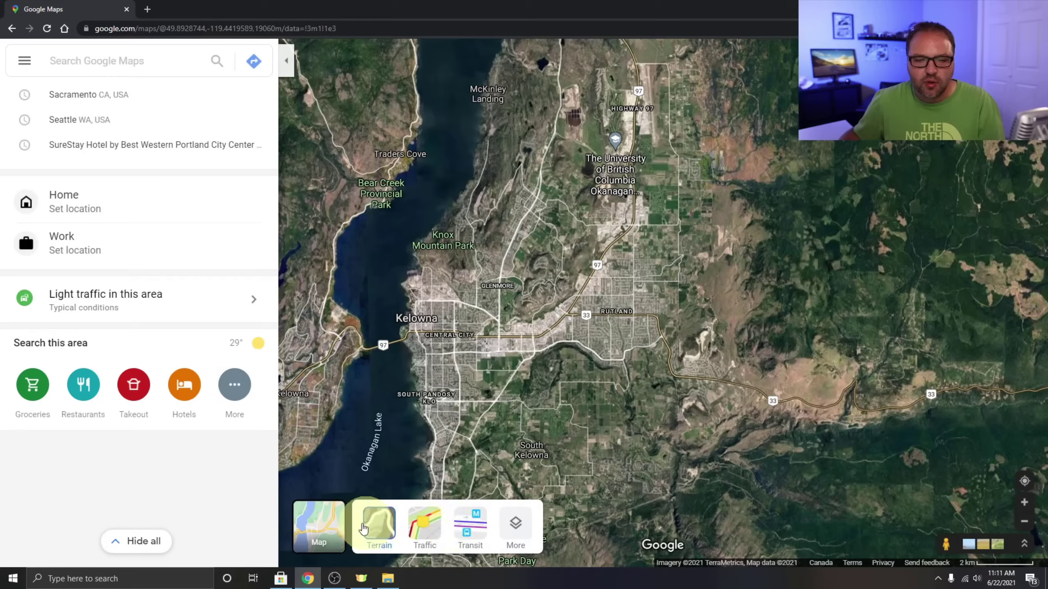
left_click(326, 533)
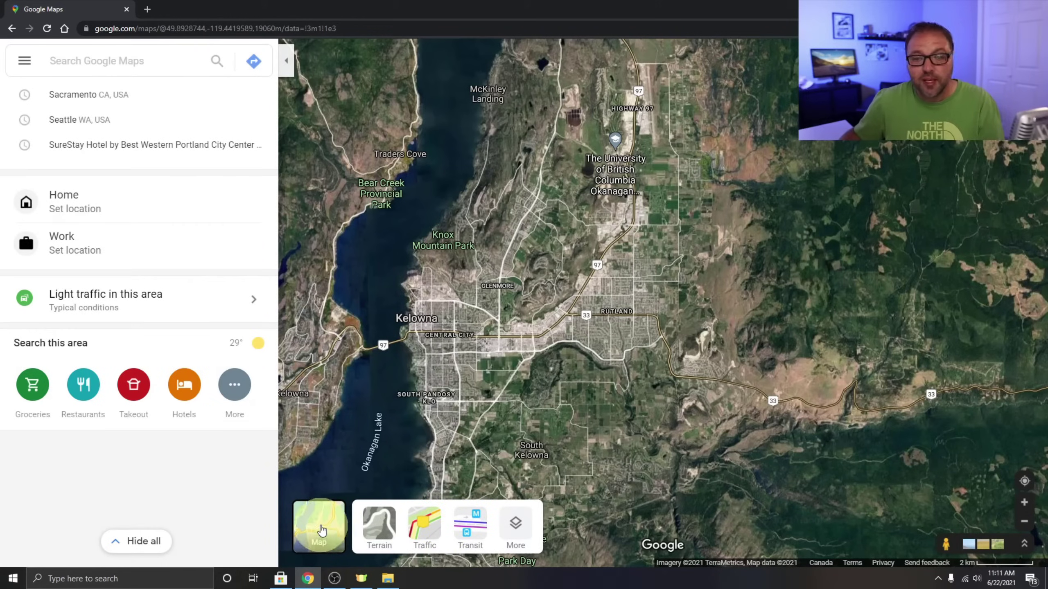
left_click(321, 525)
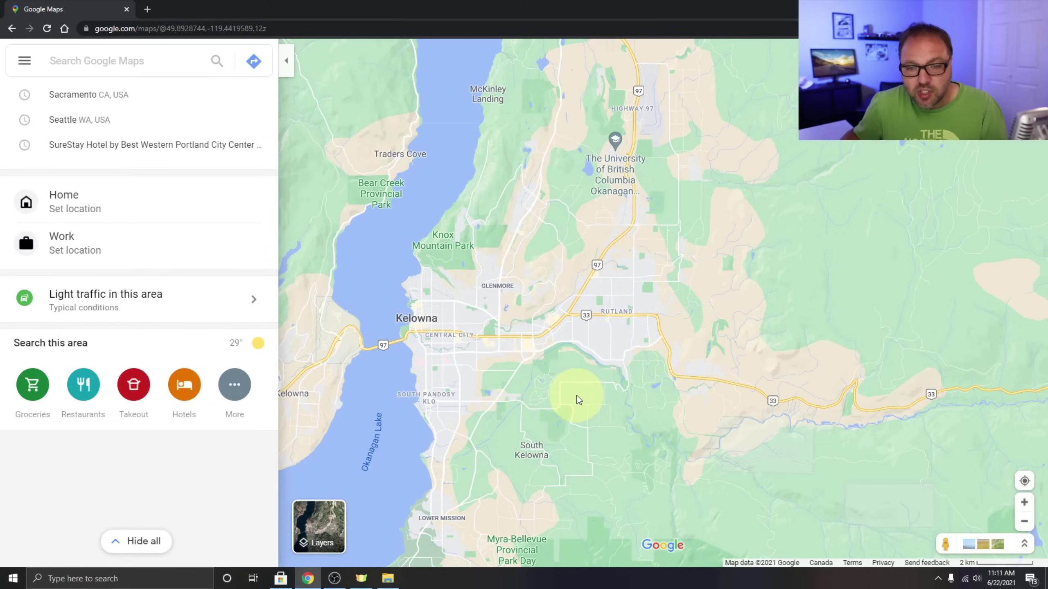
Pan the map from Kelowna past Vancouver and Bellingham, then zoom in on Seattle.
scroll(577, 399, "down", 3)
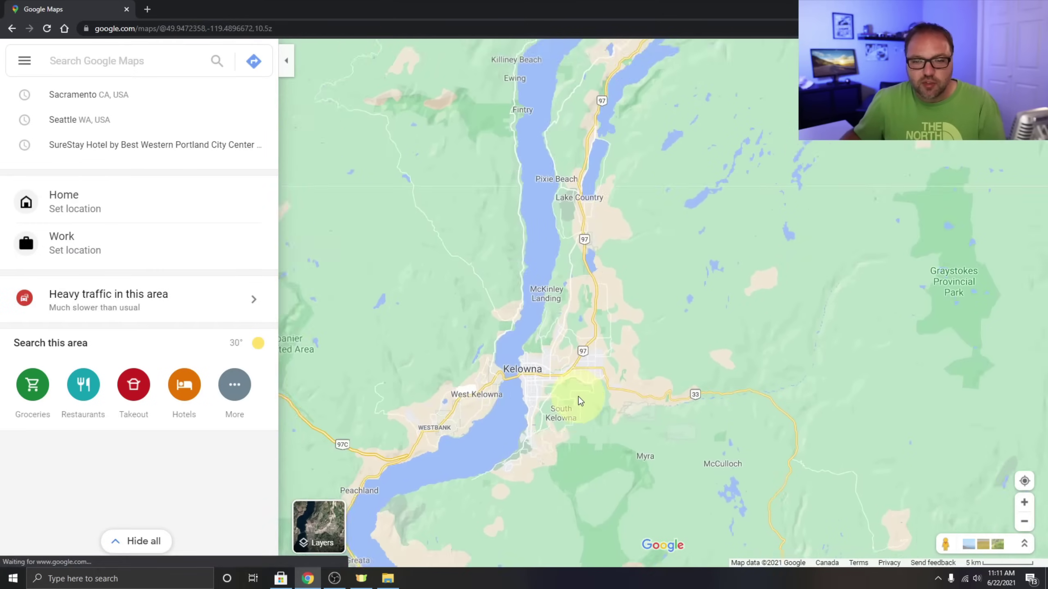
scroll(580, 398, "down", 3)
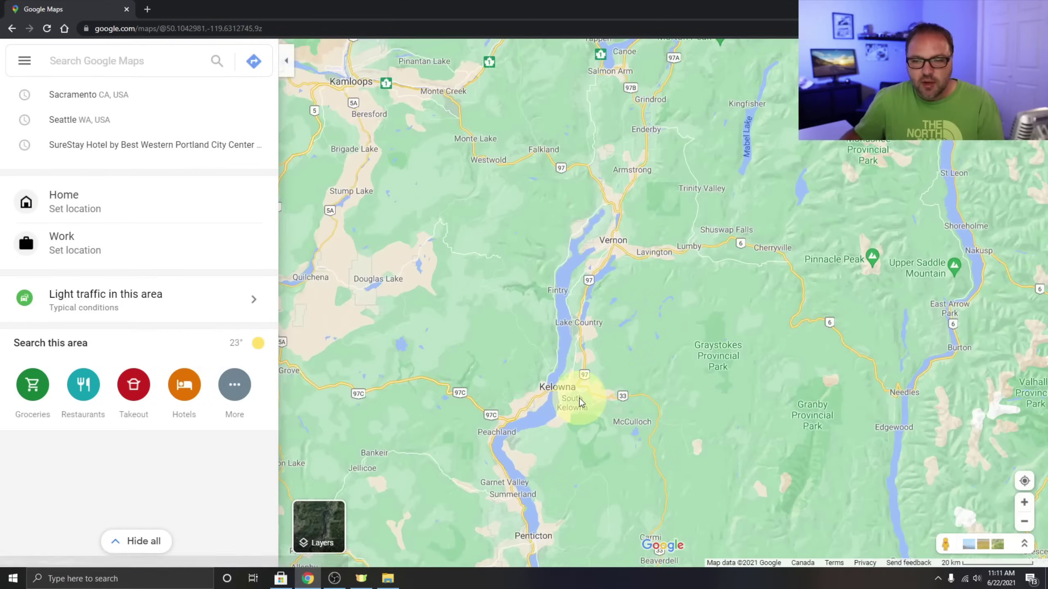
scroll(557, 433, "down", 2)
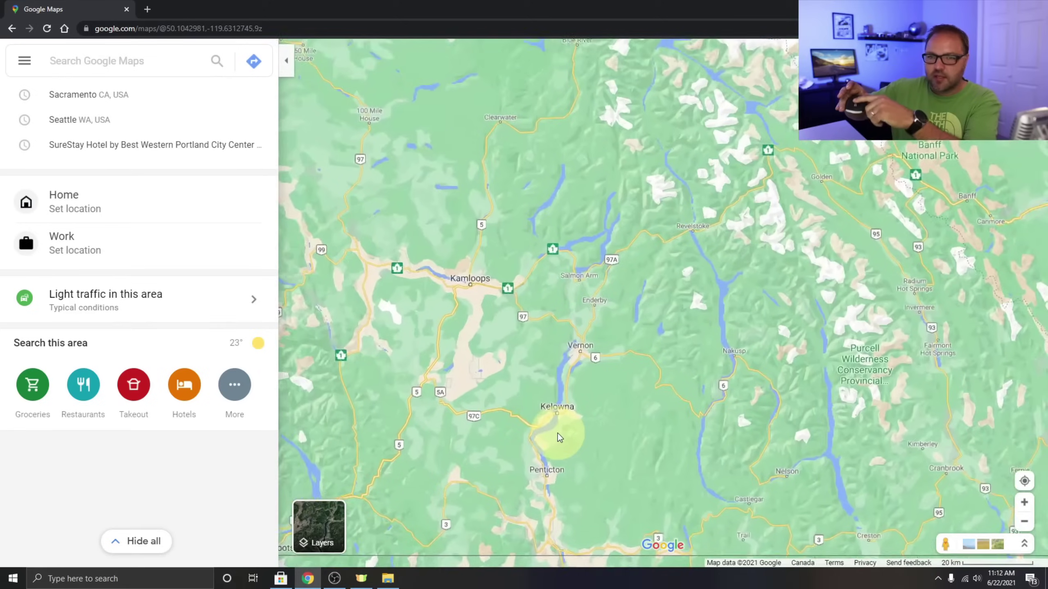
scroll(557, 434, "up", 1)
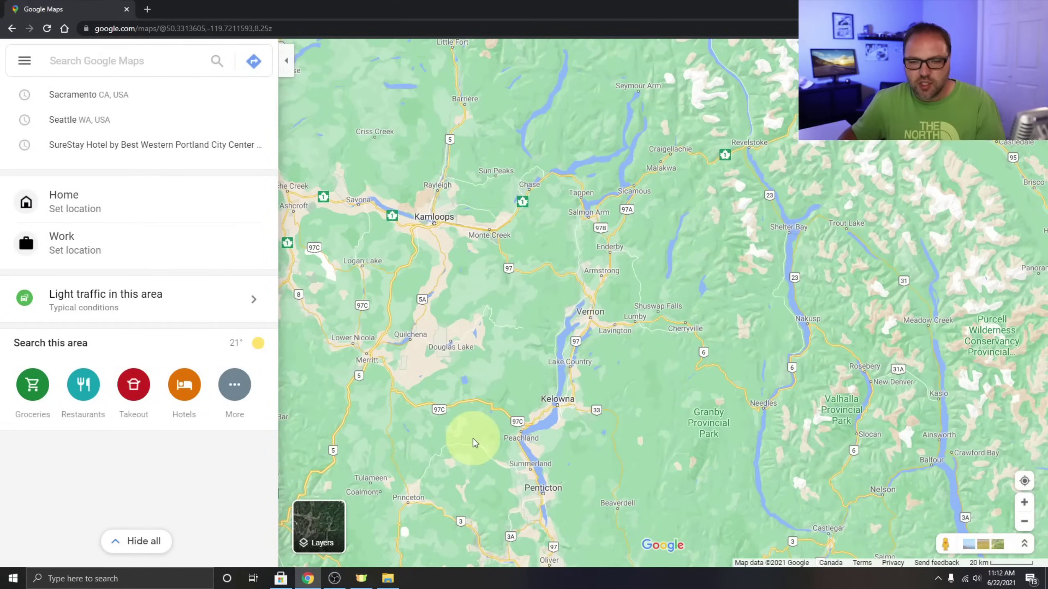
left_click_drag(449, 439, 634, 351)
left_click_drag(485, 450, 598, 329)
left_click_drag(449, 451, 552, 286)
left_click_drag(623, 456, 628, 276)
scroll(568, 346, "up", 1)
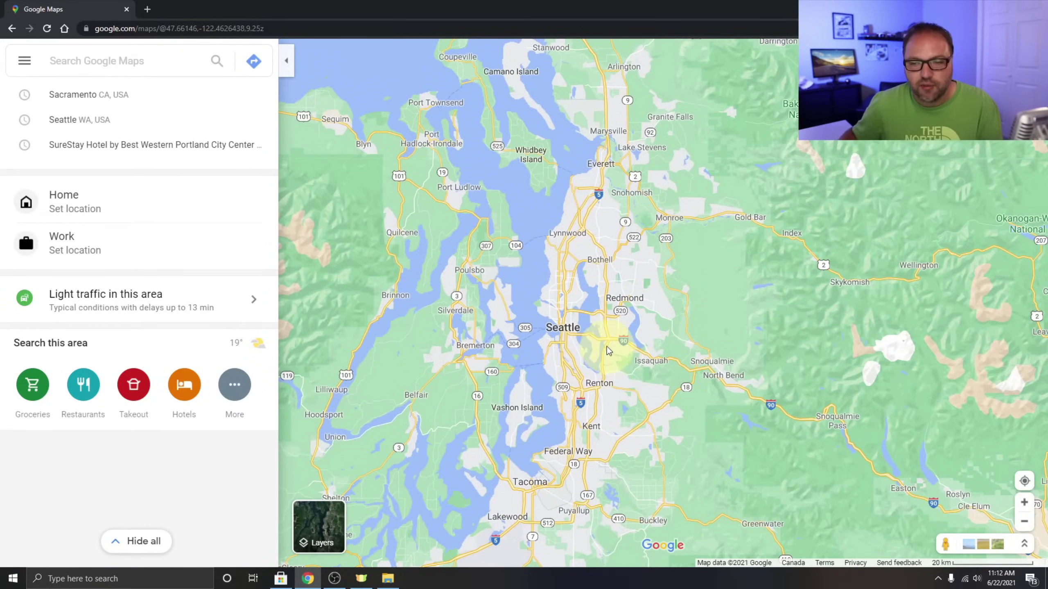
scroll(659, 360, "up", 3)
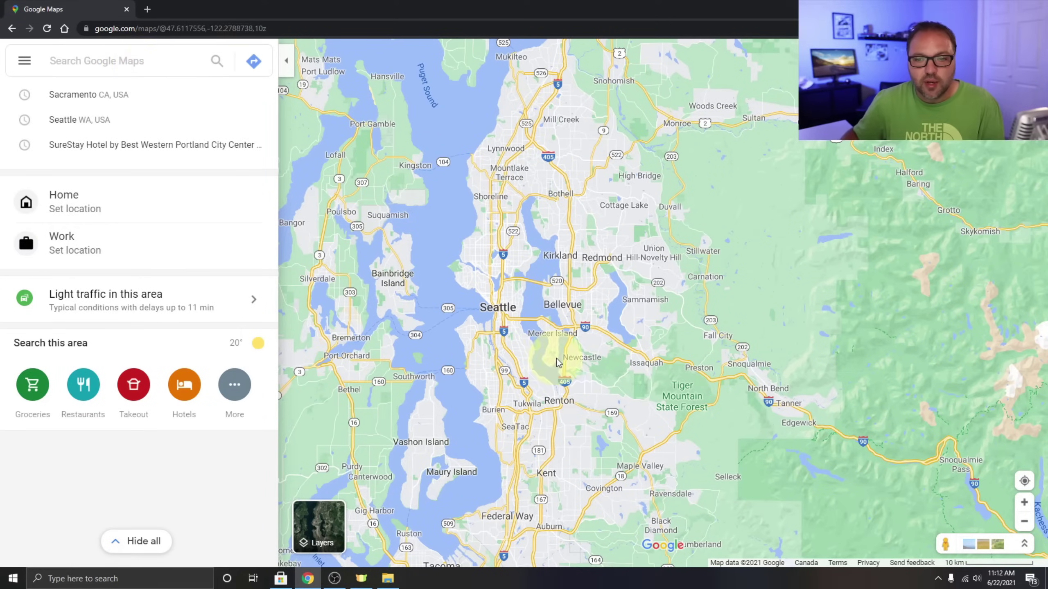
Open the Seattle, Washington place card and scroll through its weather and quick facts.
left_click(499, 313)
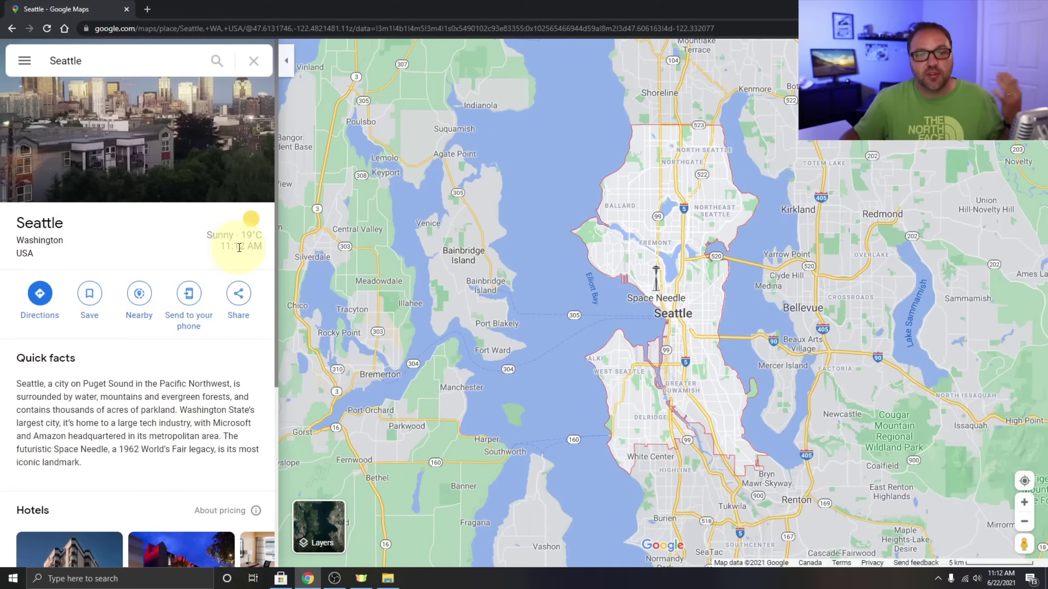
scroll(100, 245, "down", 7)
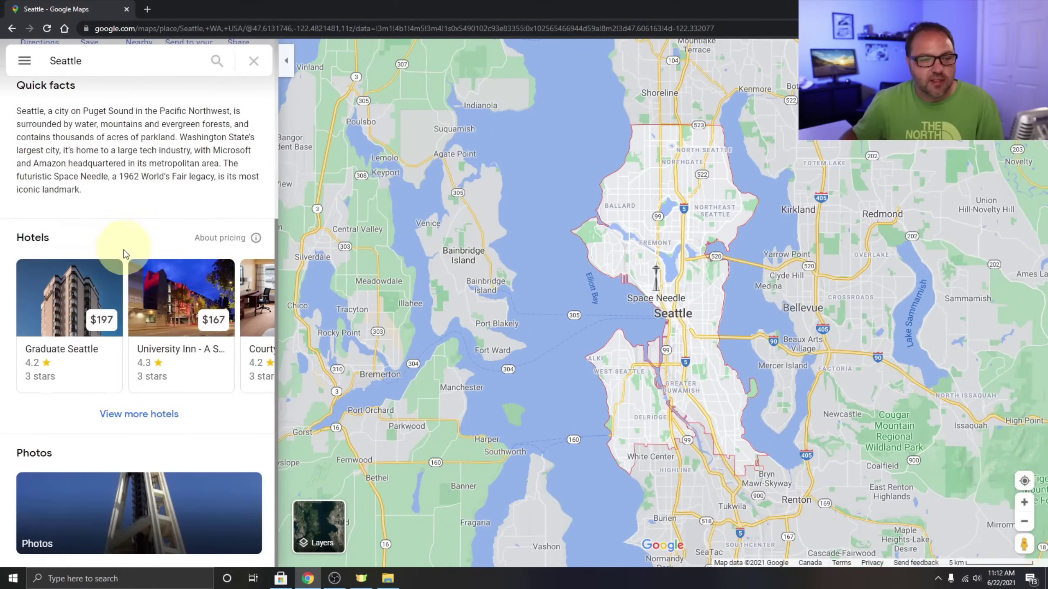
scroll(164, 487, "up", 7)
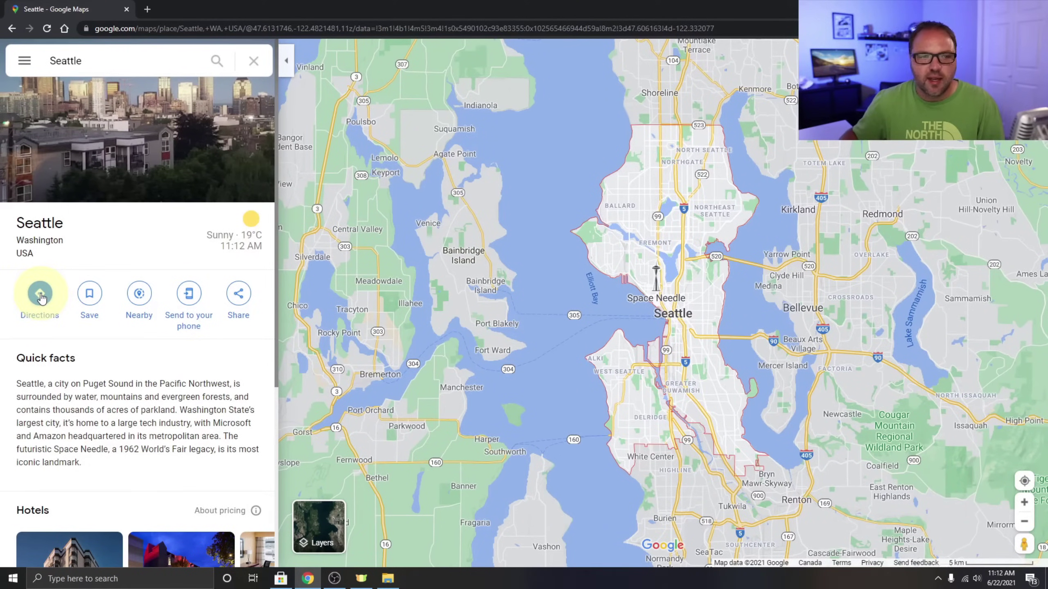
Start driving directions with Seattle, Washington as the starting point.
left_click(40, 295)
left_click(78, 121)
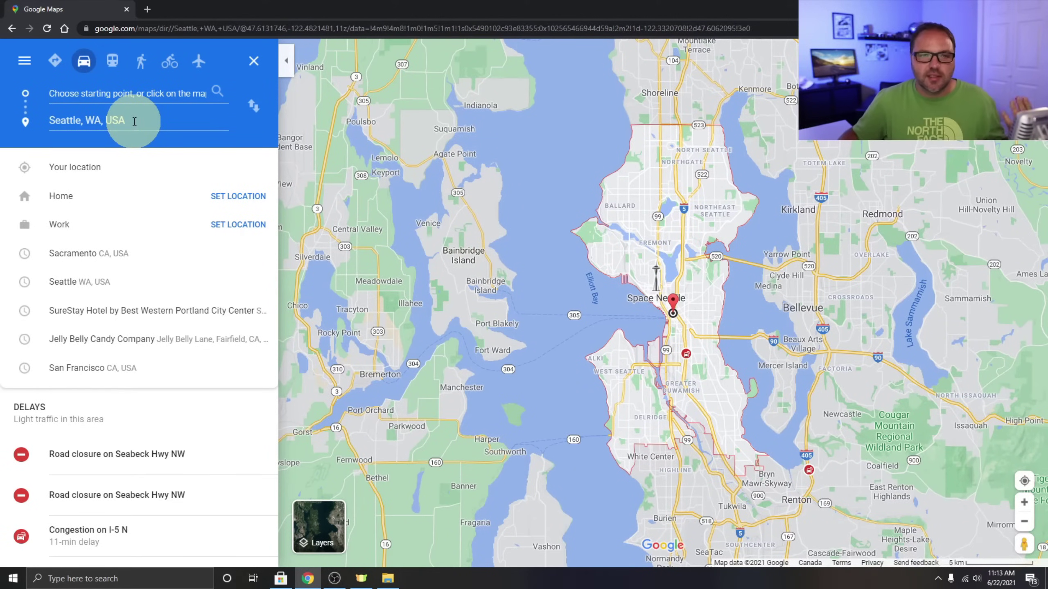
left_click(253, 107)
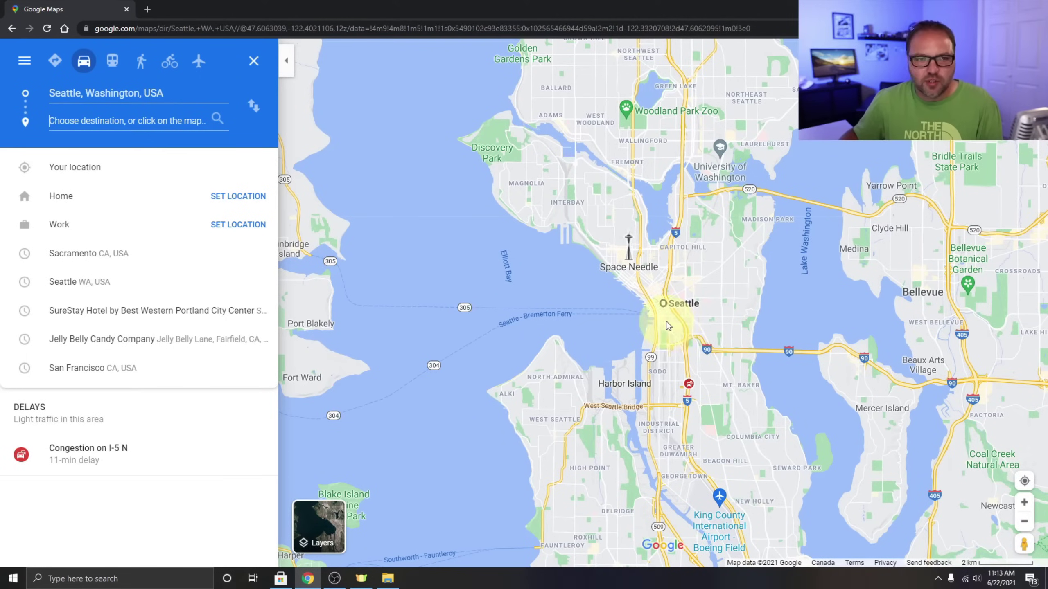
Pan the map south through Oregon and northern California to frame Sacramento and Vacaville.
scroll(667, 323, "down", 3)
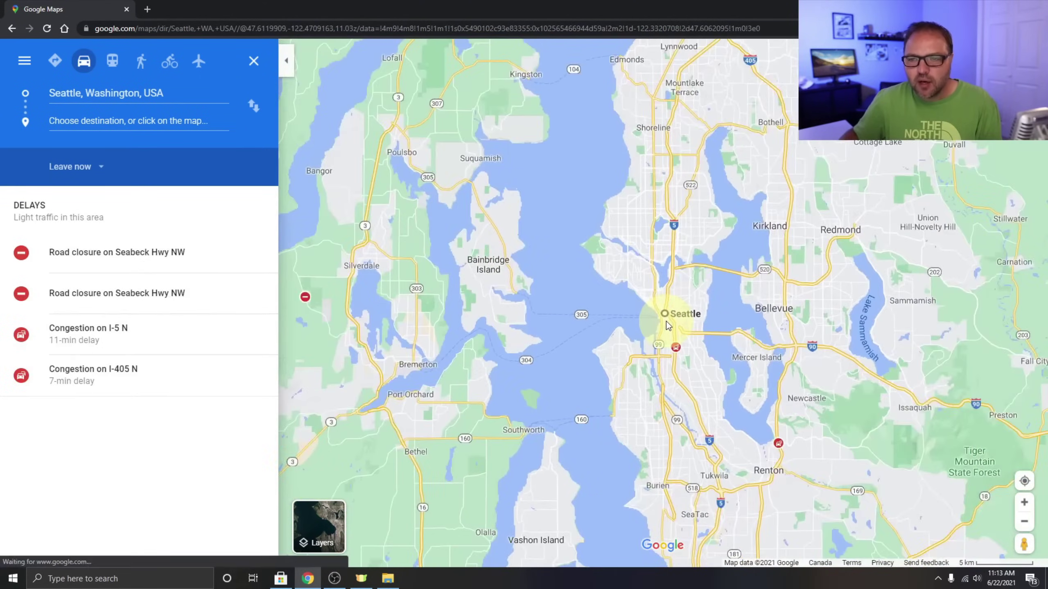
scroll(668, 326, "down", 2)
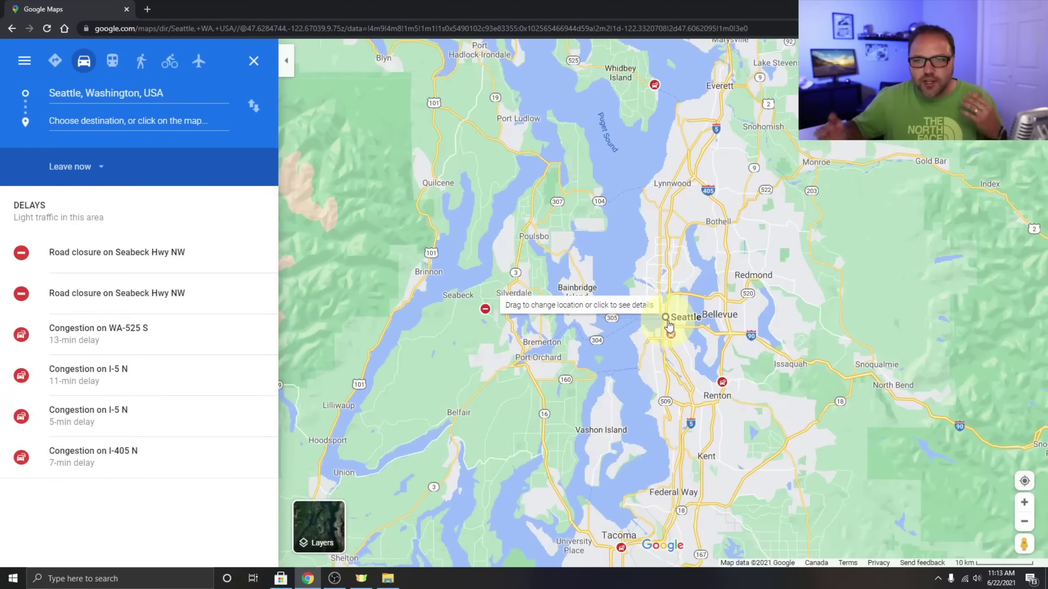
scroll(668, 344, "down", 2)
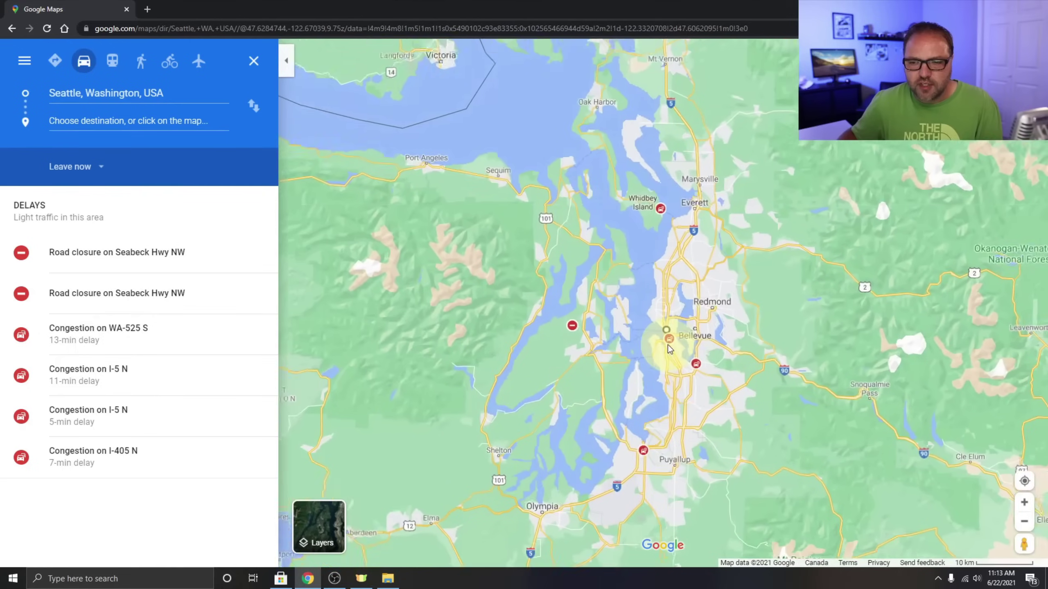
left_click(650, 426)
left_click_drag(650, 426, 643, 294)
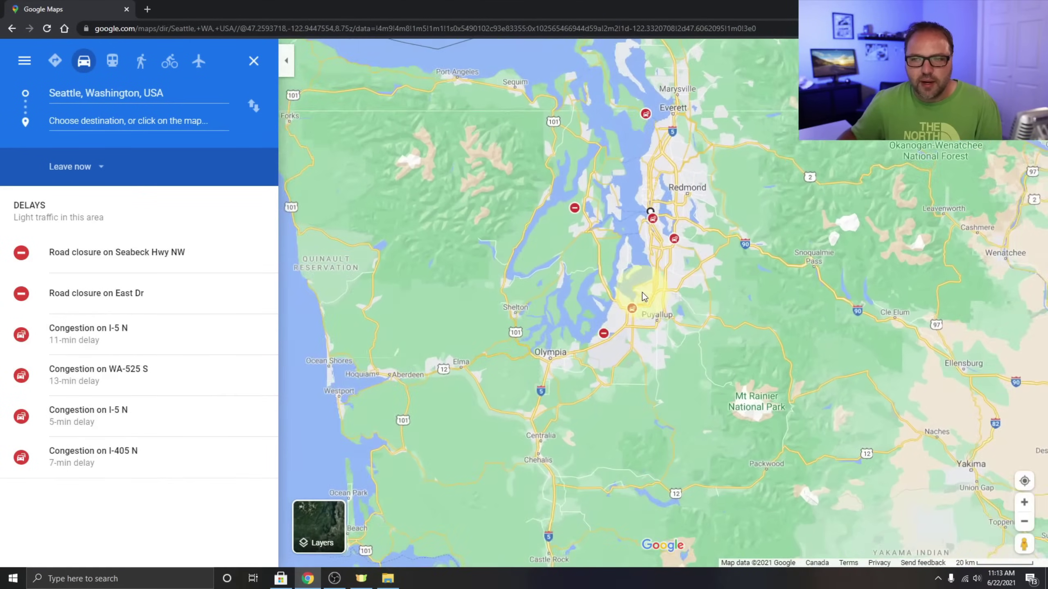
scroll(647, 303, "down", 3)
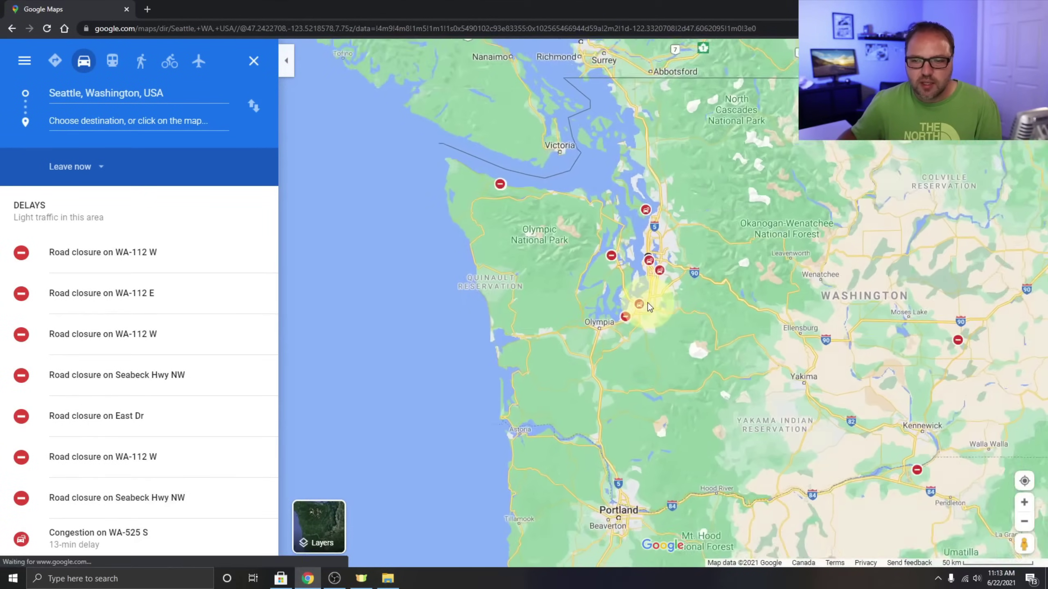
left_click_drag(672, 424, 685, 298)
left_click_drag(671, 423, 650, 269)
left_click_drag(679, 374, 678, 274)
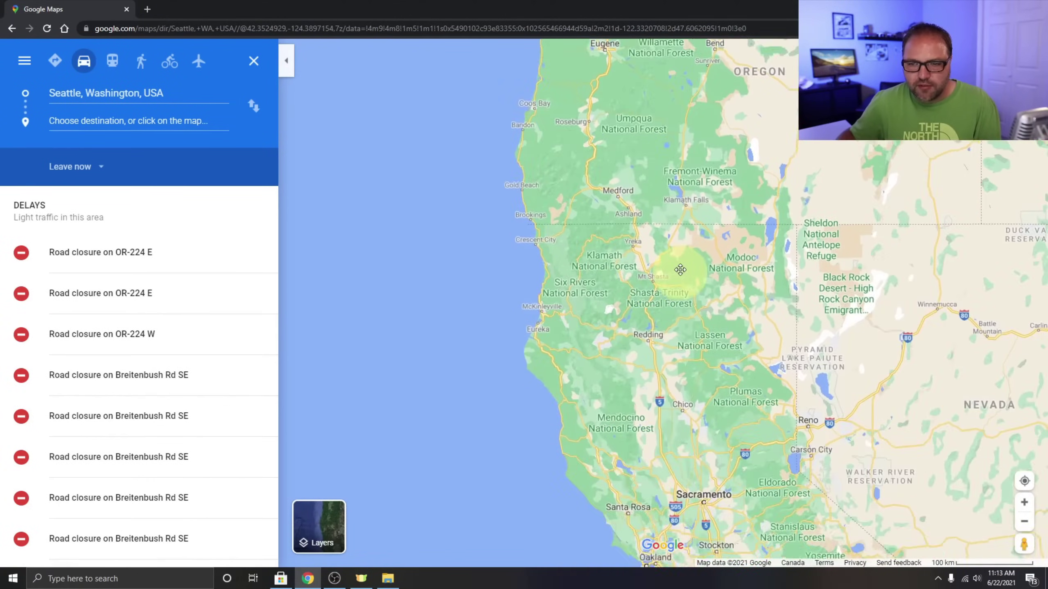
left_click_drag(710, 376, 683, 300)
scroll(653, 354, "up", 2)
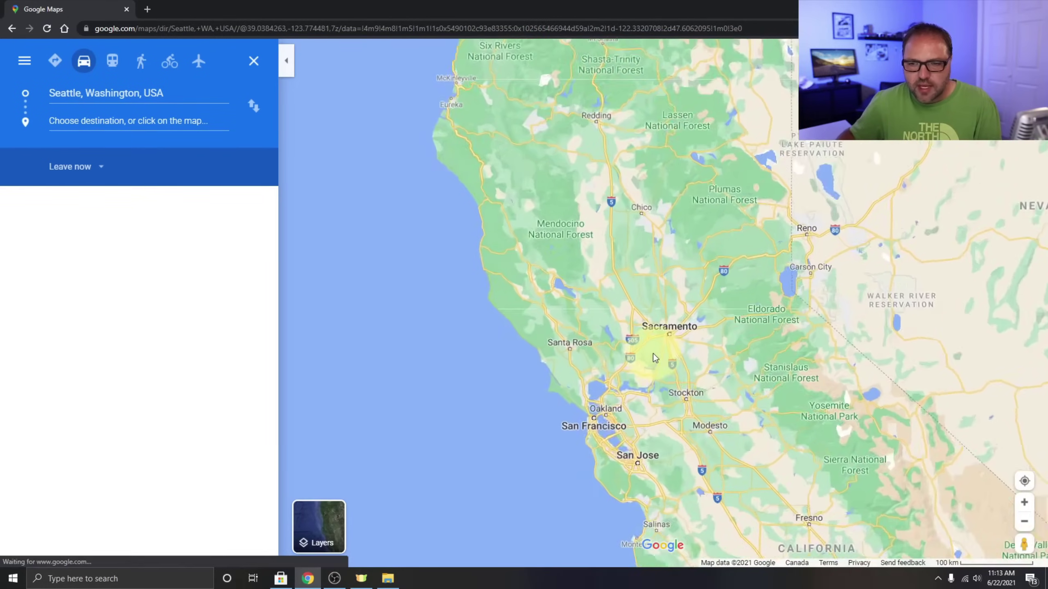
scroll(652, 357, "up", 3)
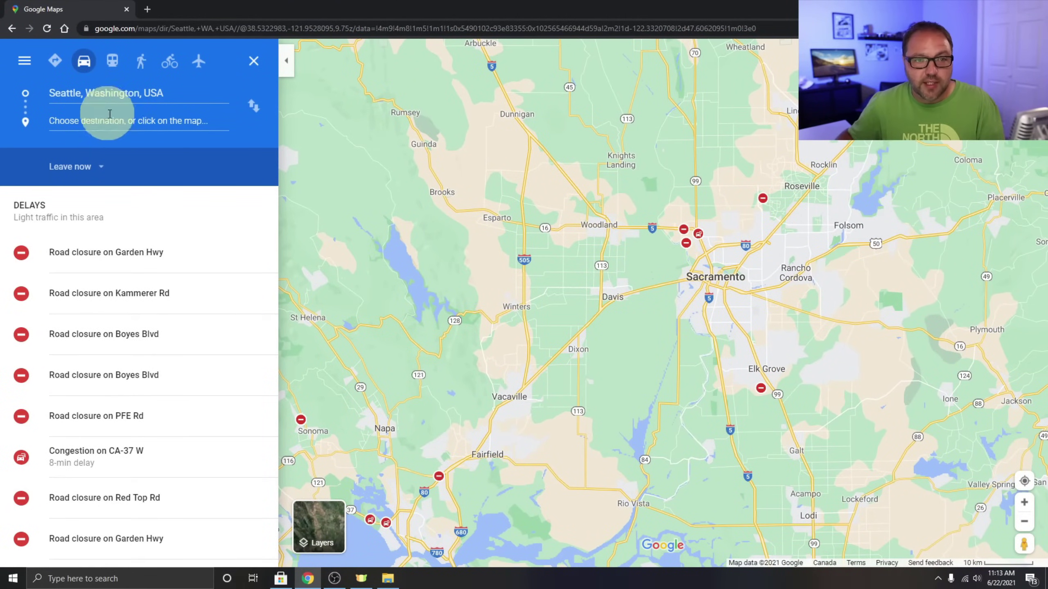
left_click_drag(593, 409, 622, 390)
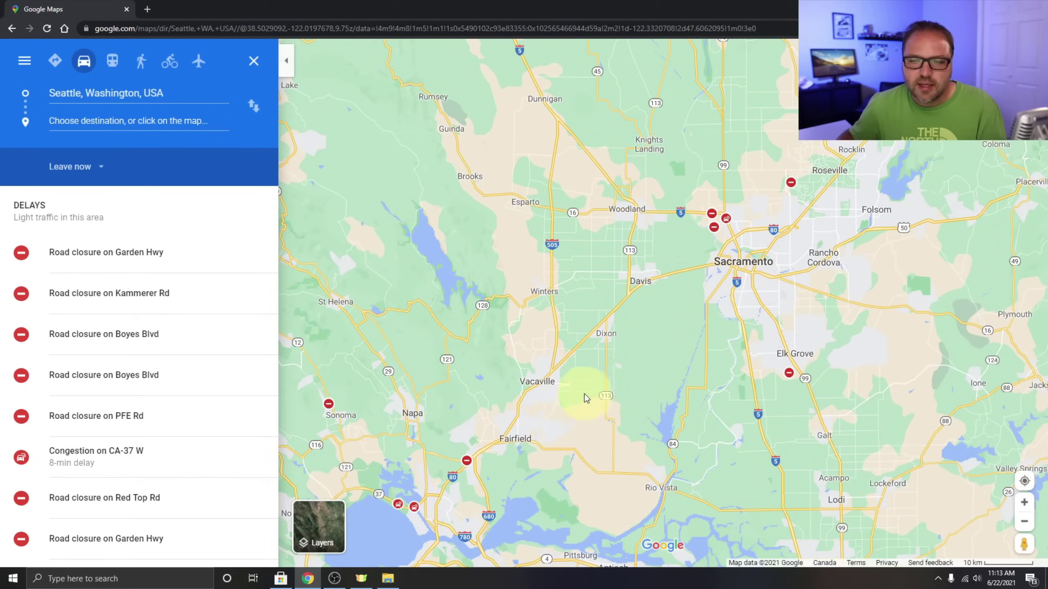
scroll(578, 403, "up", 1)
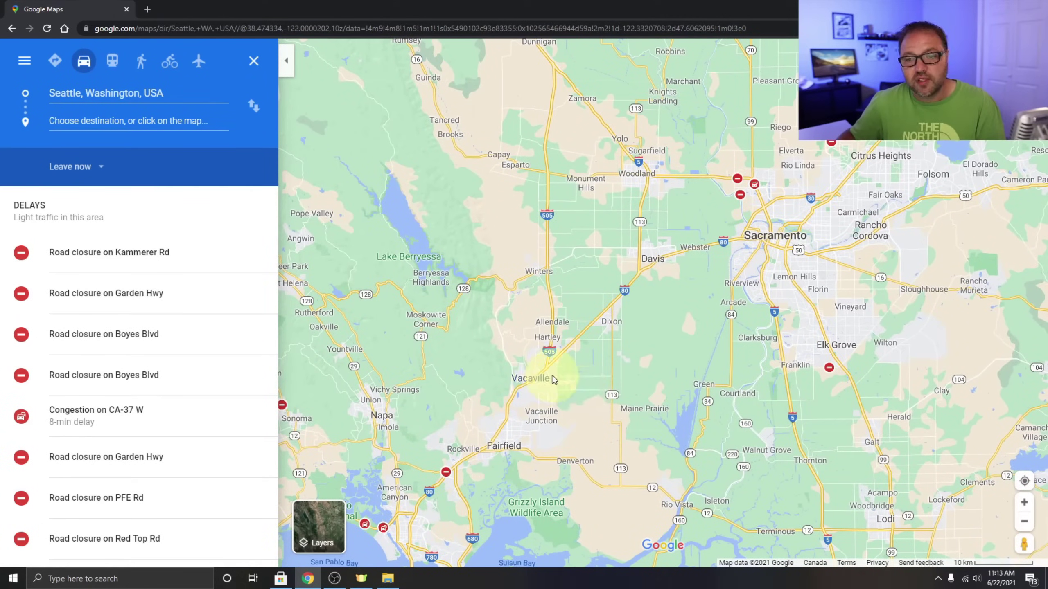
Set Vacaville as the destination and list rest stops along the I-5 route.
left_click(538, 386)
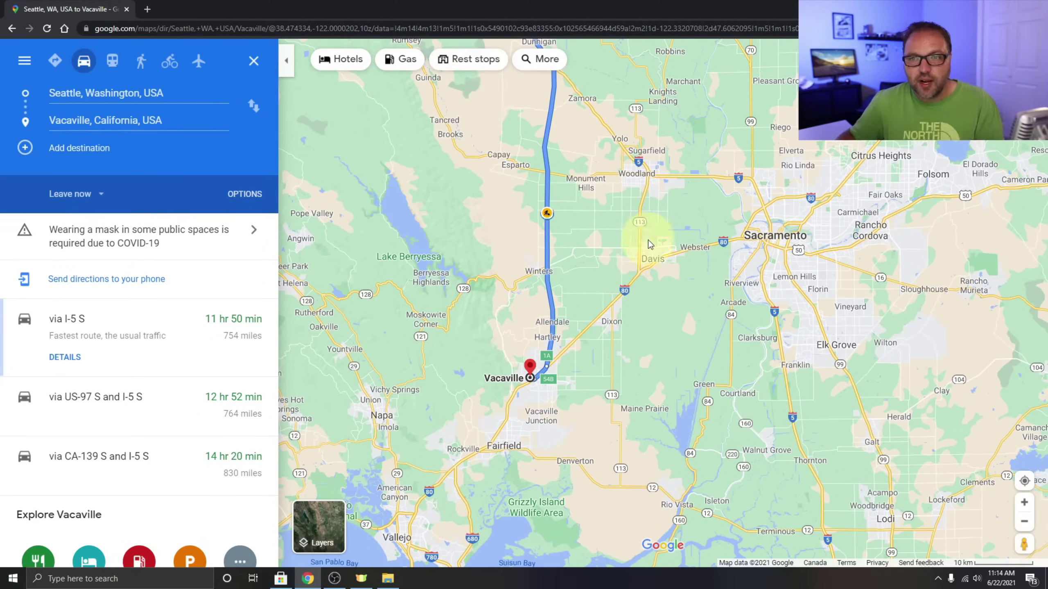
scroll(648, 239, "down", 3)
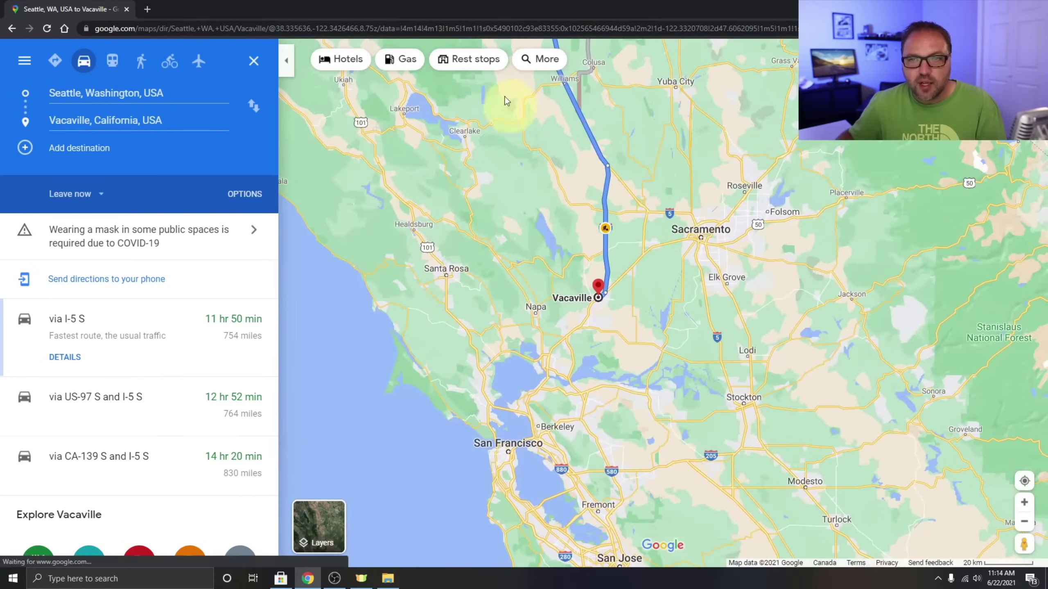
left_click(470, 63)
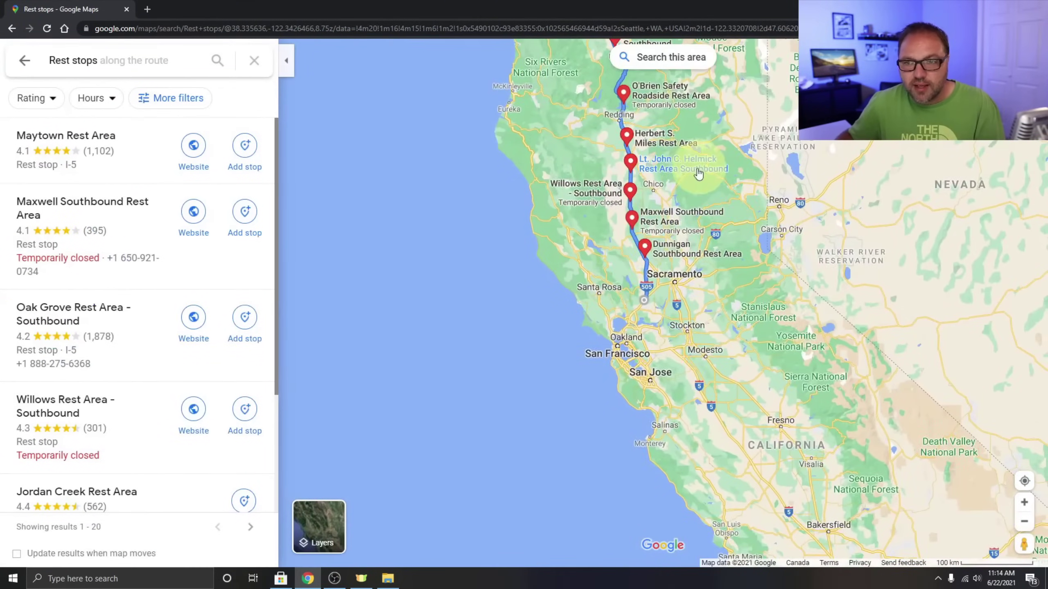
Zoom in near Vacaville, then leave the rest stop results for the Seattle–Vacaville directions.
scroll(698, 174, "up", 2)
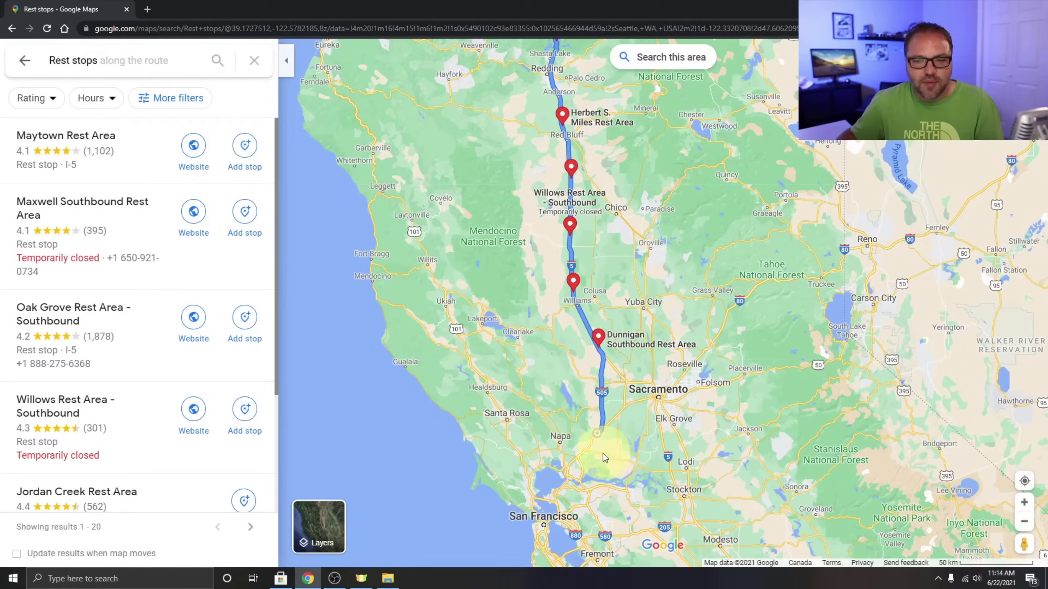
scroll(605, 447, "up", 5)
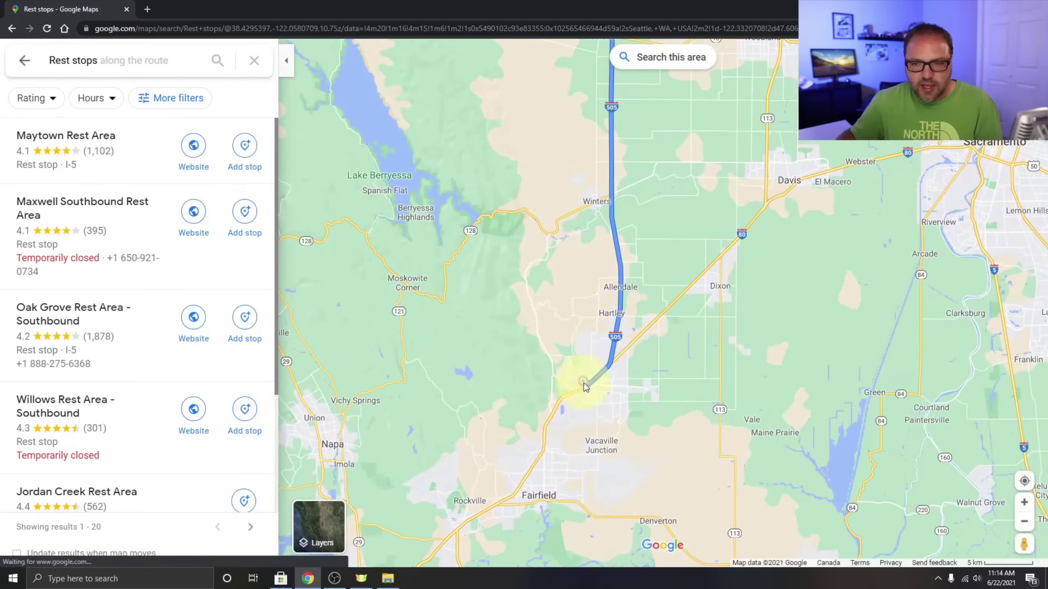
left_click(583, 380)
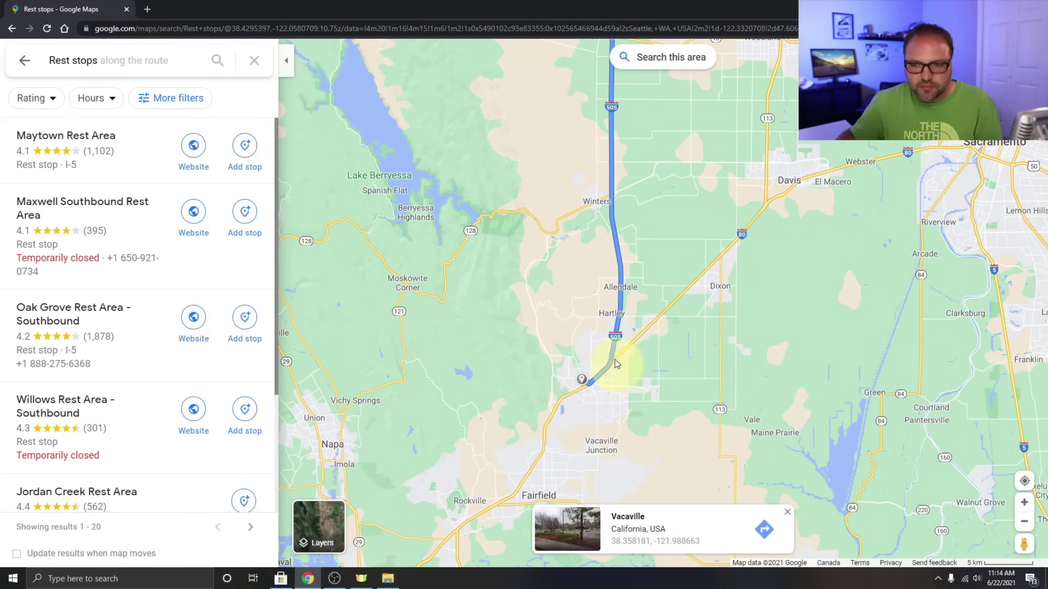
left_click(23, 62)
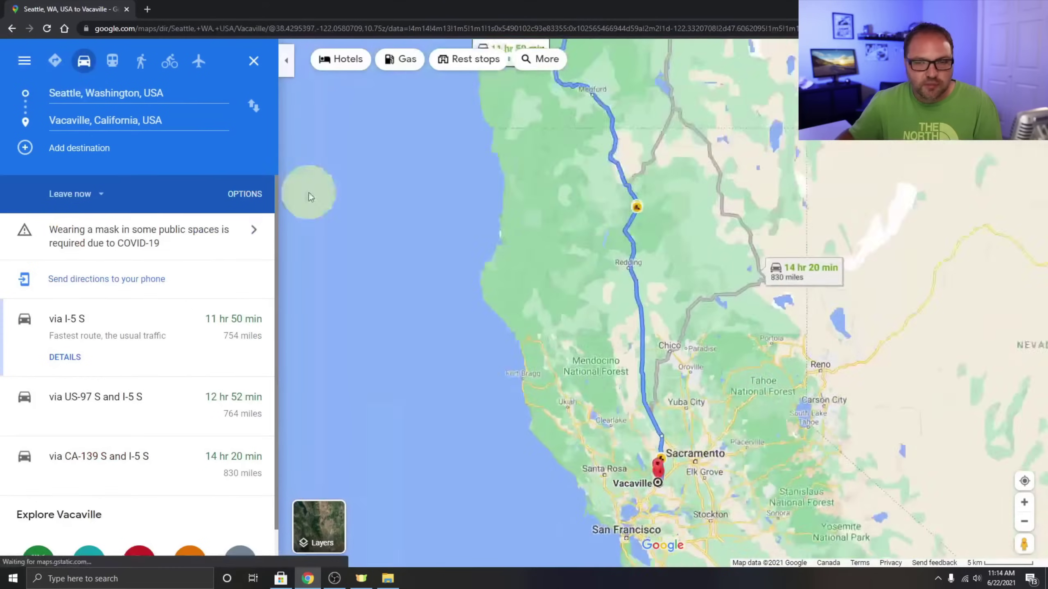
scroll(685, 495, "up", 3)
scroll(644, 313, "up", 6)
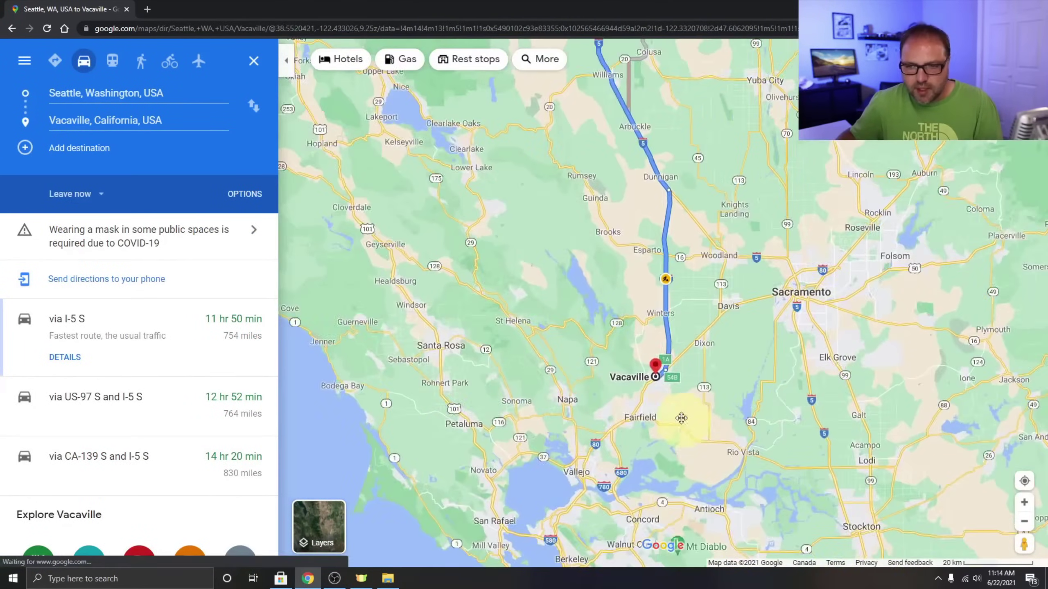
Show hotels along the route and preview the CA$118 and CA$190 hotels in Vacaville.
scroll(632, 290, "up", 5)
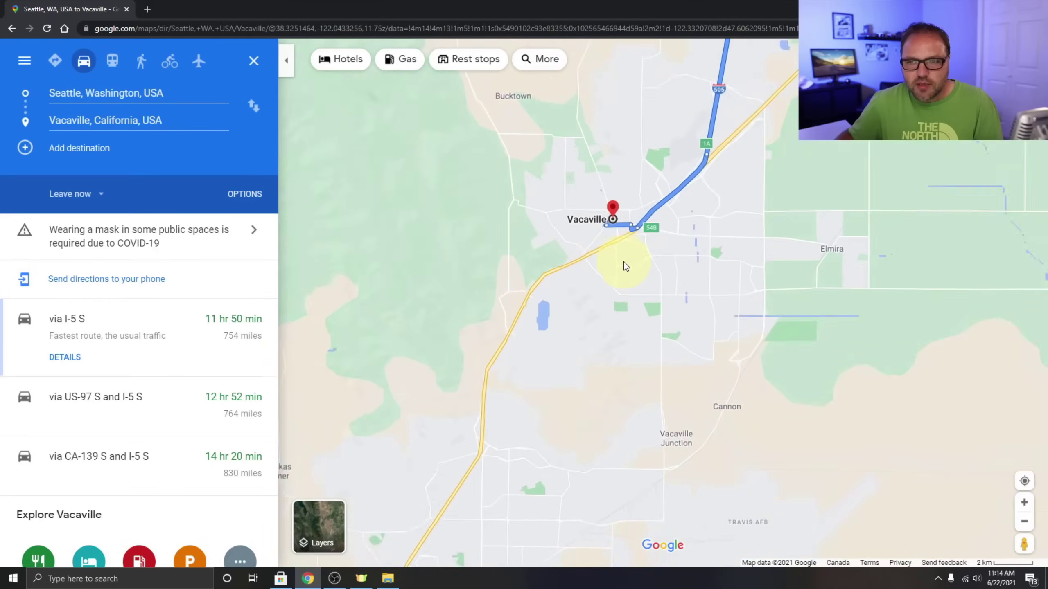
left_click(354, 70)
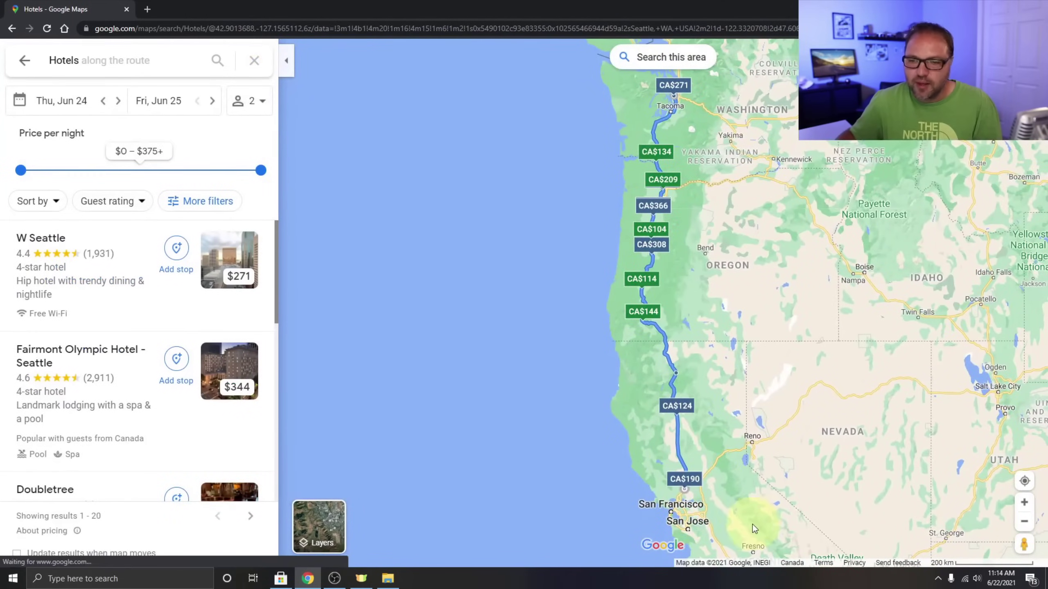
scroll(705, 521, "up", 2)
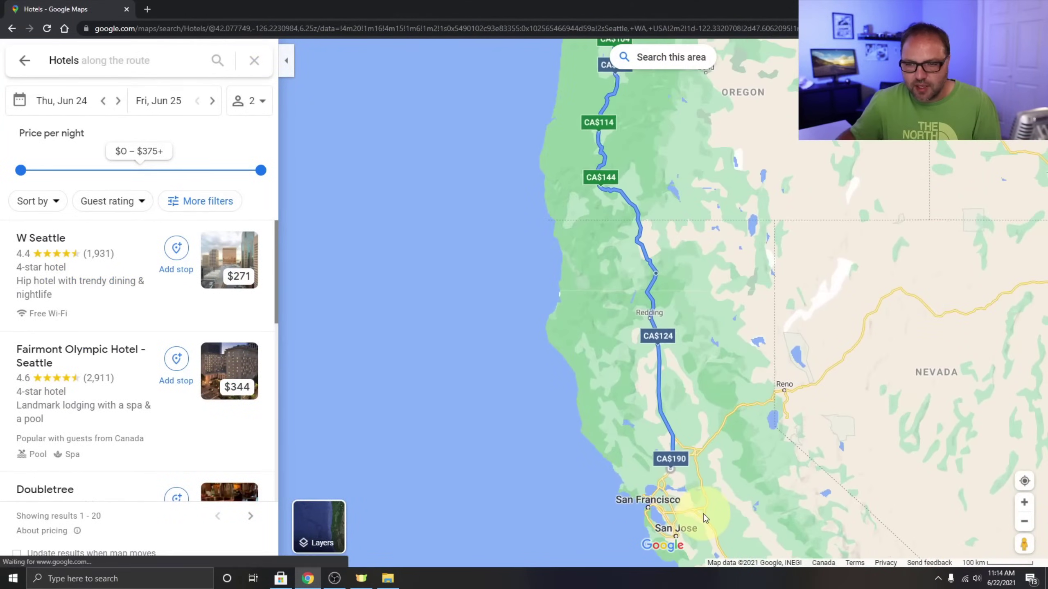
scroll(702, 511, "up", 5)
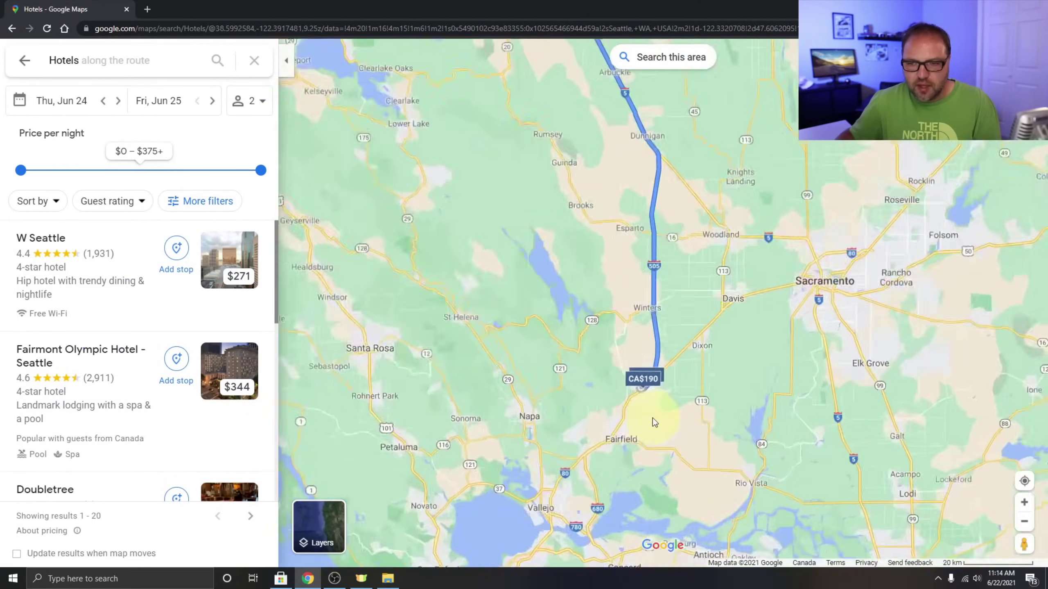
scroll(707, 411, "up", 5)
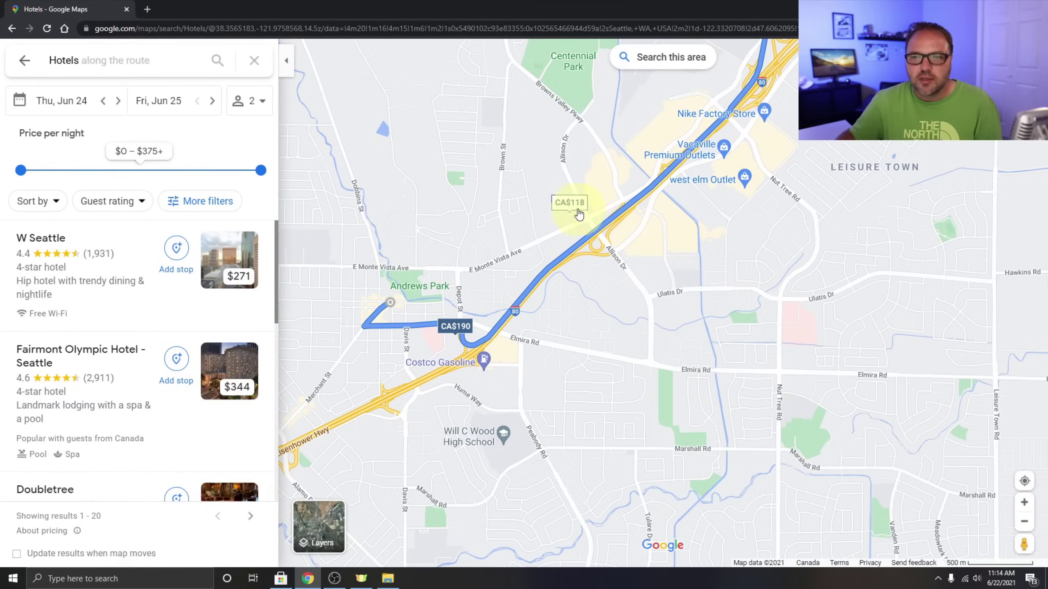
mouse_move(569, 210)
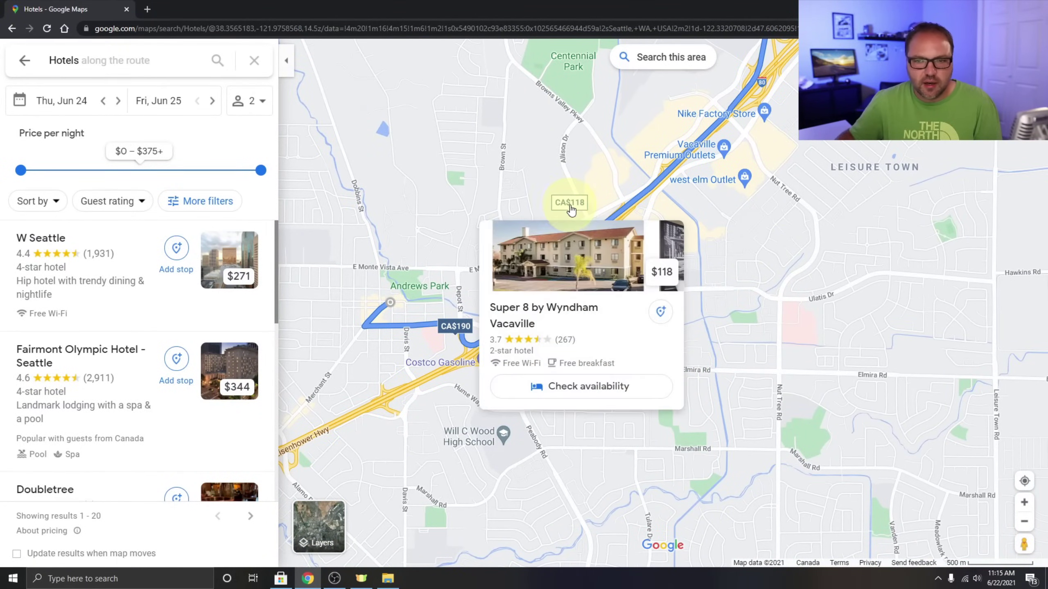
mouse_move(464, 330)
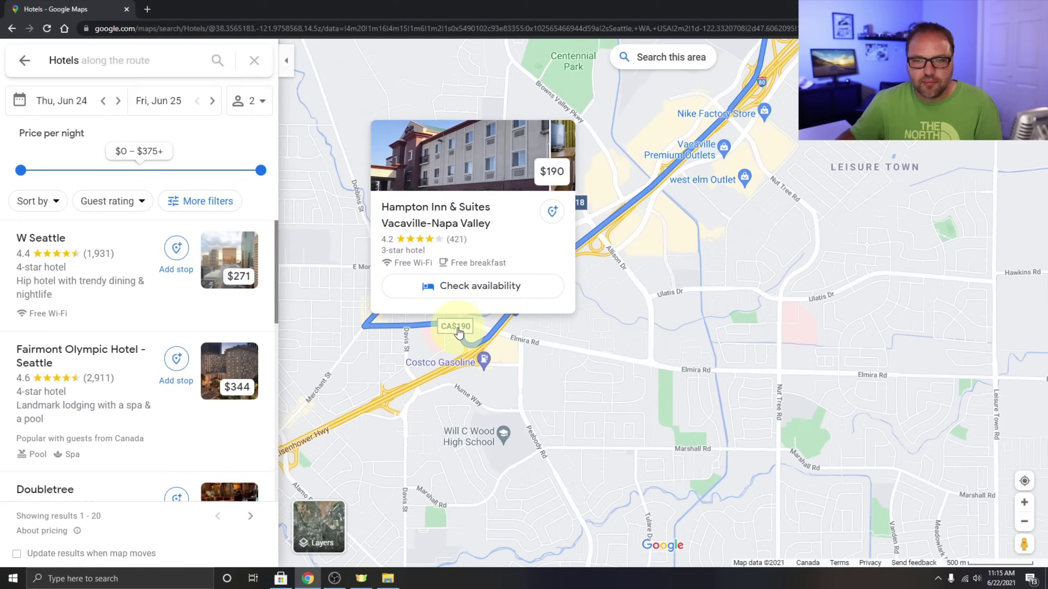
Open the $190 Hampton Inn & Suites Vacaville-Napa Valley and review its booking-site prices.
left_click(459, 330)
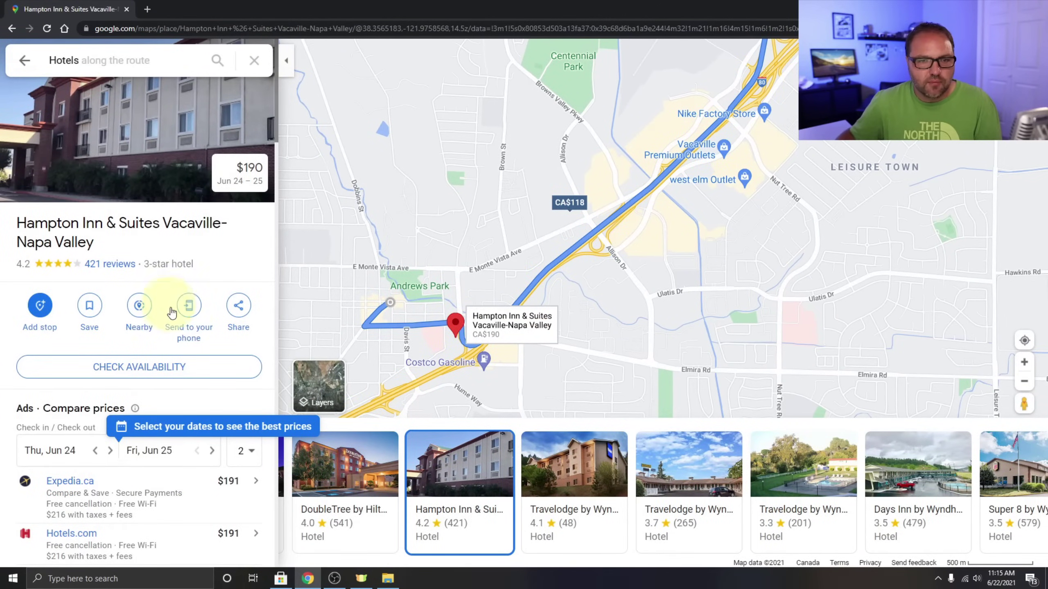
scroll(186, 326, "down", 4)
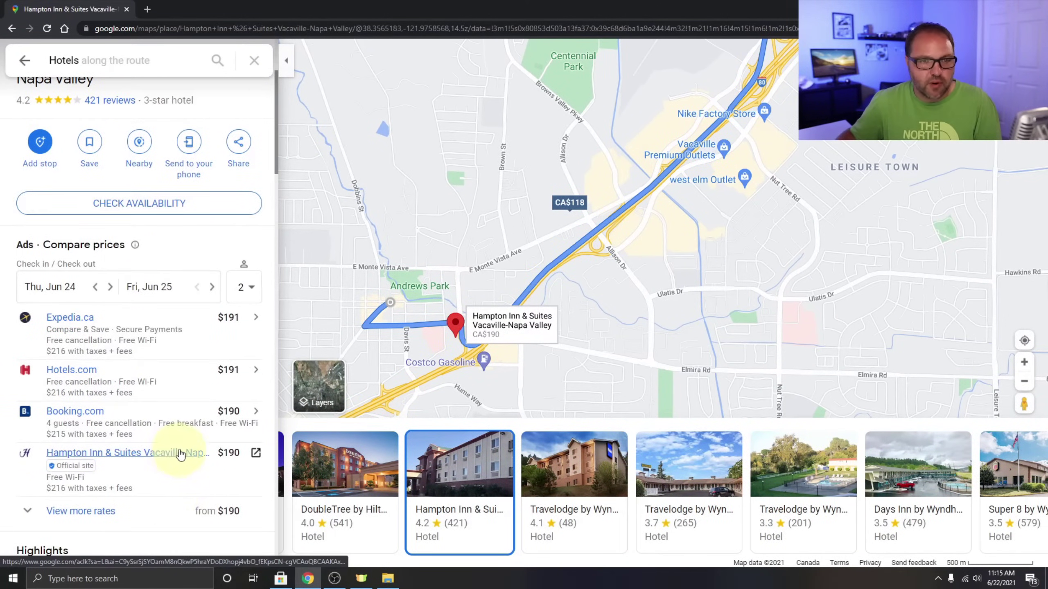
scroll(186, 441, "up", 3)
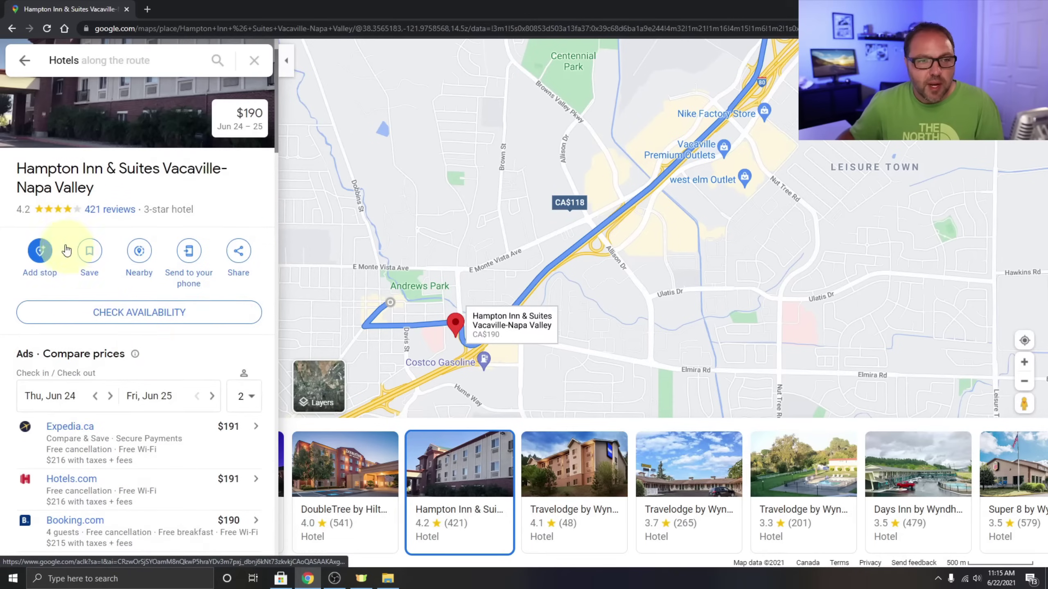
Add Hampton Inn & Suites Vacaville-Napa Valley as a stop after Vacaville.
left_click(41, 252)
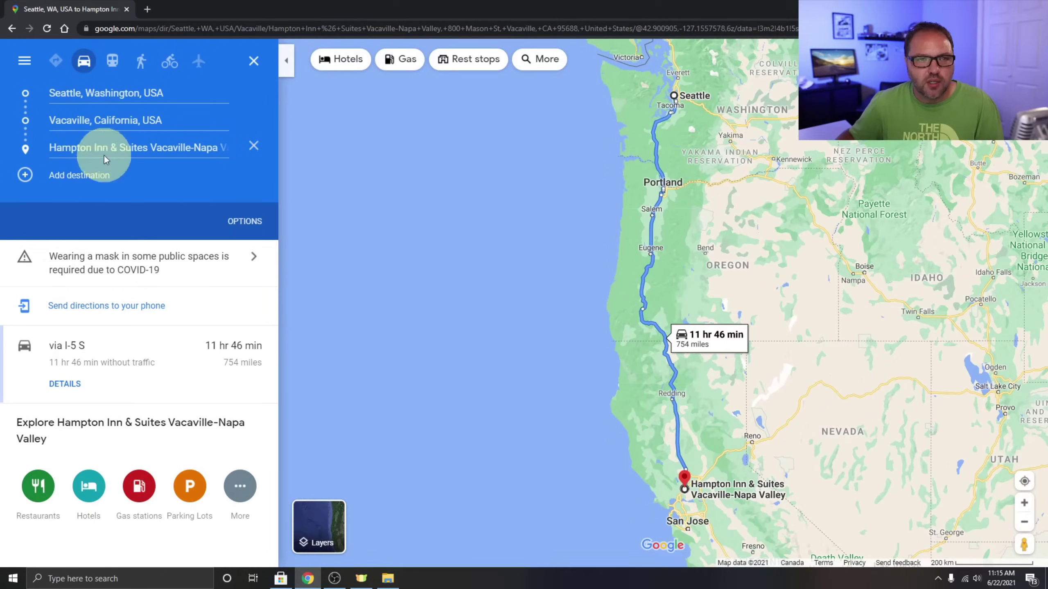
scroll(693, 514, "up", 5)
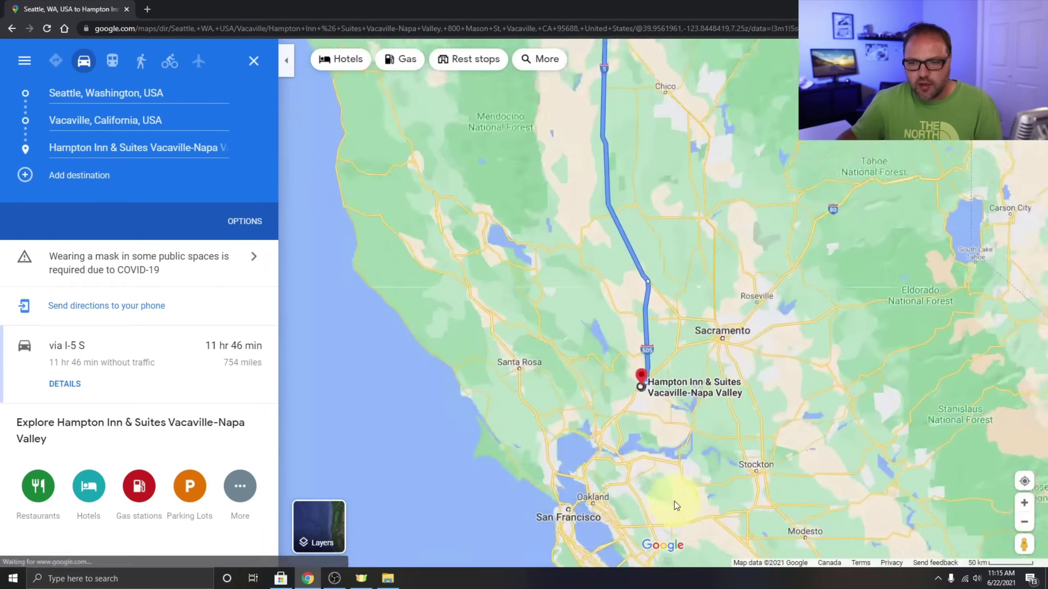
scroll(618, 310, "up", 5)
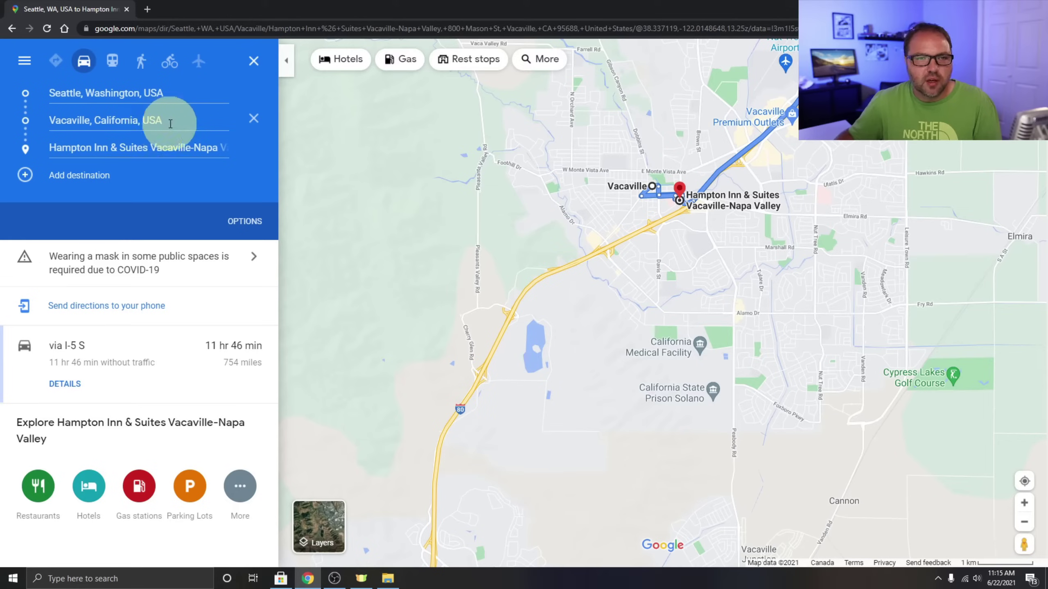
Remove the Vacaville stop so Seattle routes directly to the Hampton Inn (11 hr 49 min).
left_click(254, 119)
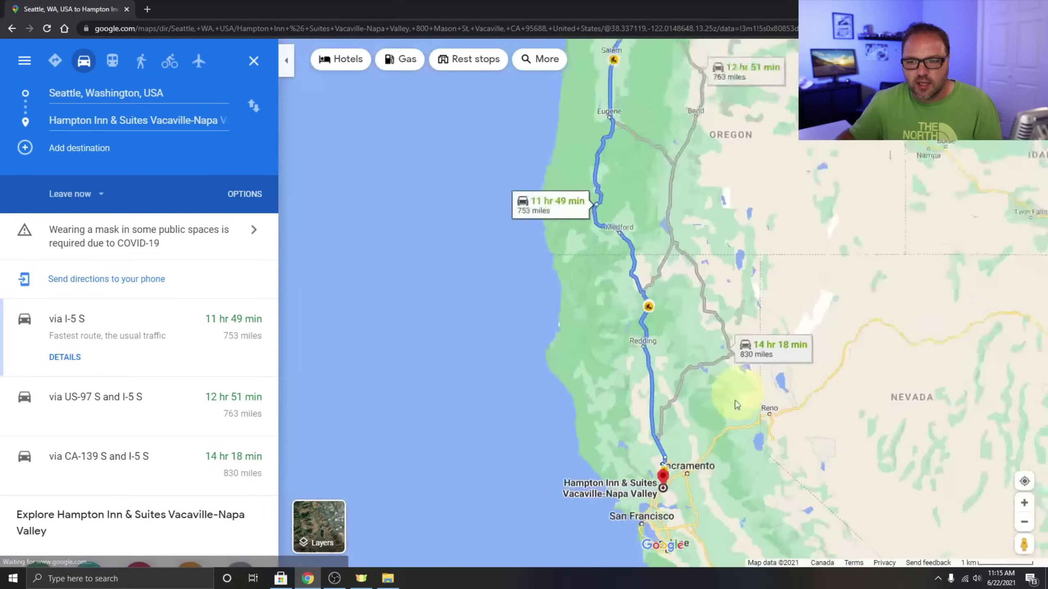
scroll(674, 537, "up", 6)
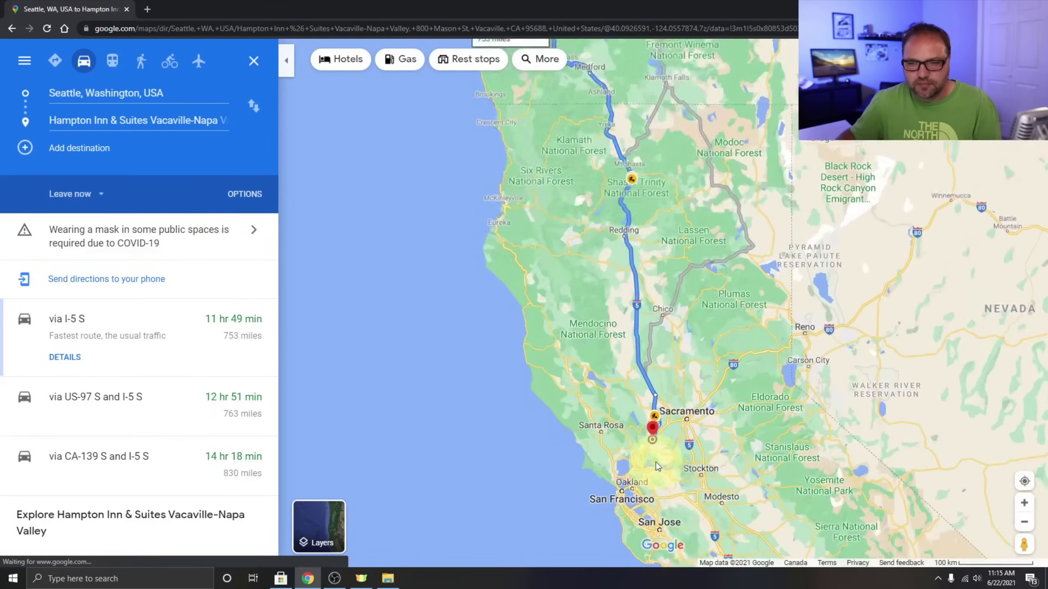
scroll(615, 314, "up", 3)
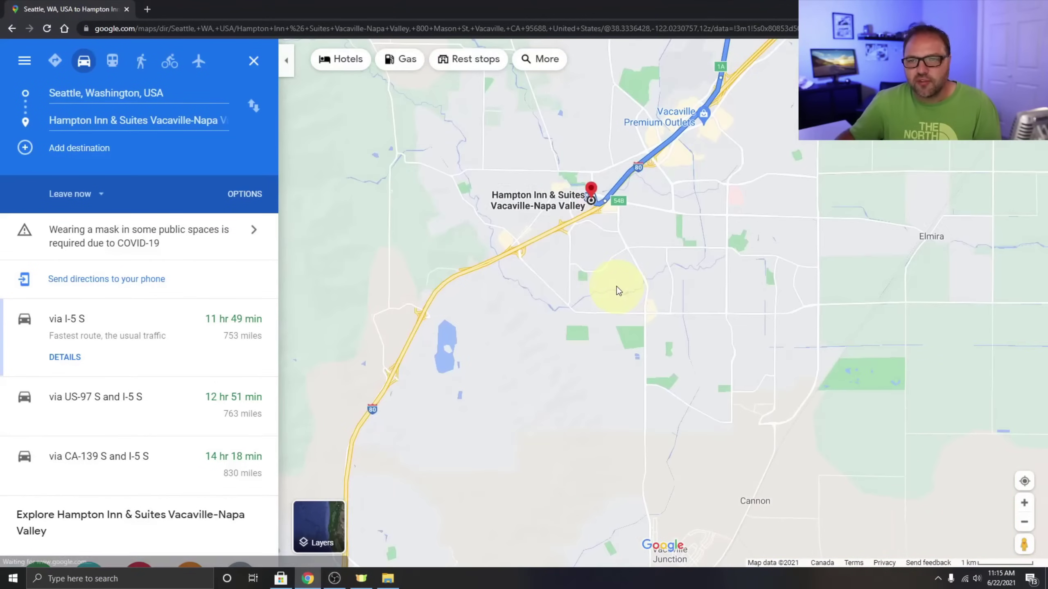
scroll(697, 179, "up", 1)
scroll(705, 183, "up", 1)
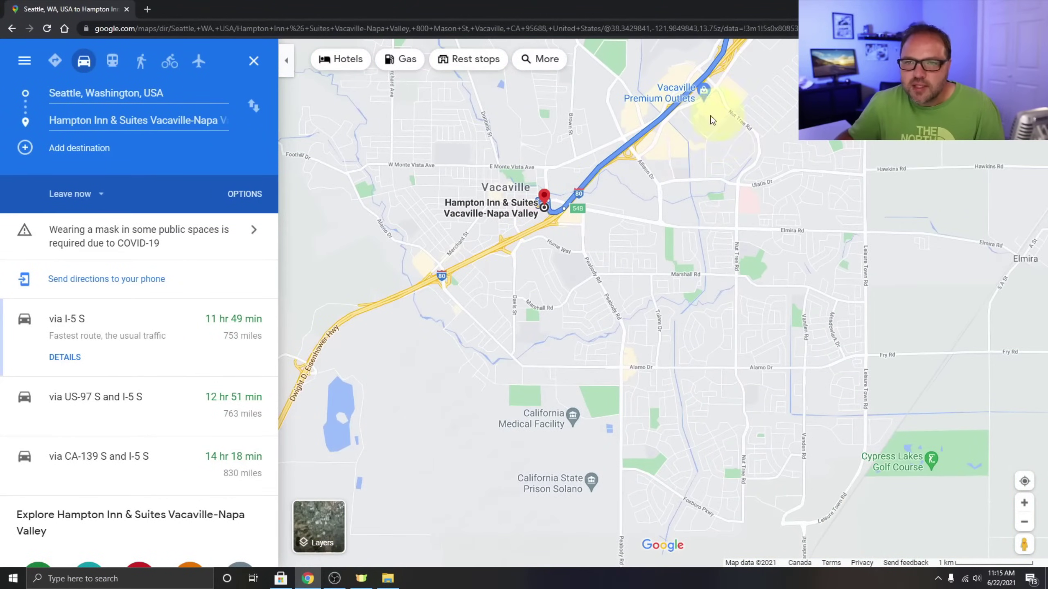
scroll(755, 228, "down", 1)
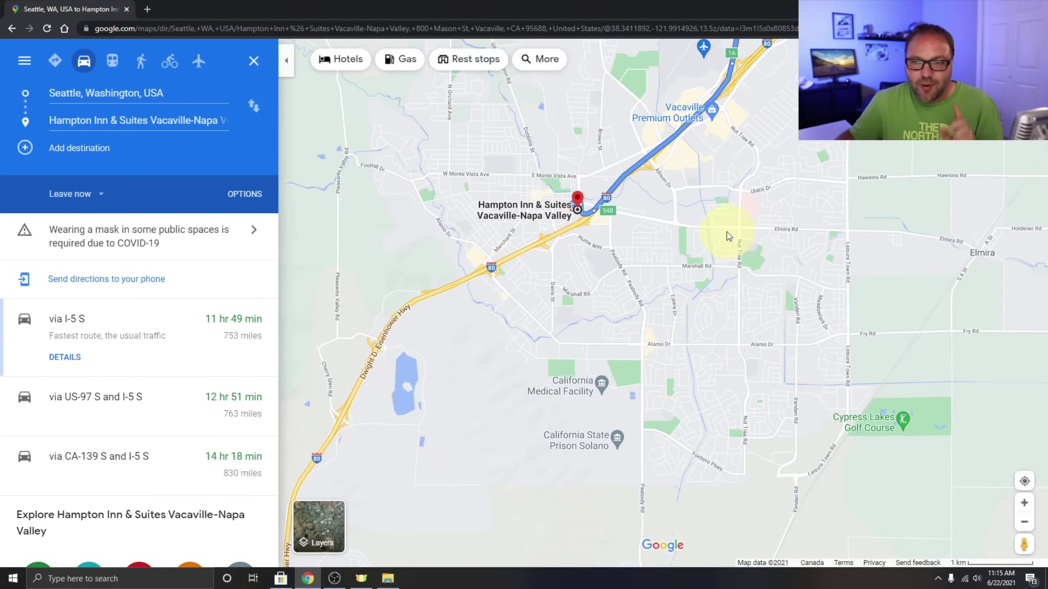
scroll(749, 241, "down", 2)
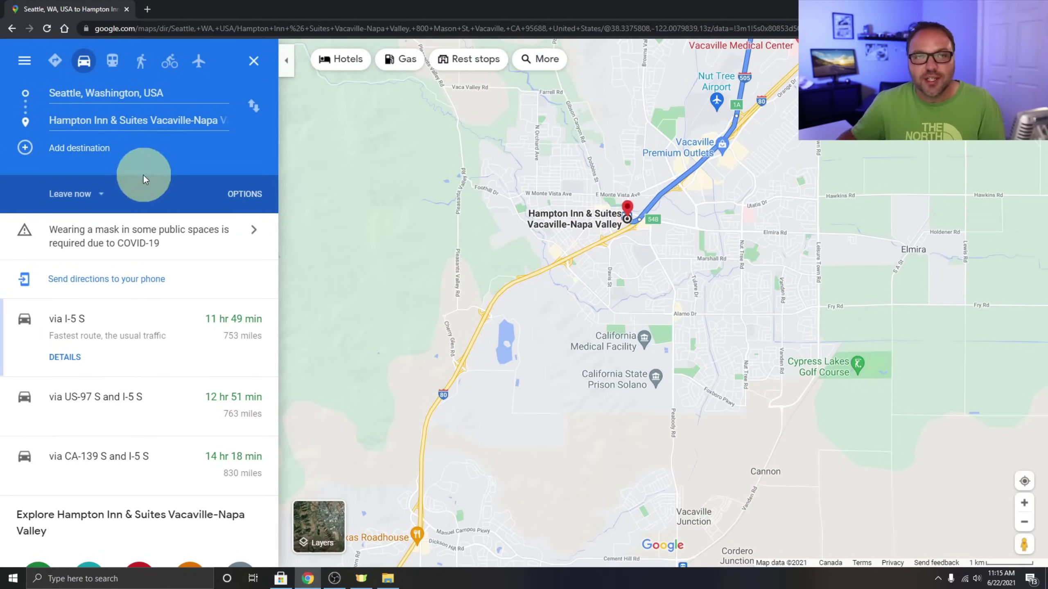
Add Jelly Belly Candy Company as the route's final destination after the Hampton Inn.
left_click(27, 148)
left_click(128, 151)
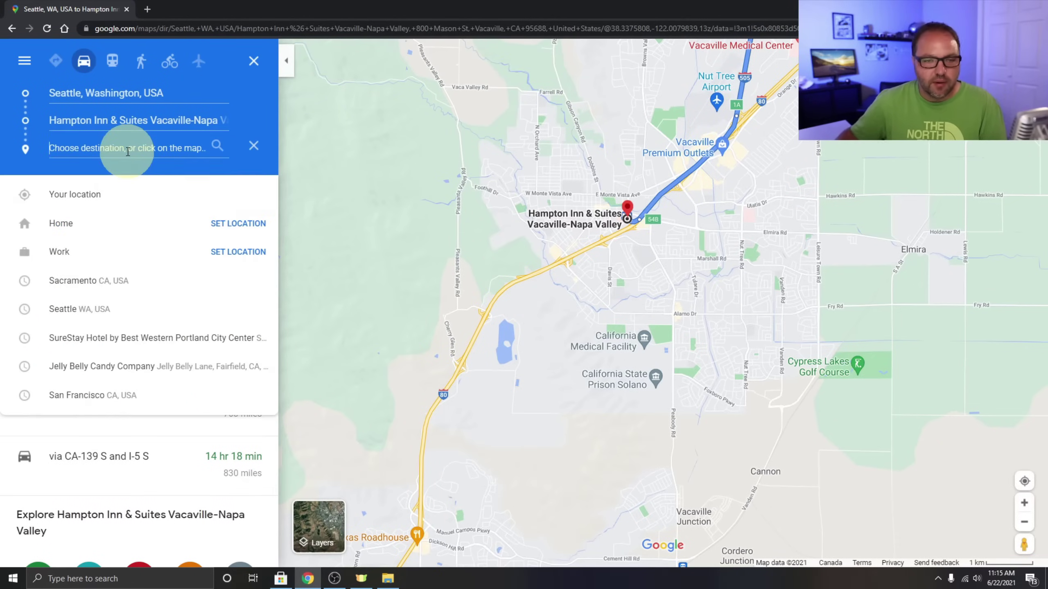
type("jelly")
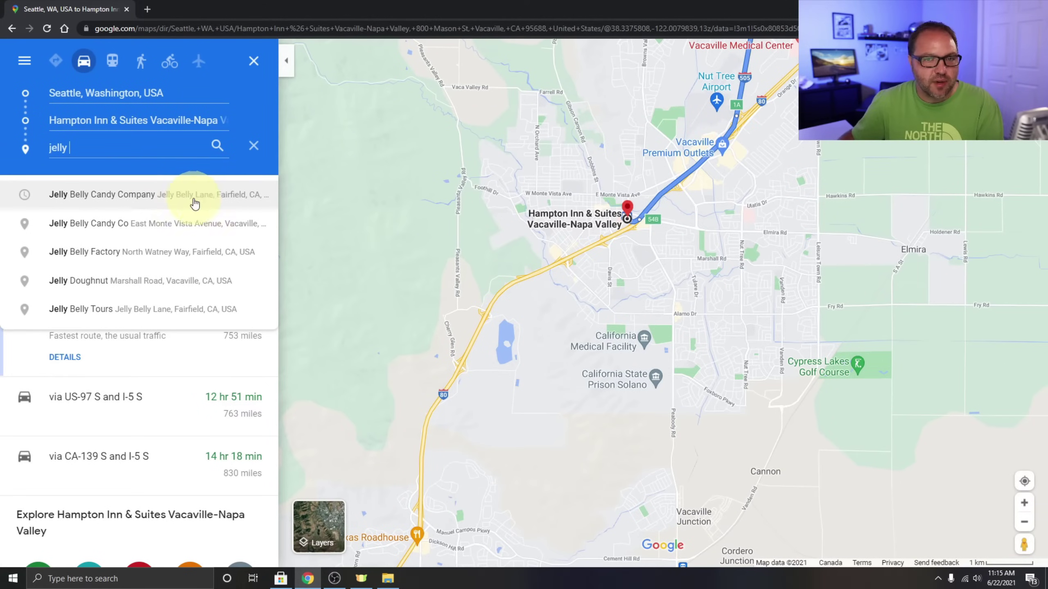
left_click(155, 203)
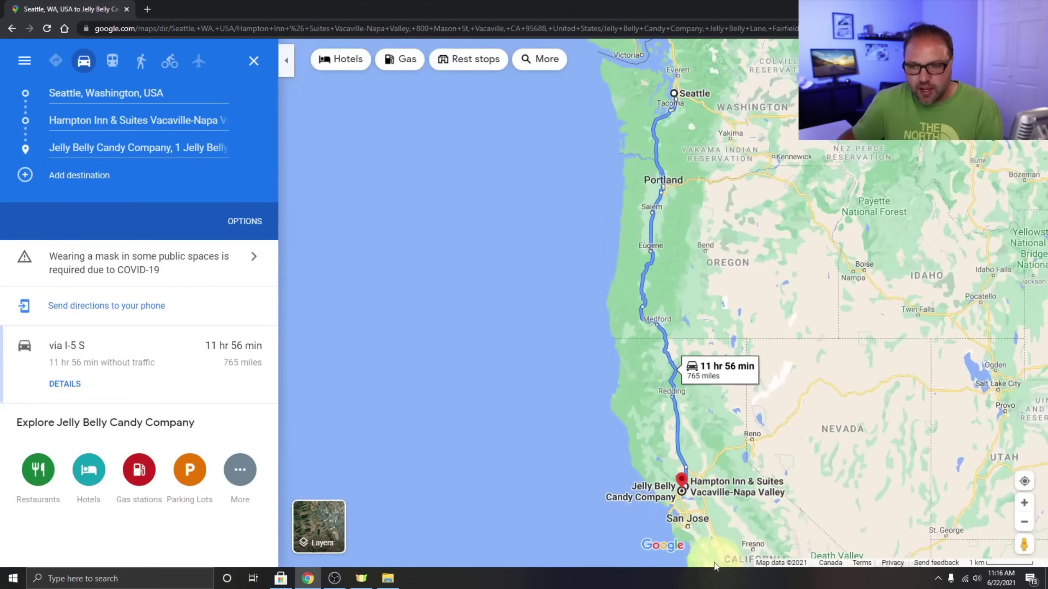
Zoom in and back out around Jelly Belly to see the Napa and Vallejo area.
scroll(698, 542, "up", 6)
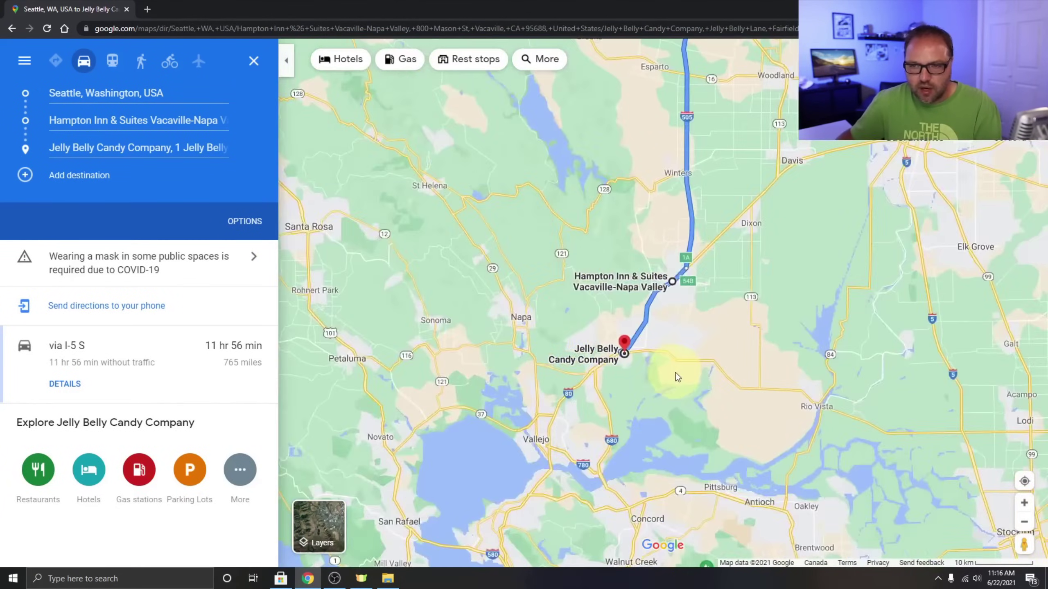
scroll(676, 373, "up", 3)
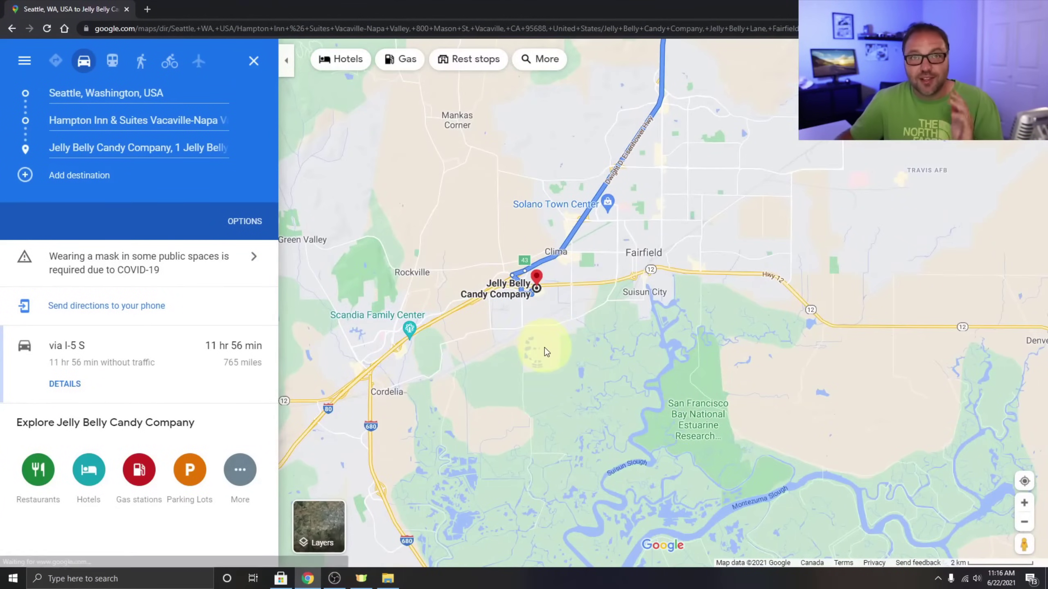
scroll(552, 354, "up", 1)
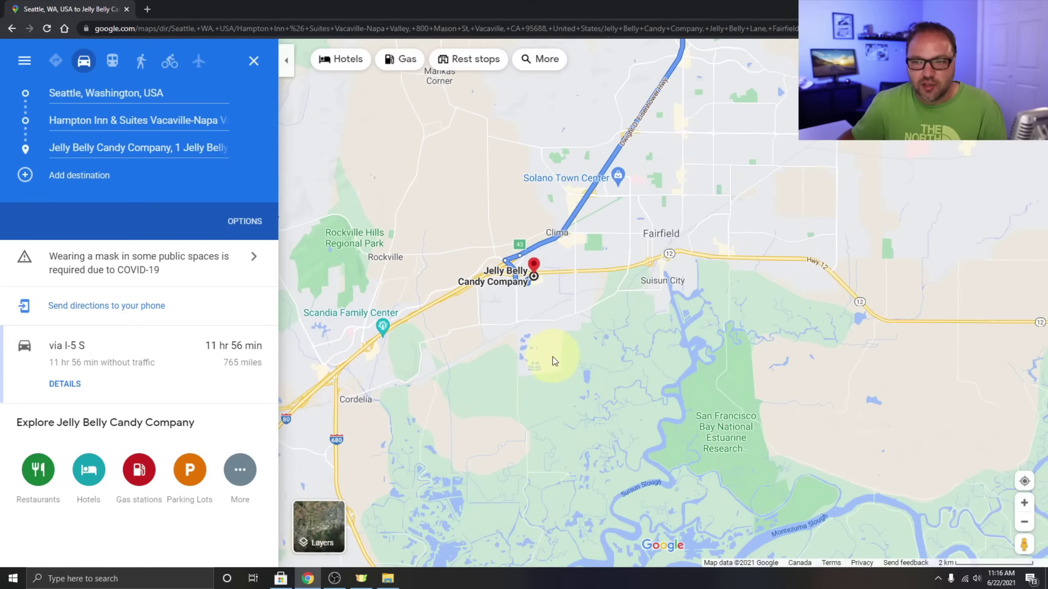
scroll(608, 356, "down", 4)
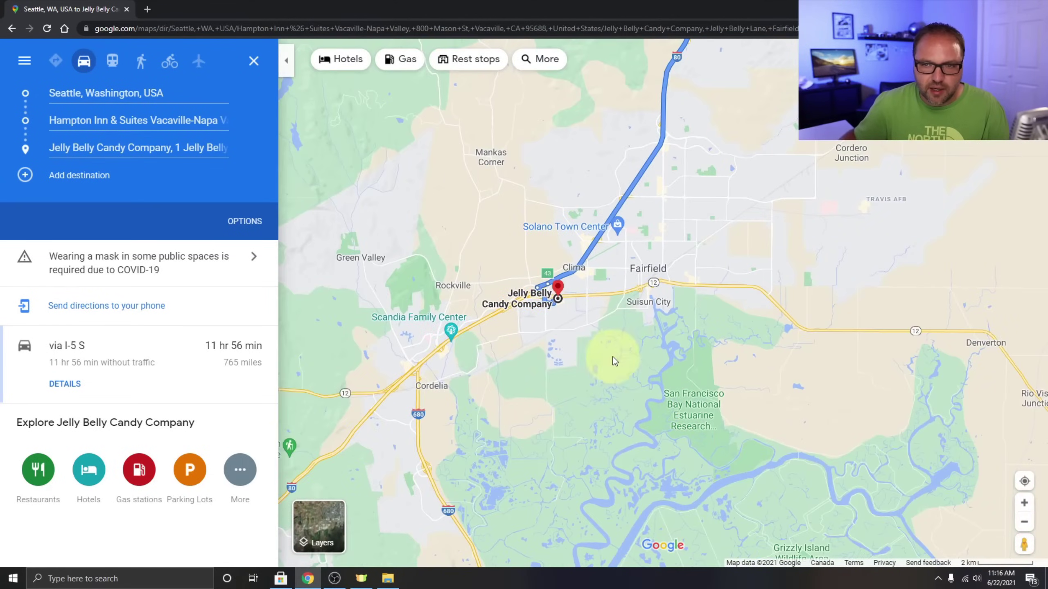
scroll(612, 338, "down", 2)
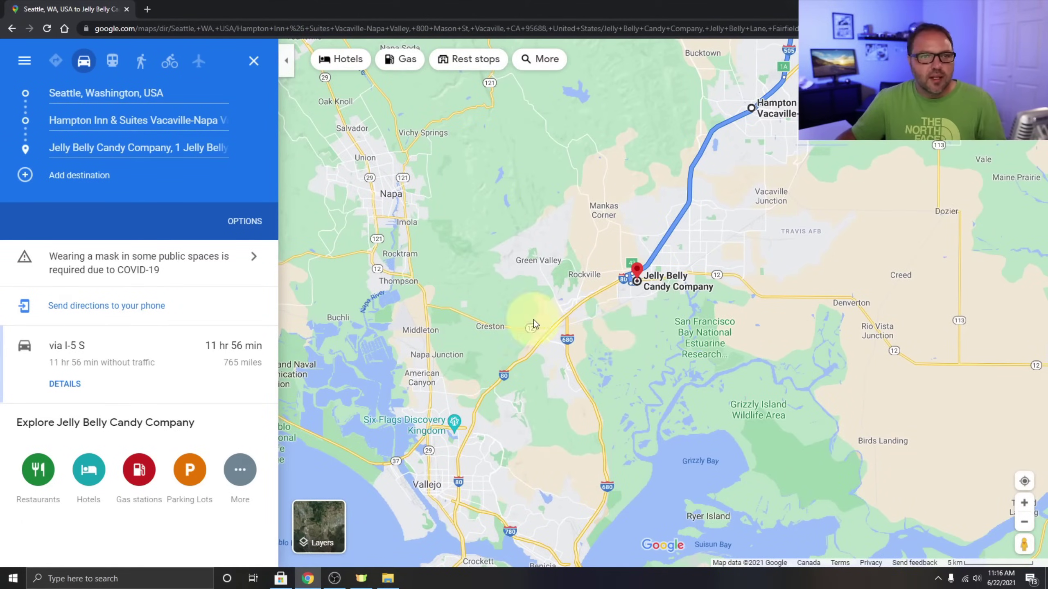
Add San Francisco, CA after Jelly Belly, making the trip 12 hr 46 min, 810 miles.
left_click(36, 177)
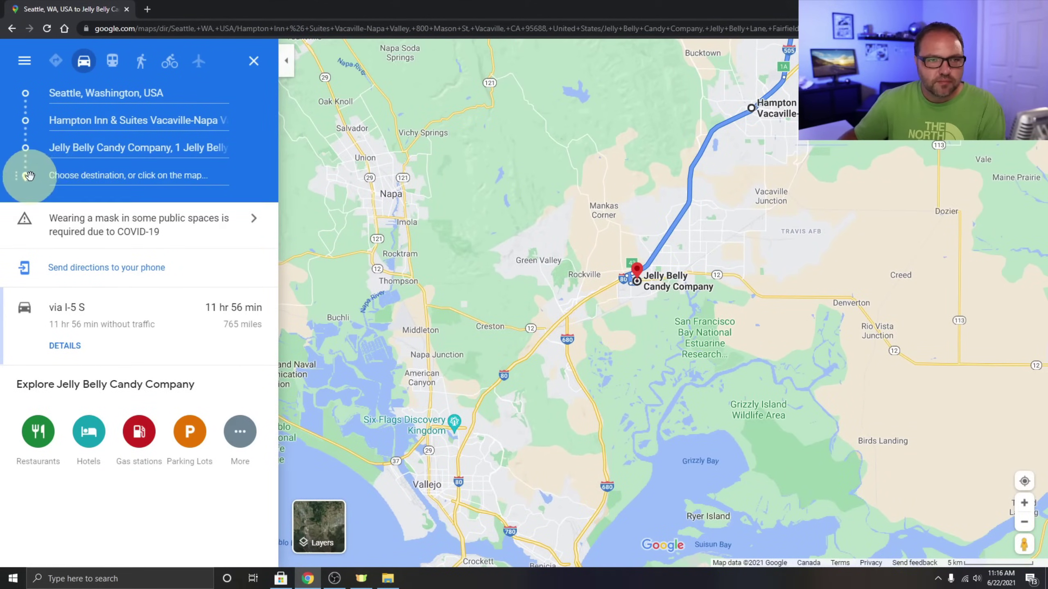
left_click(89, 177)
type("sa")
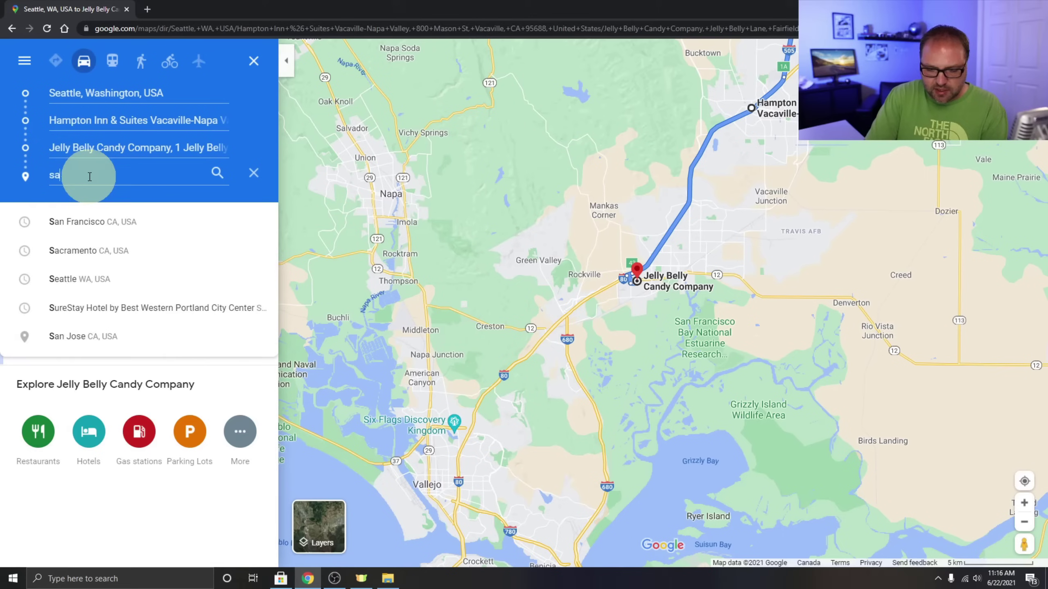
type("n france")
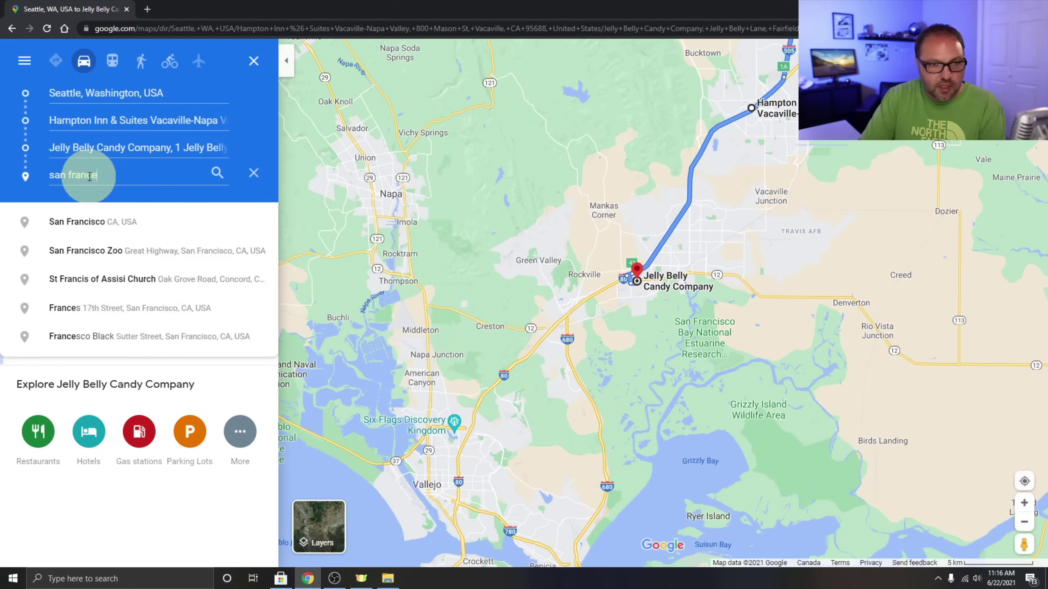
left_click(123, 236)
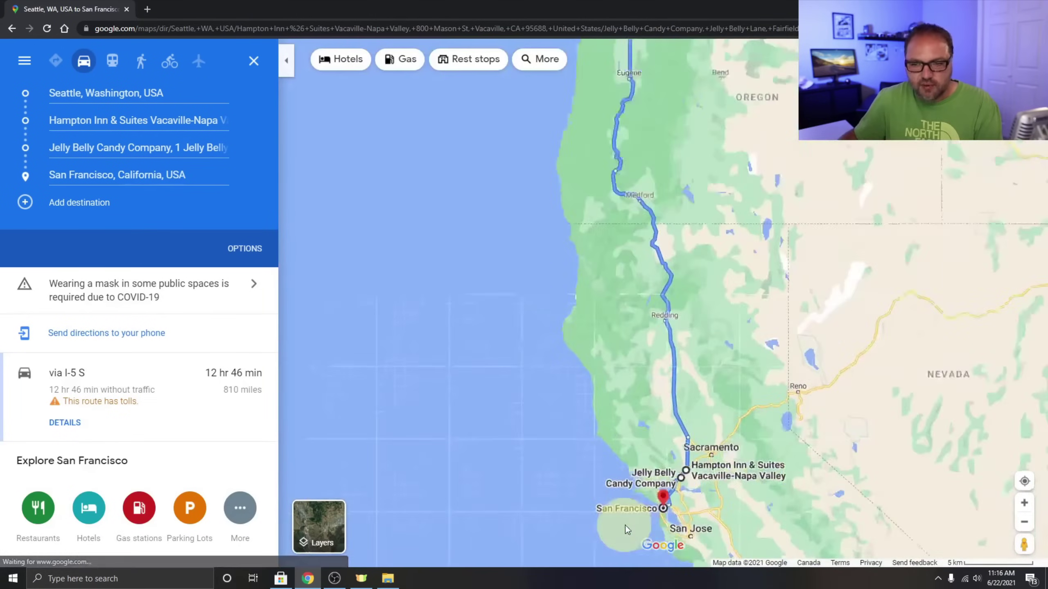
left_click_drag(699, 529, 565, 326)
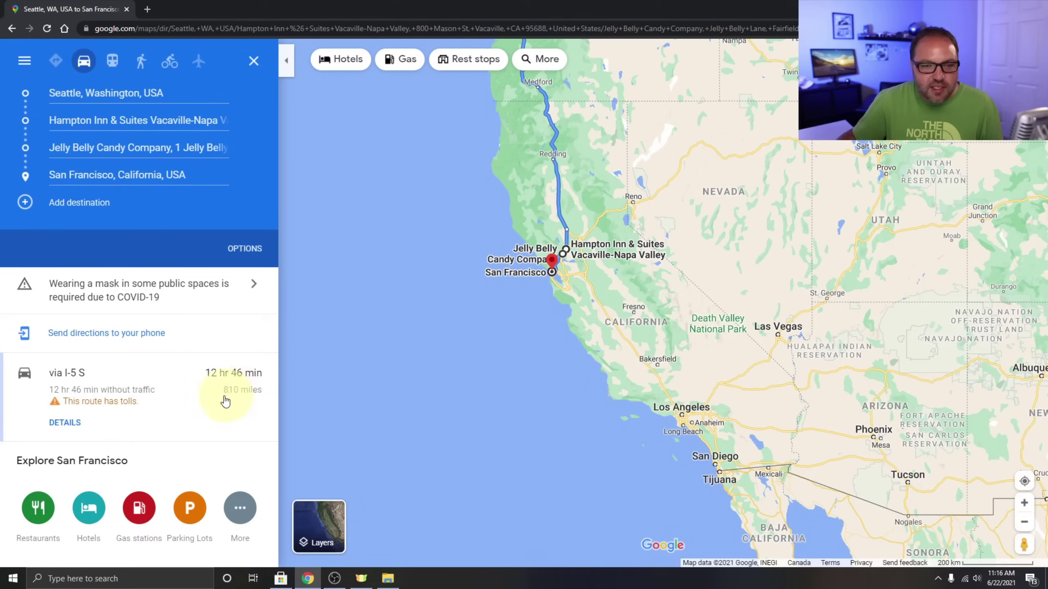
Read the route's turn-by-turn directions down to the 49 min leg into San Francisco.
left_click(78, 425)
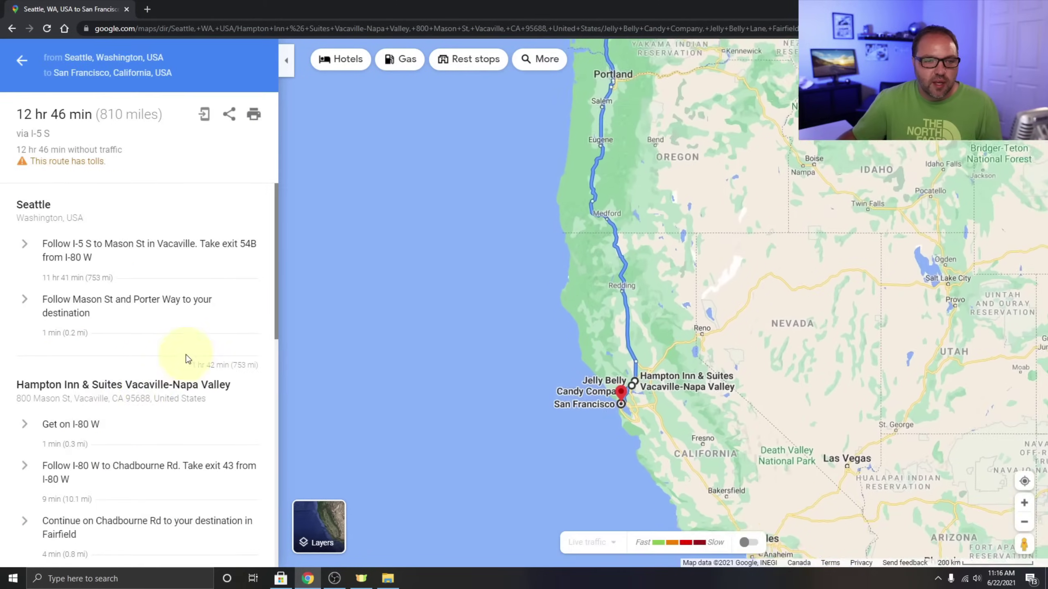
scroll(204, 331, "down", 2)
scroll(203, 328, "up", 2)
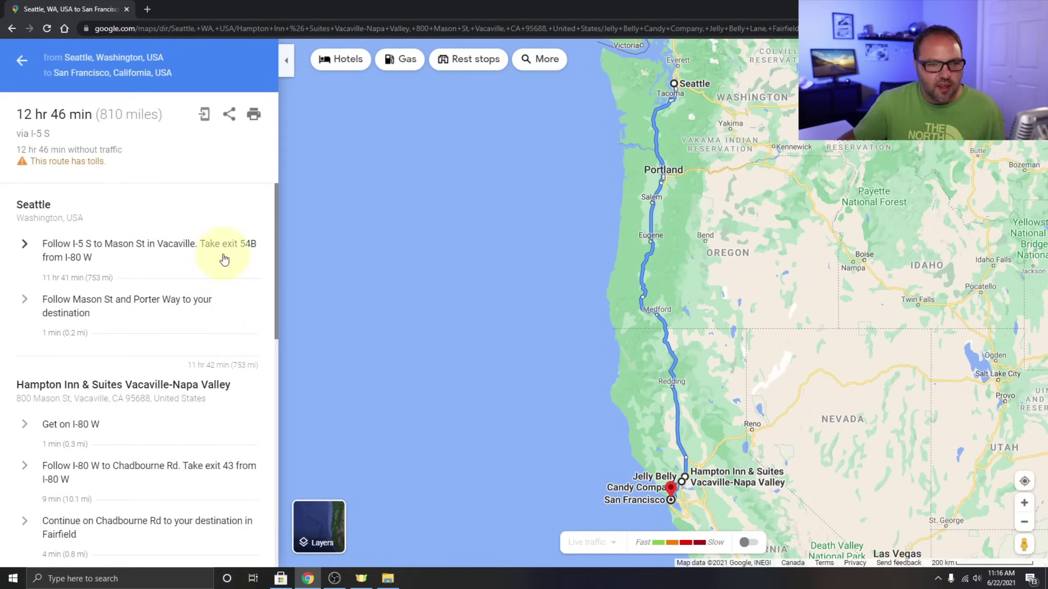
scroll(223, 259, "down", 3)
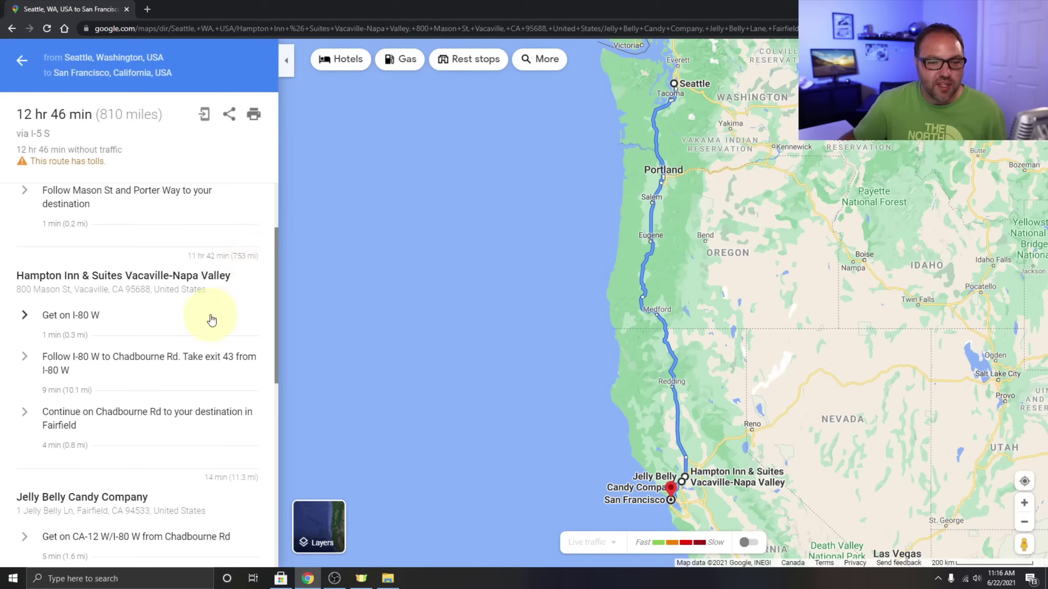
scroll(213, 320, "down", 3)
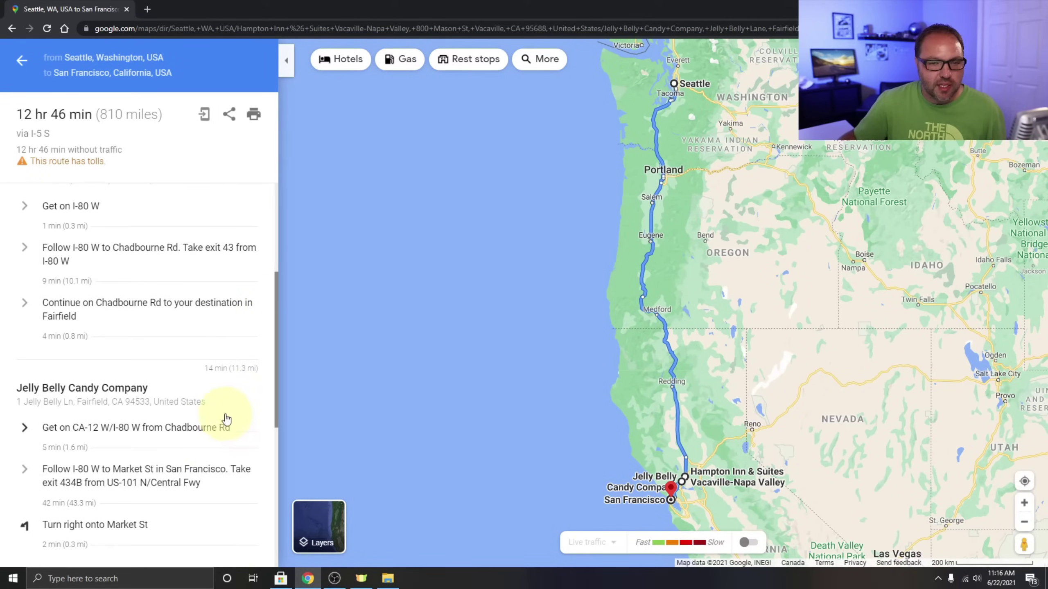
scroll(180, 403, "down", 5)
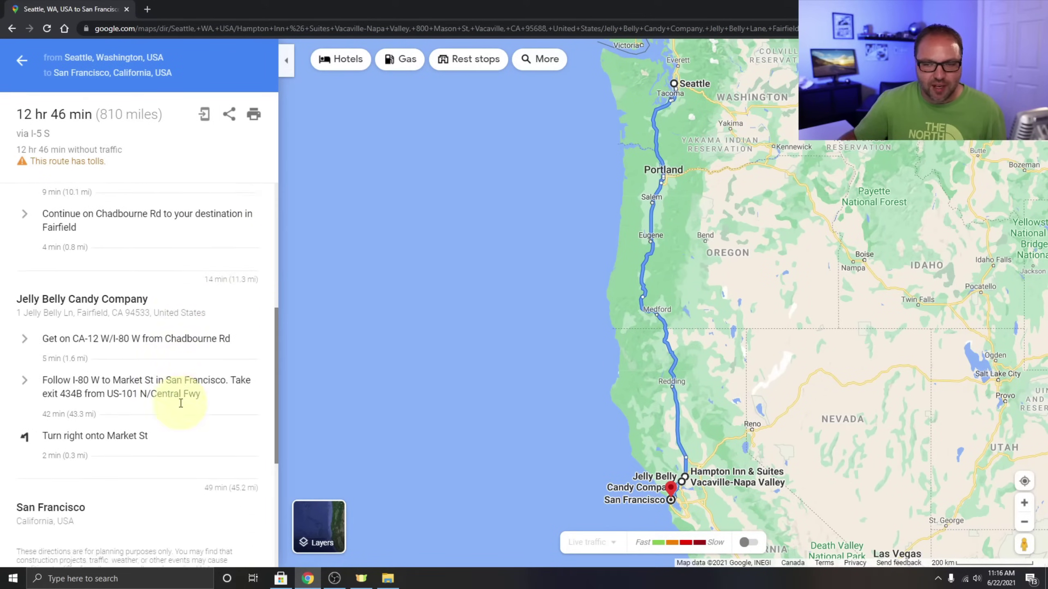
scroll(188, 385, "down", 3)
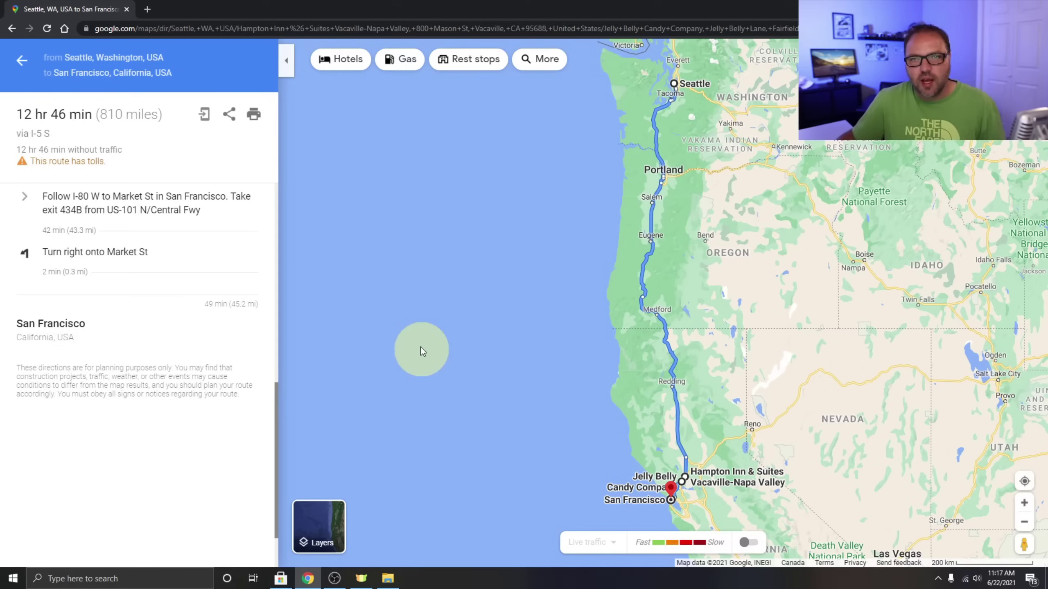
Return to the four-stop, 12 hr 46 min route overview and zoom into the Bay Area.
left_click(21, 60)
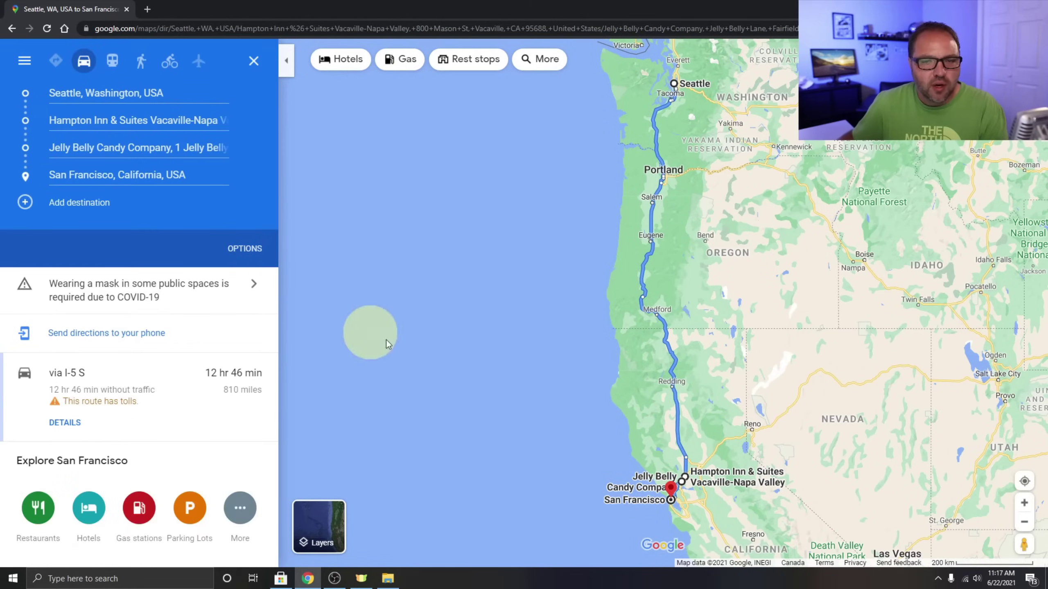
left_click_drag(586, 460, 512, 382)
scroll(583, 406, "up", 5)
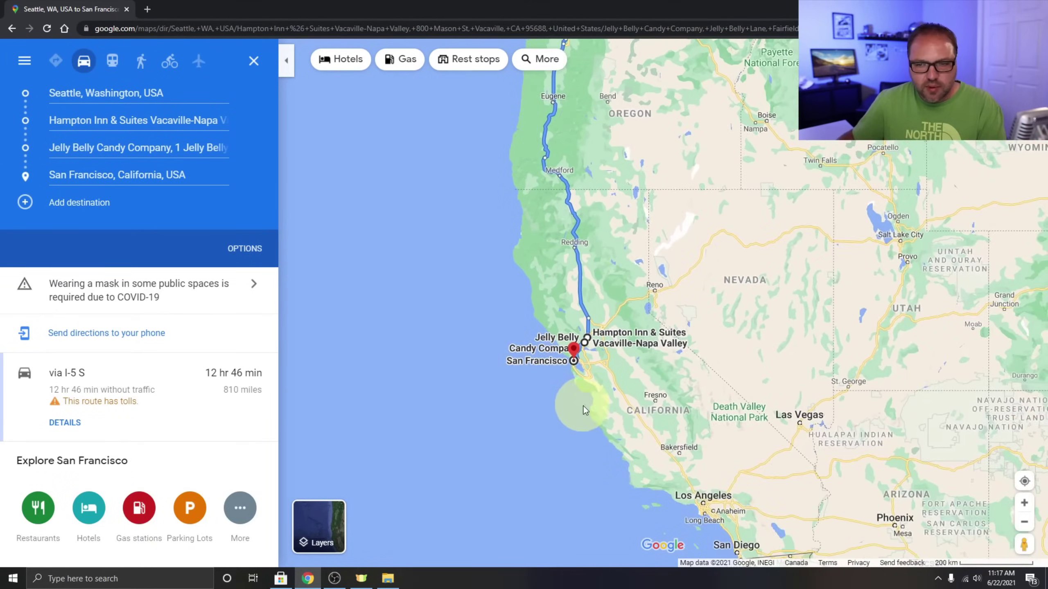
scroll(539, 147, "up", 1)
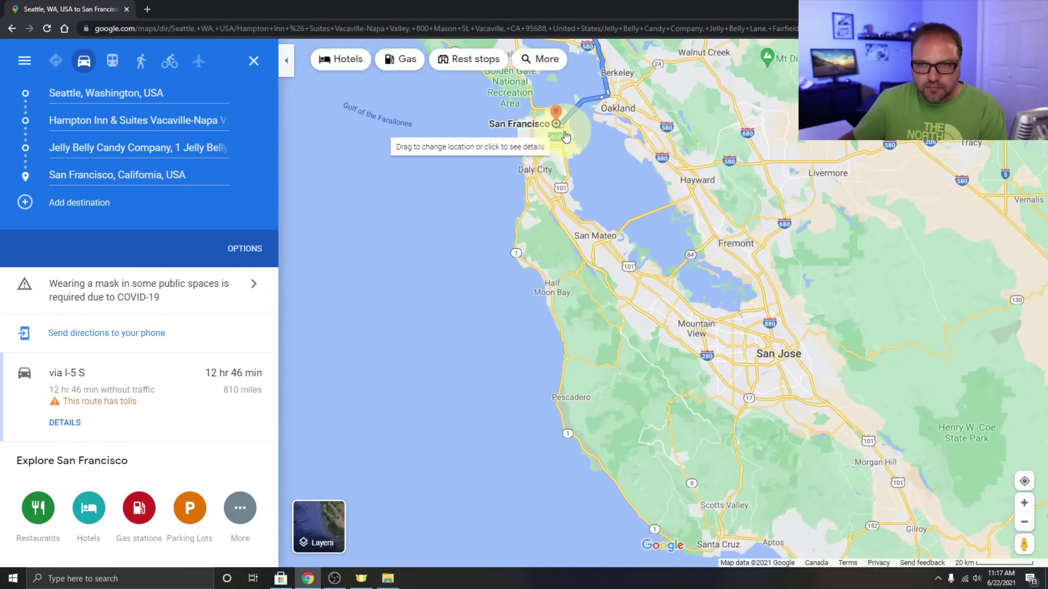
Add San Jose, CA after San Francisco, bringing the trip to 13 hr 37 min, 858 miles.
left_click(25, 202)
left_click(117, 202)
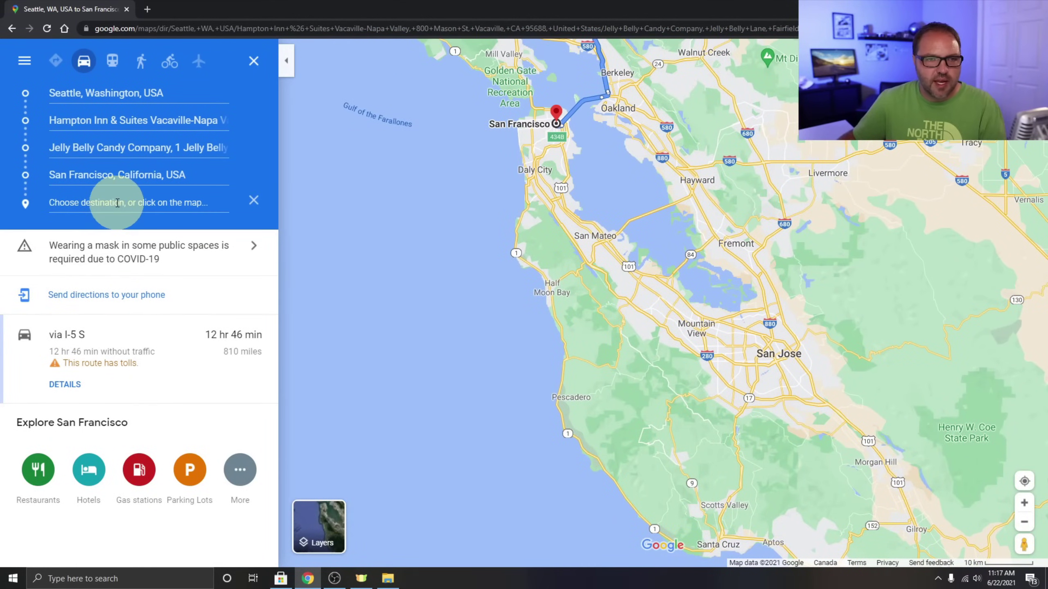
type("san jose")
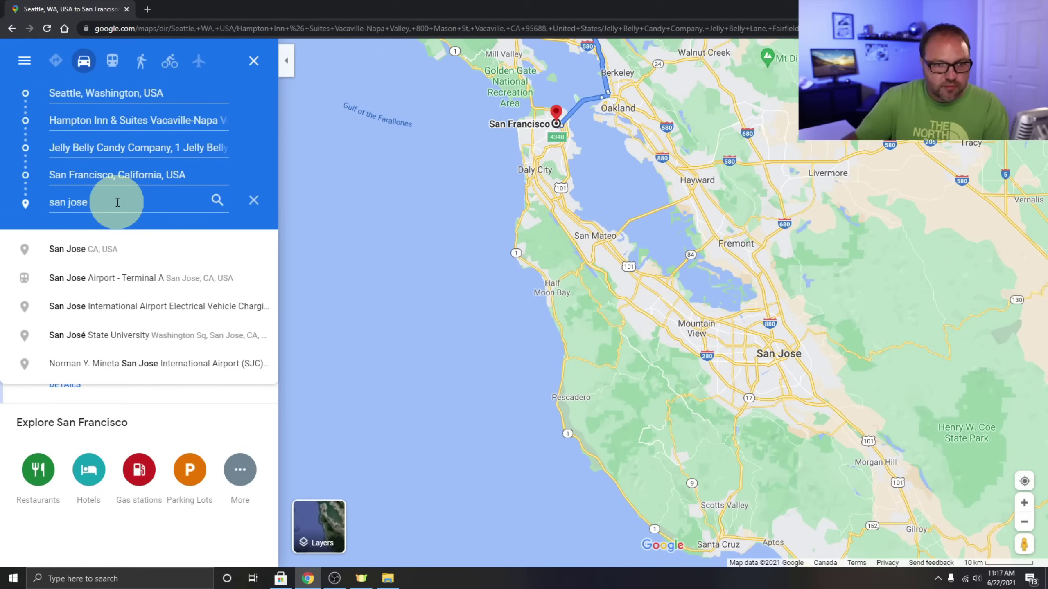
left_click(96, 249)
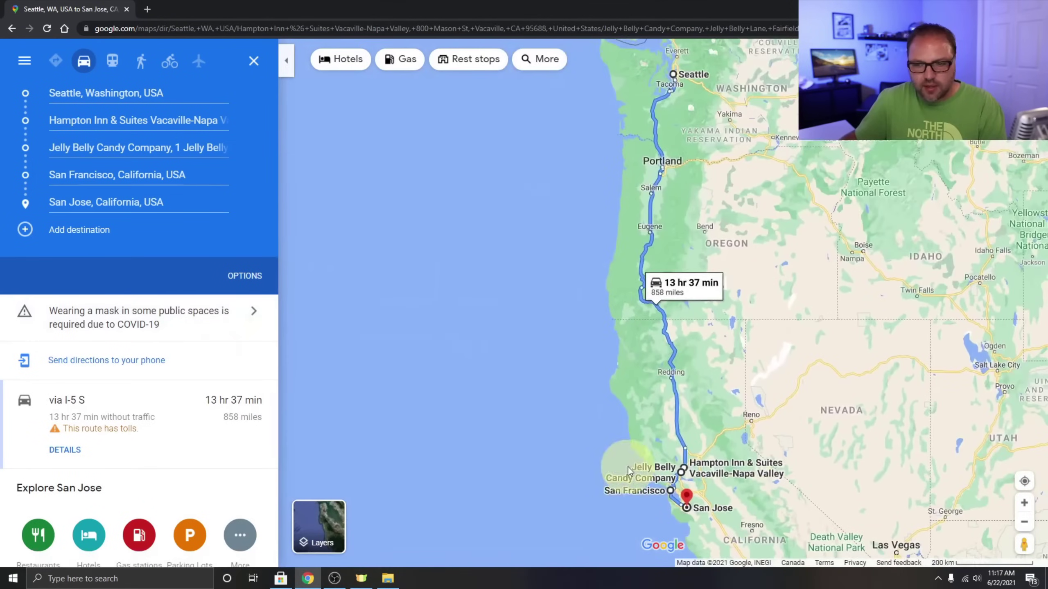
Pan and zoom the map south to the Costa Mesa, Irvine and Anaheim area.
left_click_drag(628, 467, 535, 293)
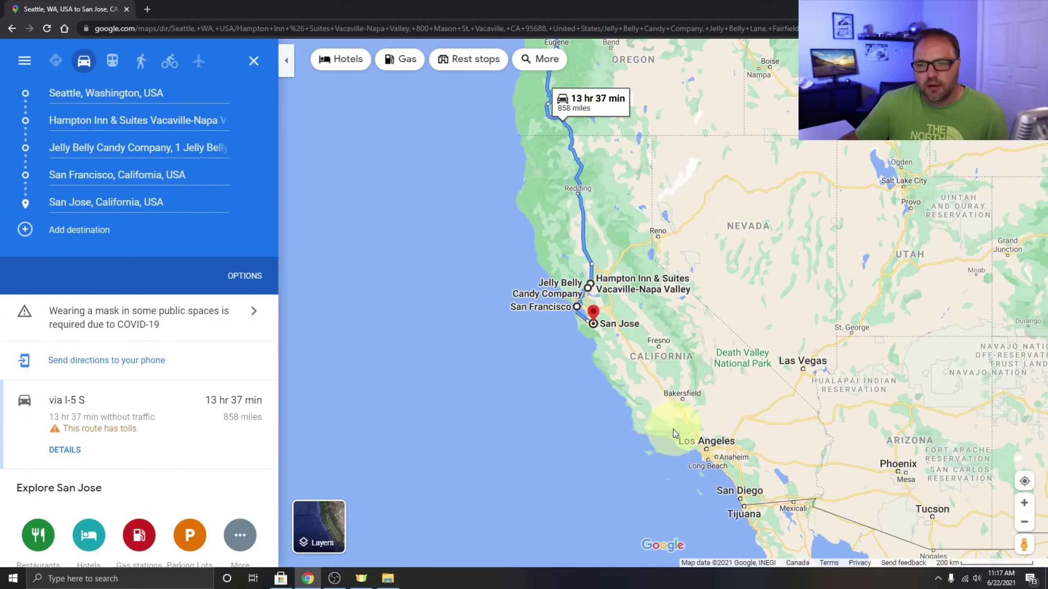
left_click_drag(672, 429, 645, 388)
scroll(702, 431, "up", 2)
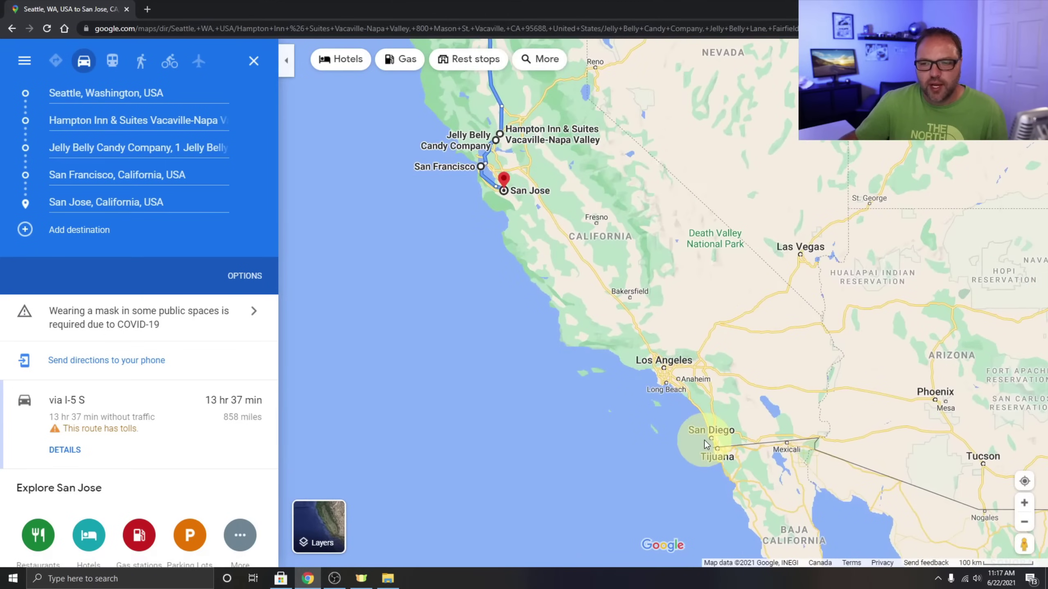
scroll(680, 402, "up", 4)
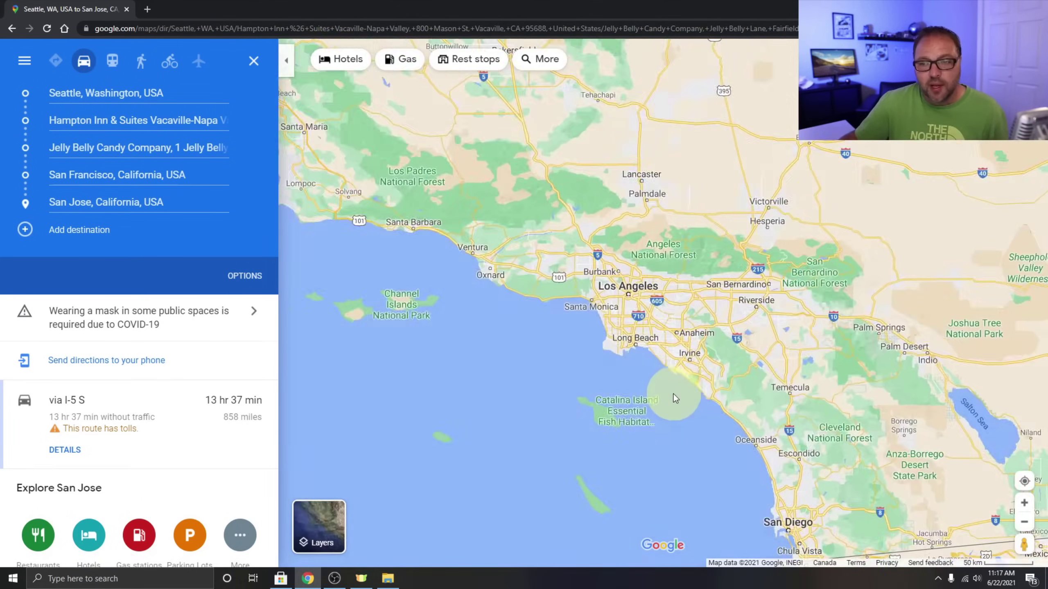
scroll(673, 395, "up", 2)
left_click_drag(665, 351, 617, 388)
scroll(645, 373, "up", 1)
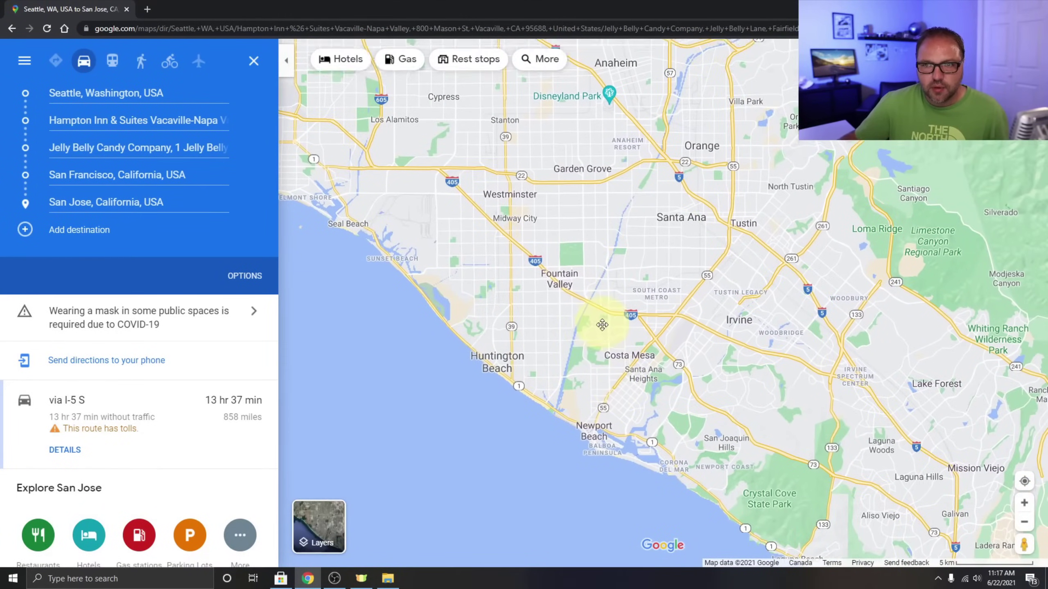
left_click_drag(601, 328, 604, 426)
Add Disneyland Park in Anaheim as a stop, picking it from the map.
left_click_drag(636, 246, 638, 338)
scroll(636, 308, "up", 1)
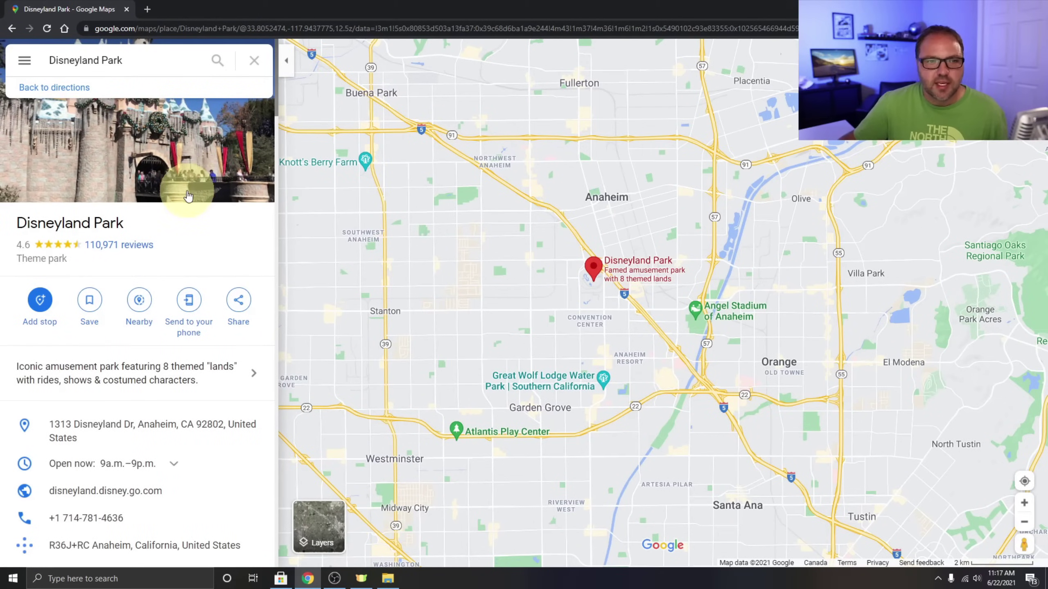
left_click(44, 301)
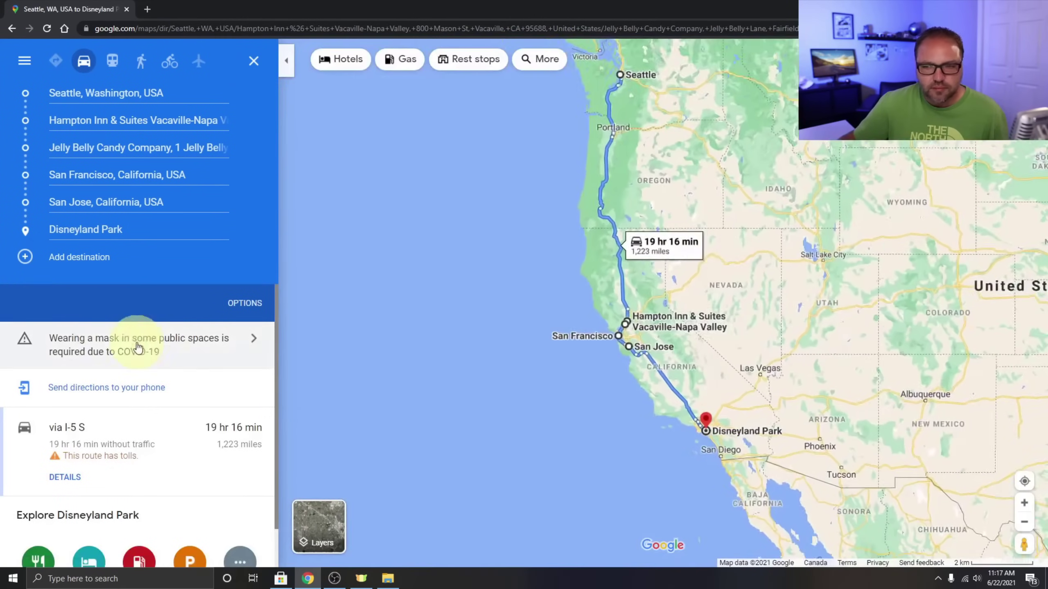
scroll(734, 454, "up", 4)
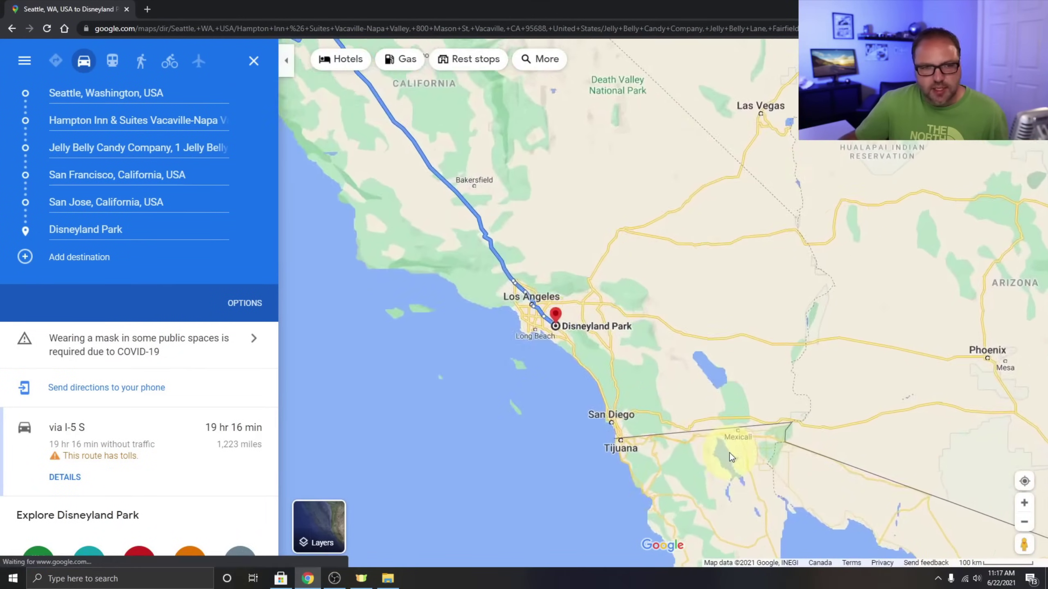
Add San Diego Zoo as the next stop, extending the trip to 20 hr 47 min, 1,320 miles.
left_click(28, 256)
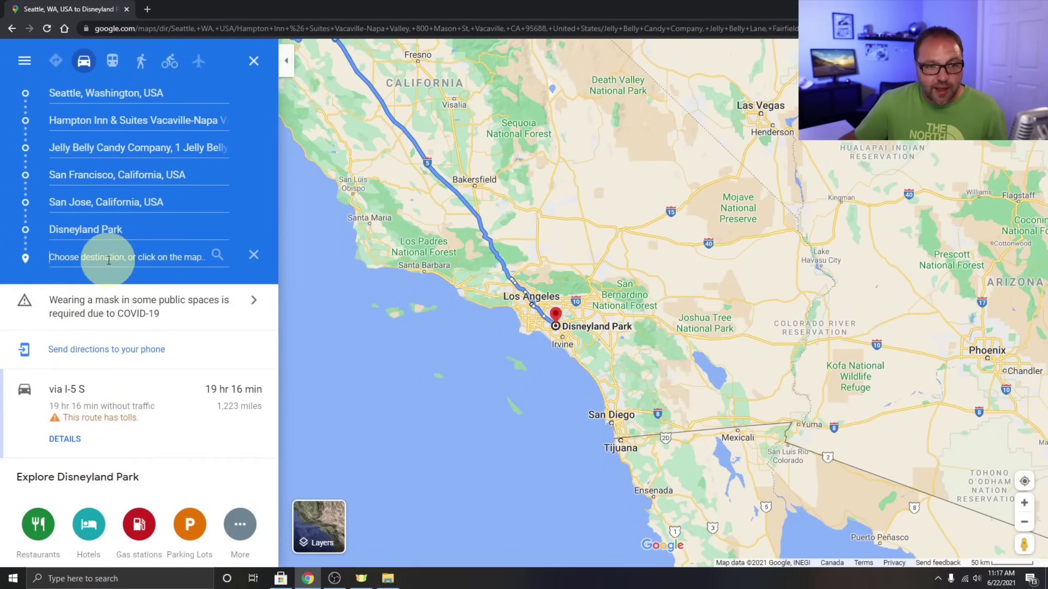
left_click(109, 260)
type("san diego")
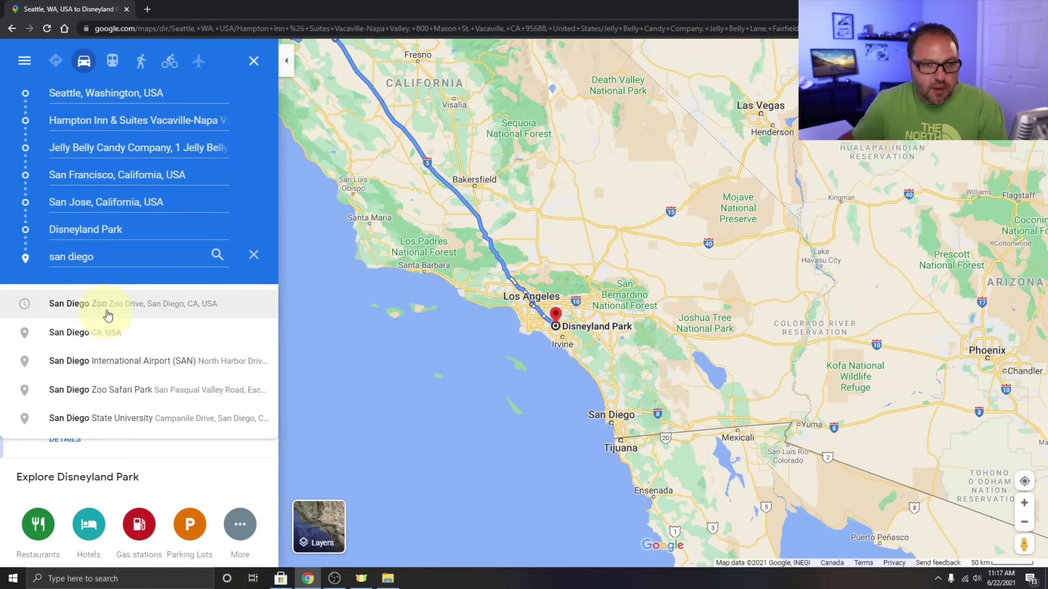
left_click(121, 304)
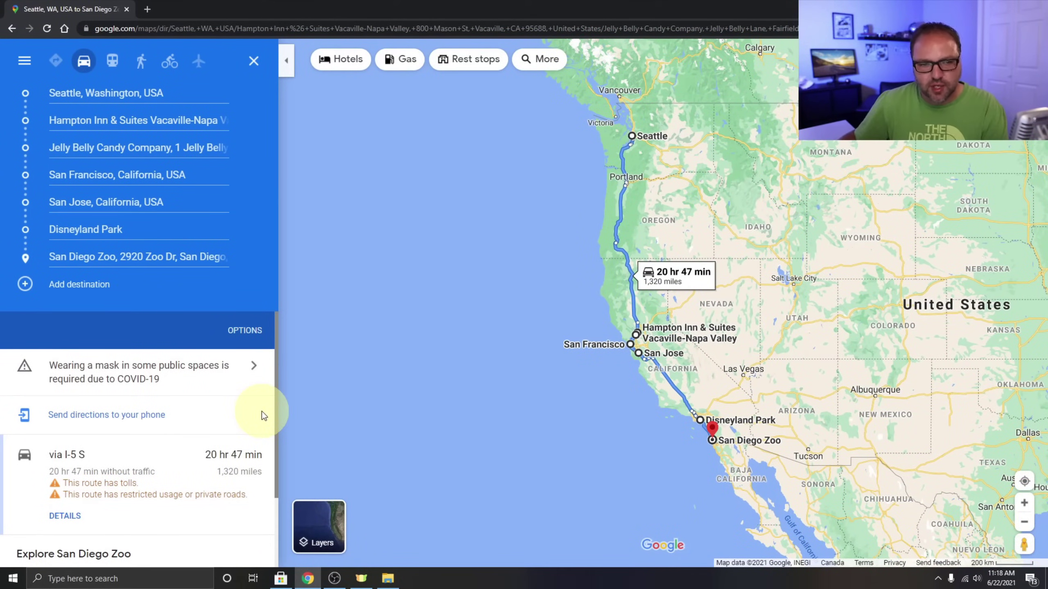
Add Las Vegas, Reno and Seattle as the next three stops, closing the loop.
left_click(24, 288)
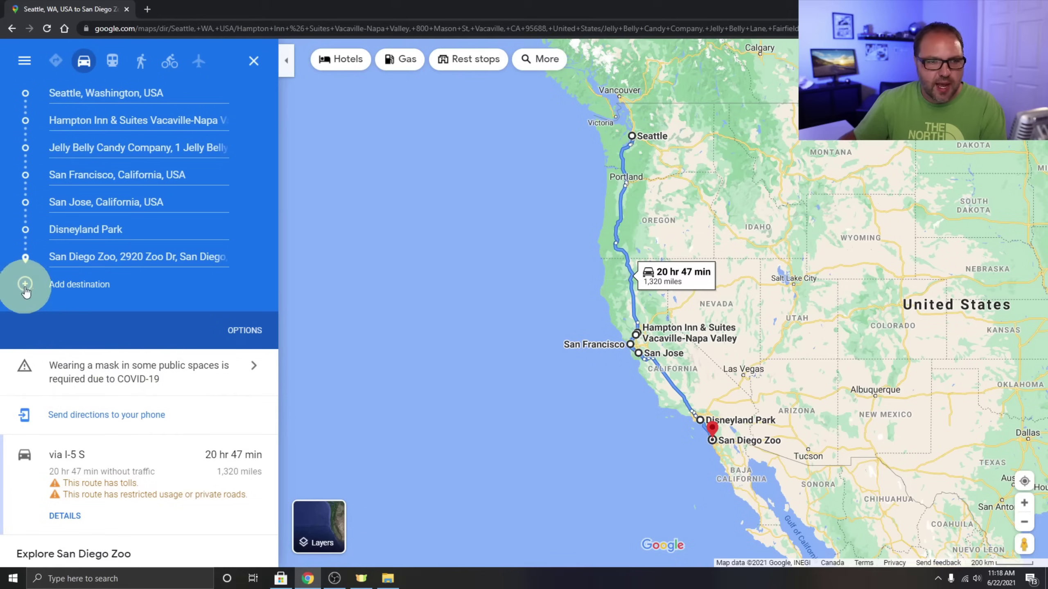
left_click(113, 284)
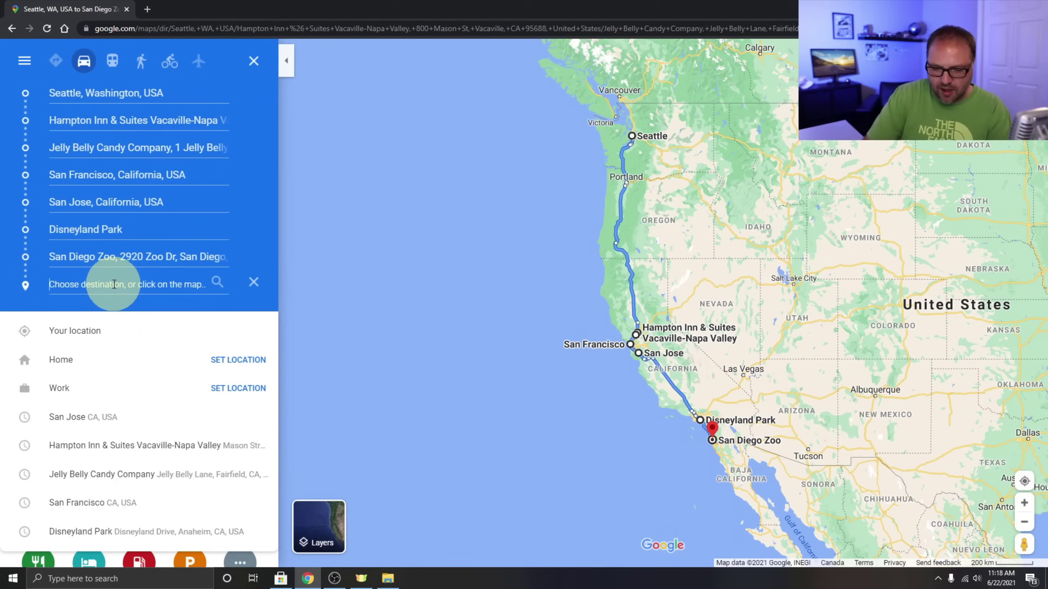
type("las vegas")
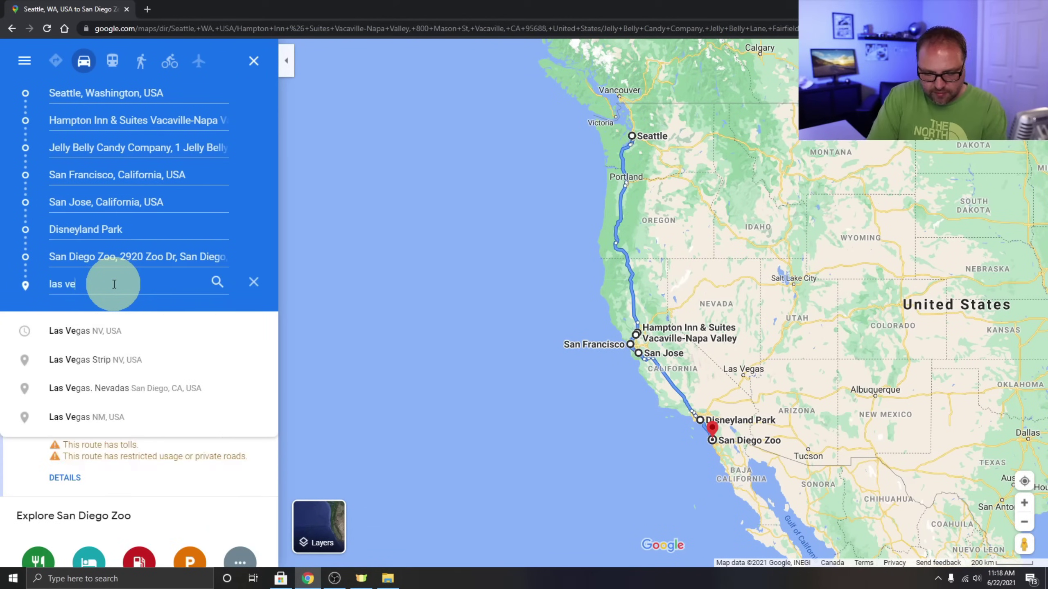
left_click(113, 330)
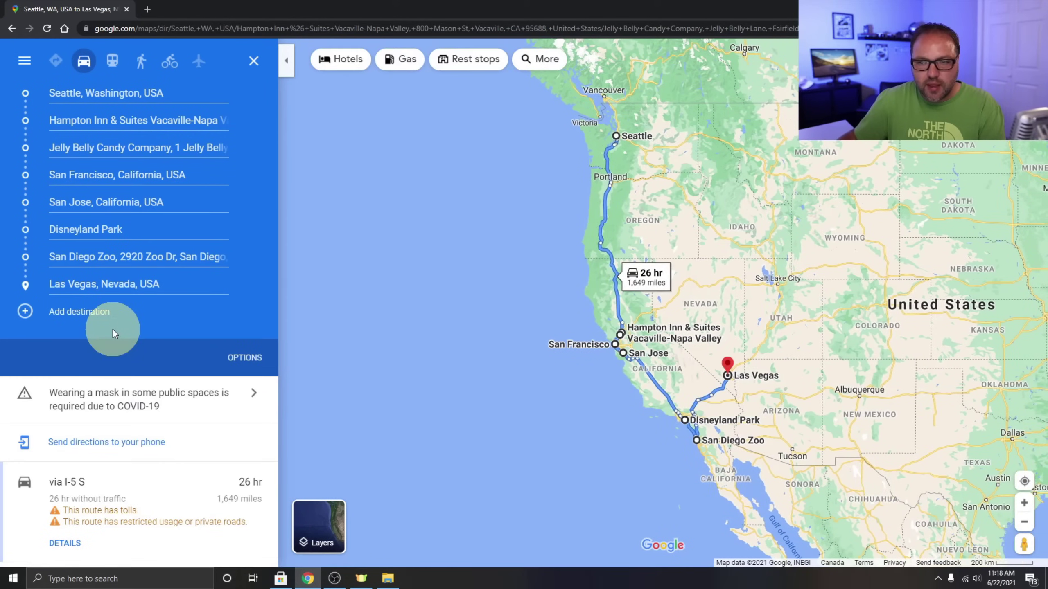
left_click(109, 312)
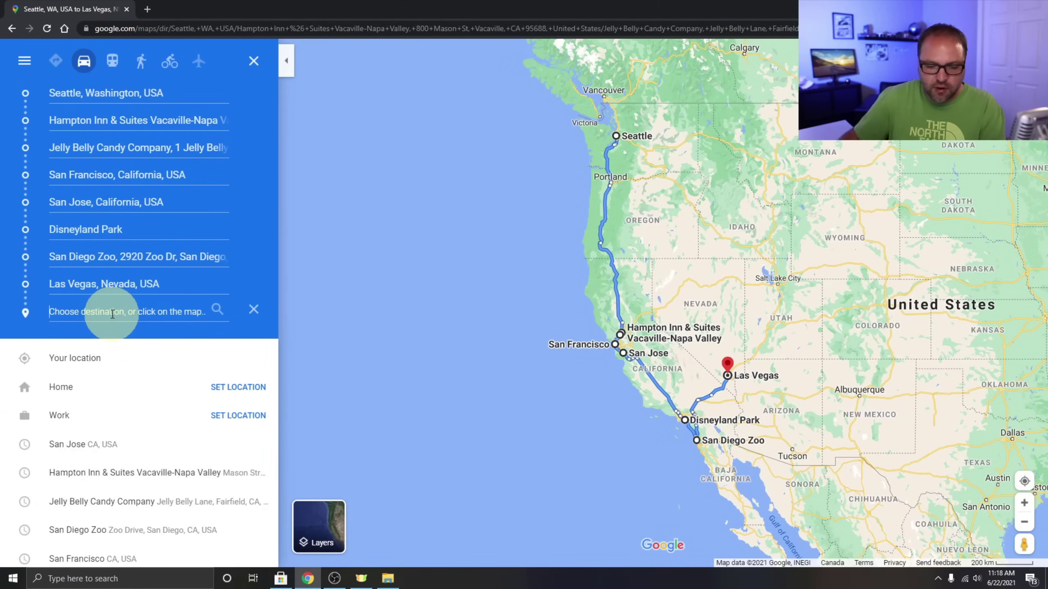
type("reno")
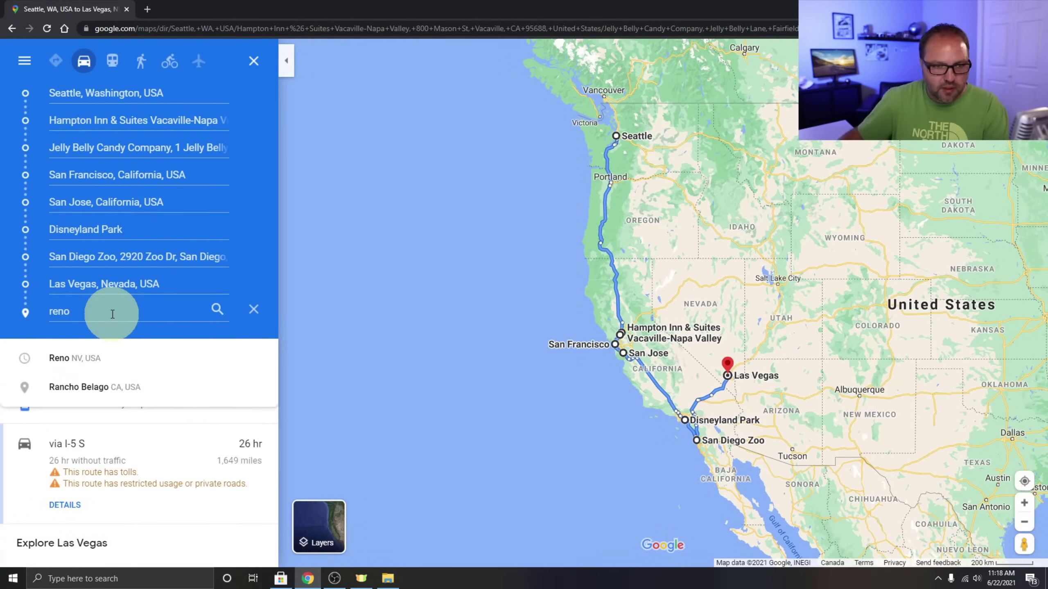
left_click(104, 359)
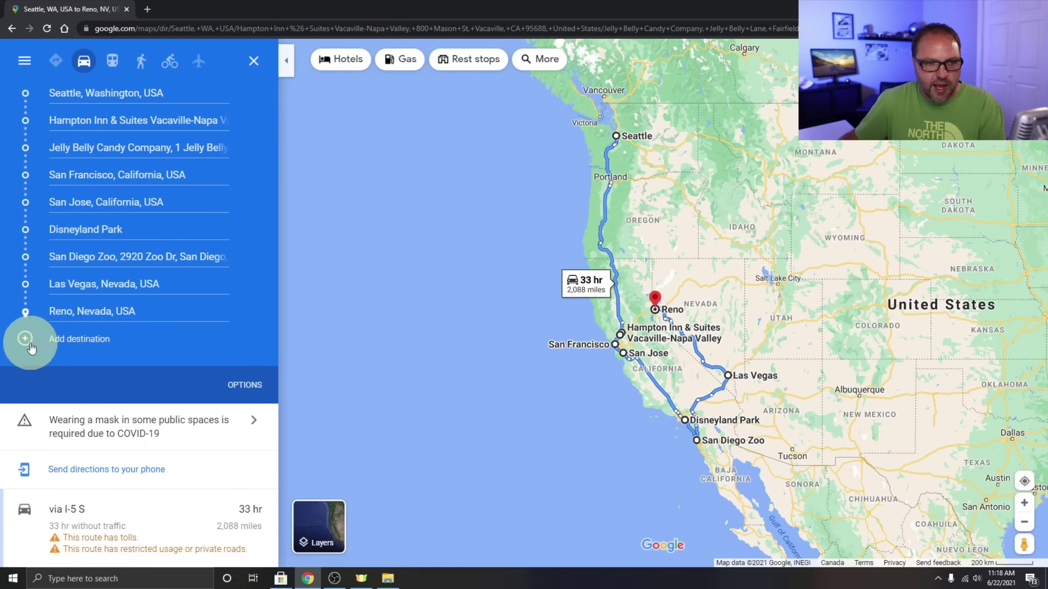
left_click(93, 341)
type("seattle")
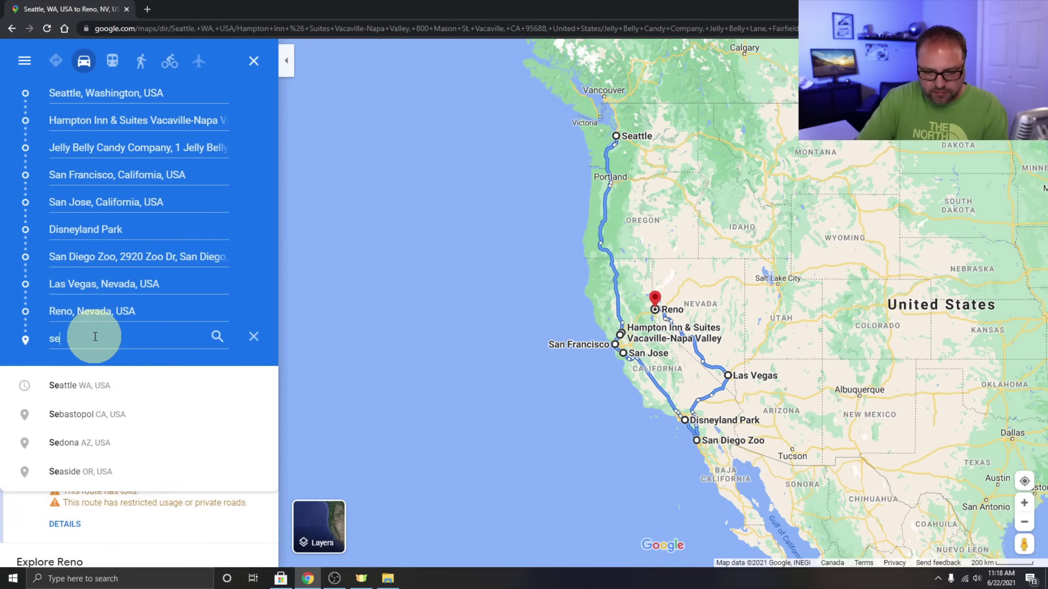
left_click(121, 388)
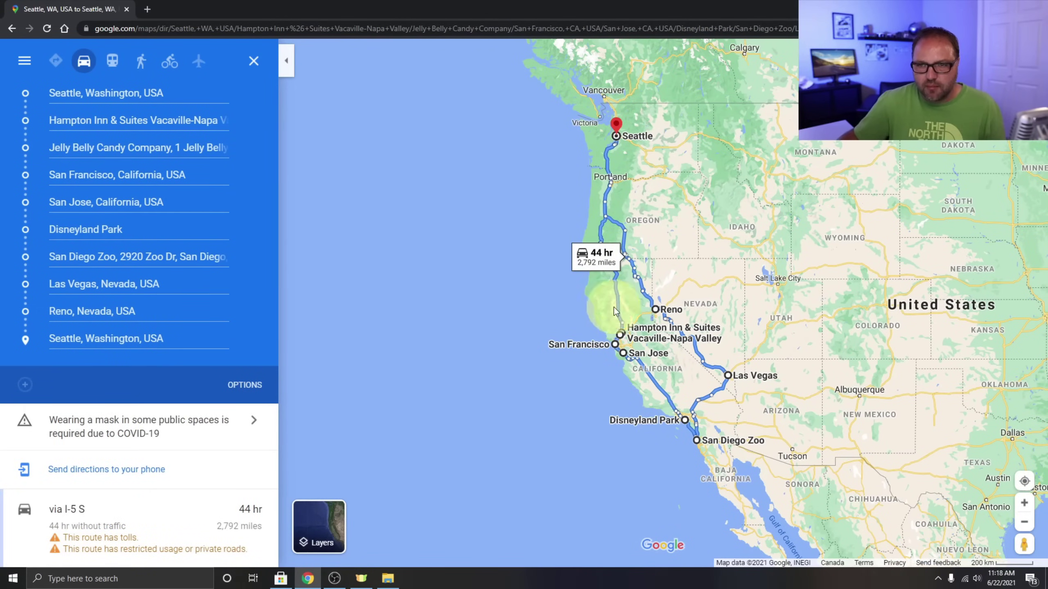
Drag the Oregon route line off OR-58 through Bend, making the trip 45 hr, 2,804 miles.
scroll(665, 272, "up", 1)
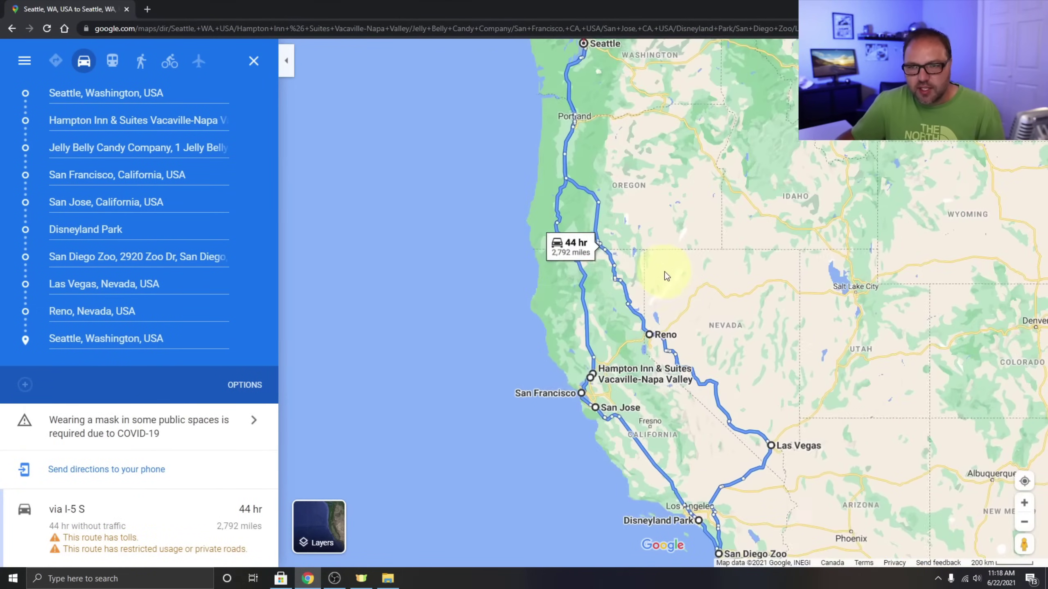
scroll(582, 134, "up", 2)
scroll(587, 137, "up", 1)
scroll(707, 179, "down", 1)
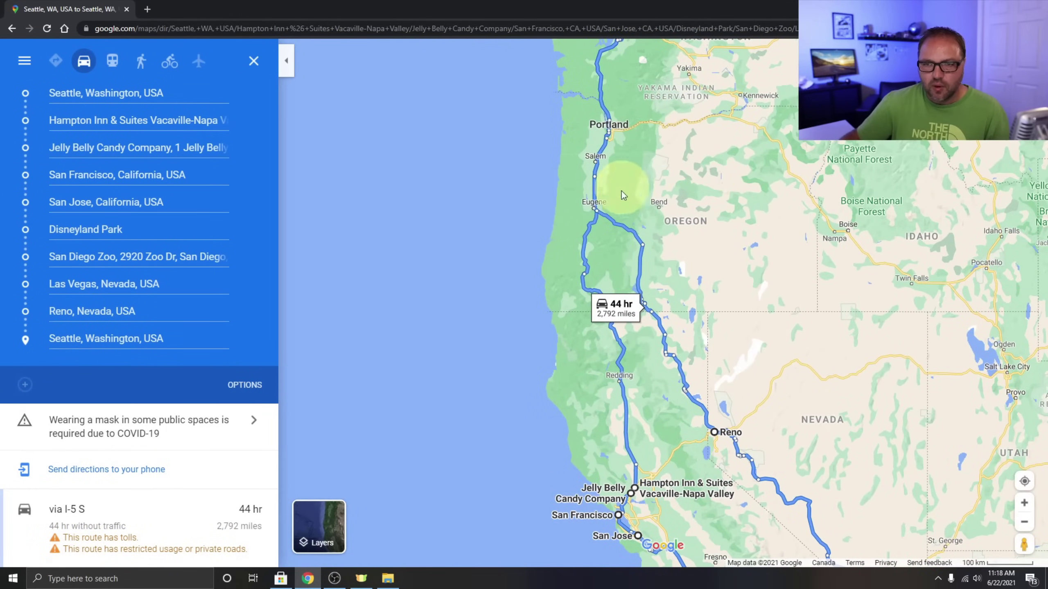
left_click_drag(662, 392, 613, 370)
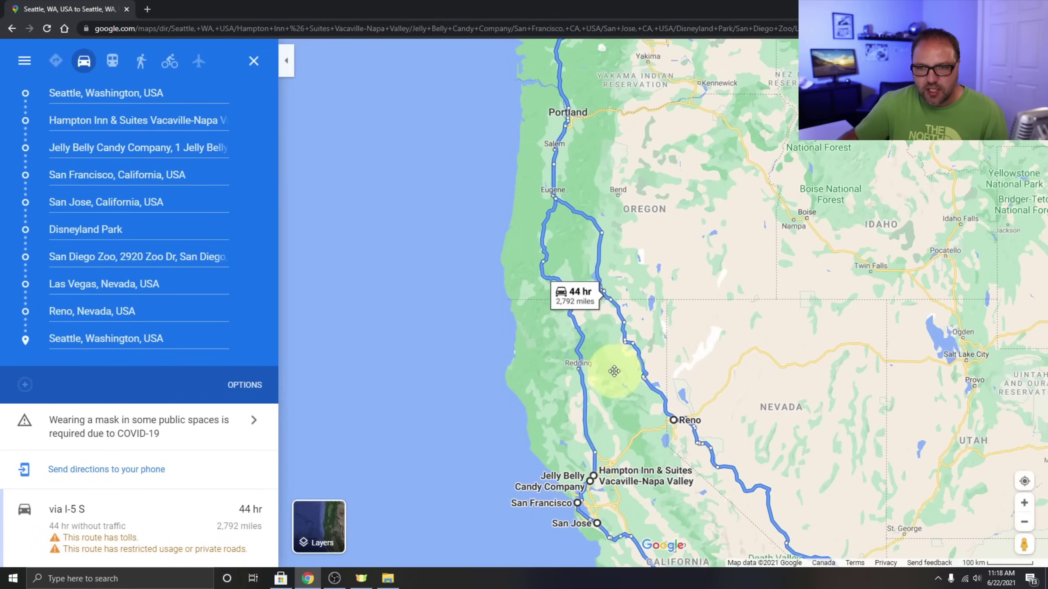
scroll(600, 242, "up", 2)
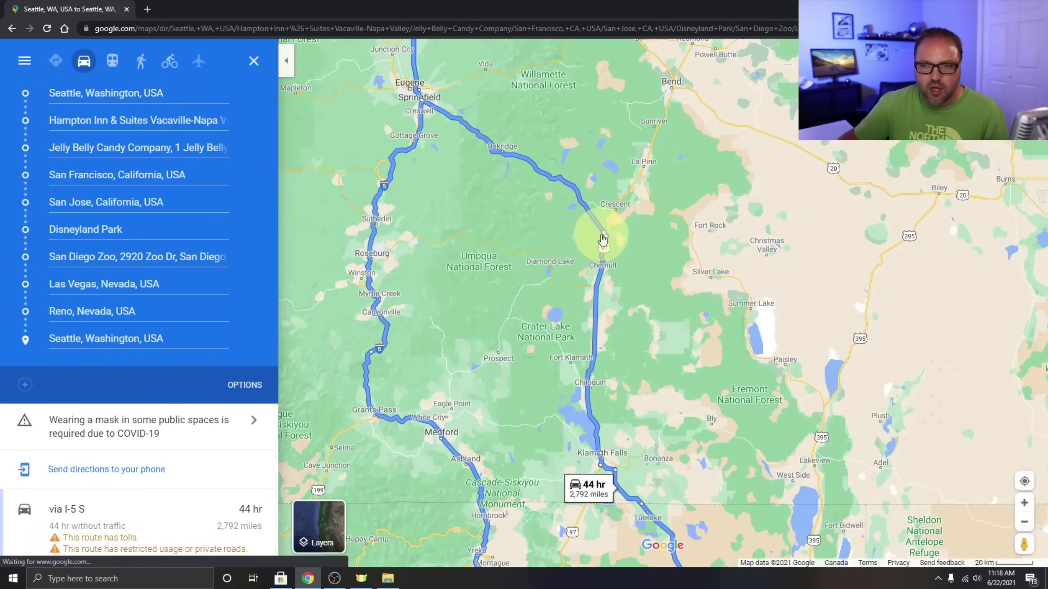
mouse_move(605, 245)
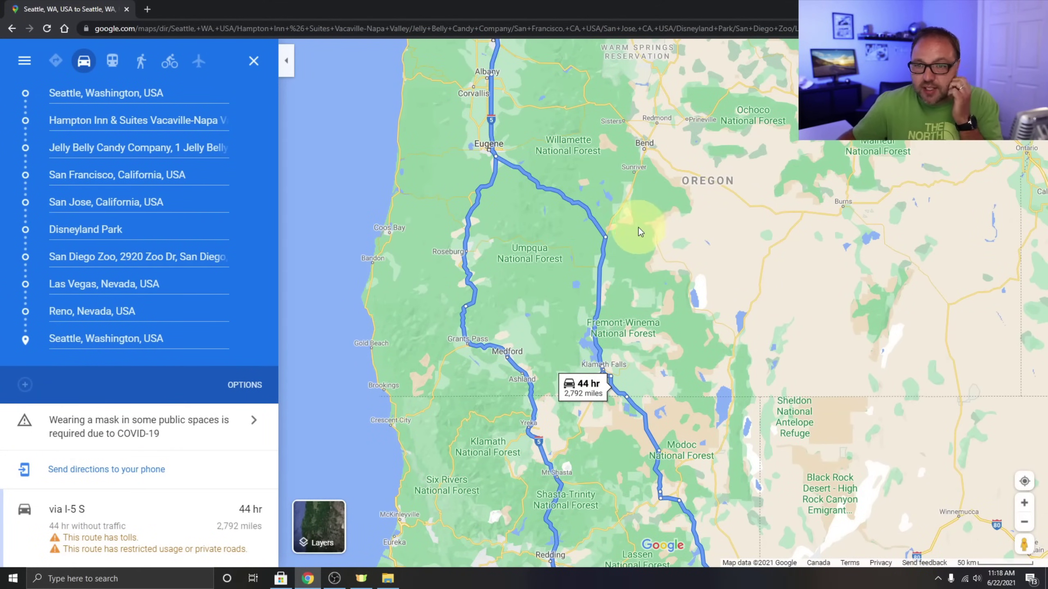
left_click_drag(646, 153, 641, 266)
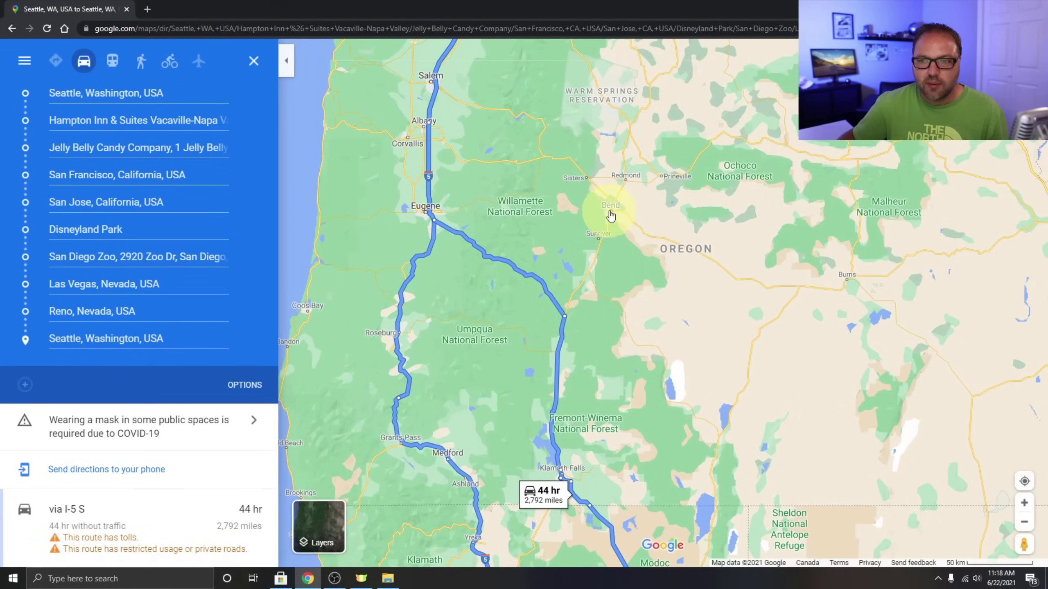
left_click_drag(565, 317, 612, 216)
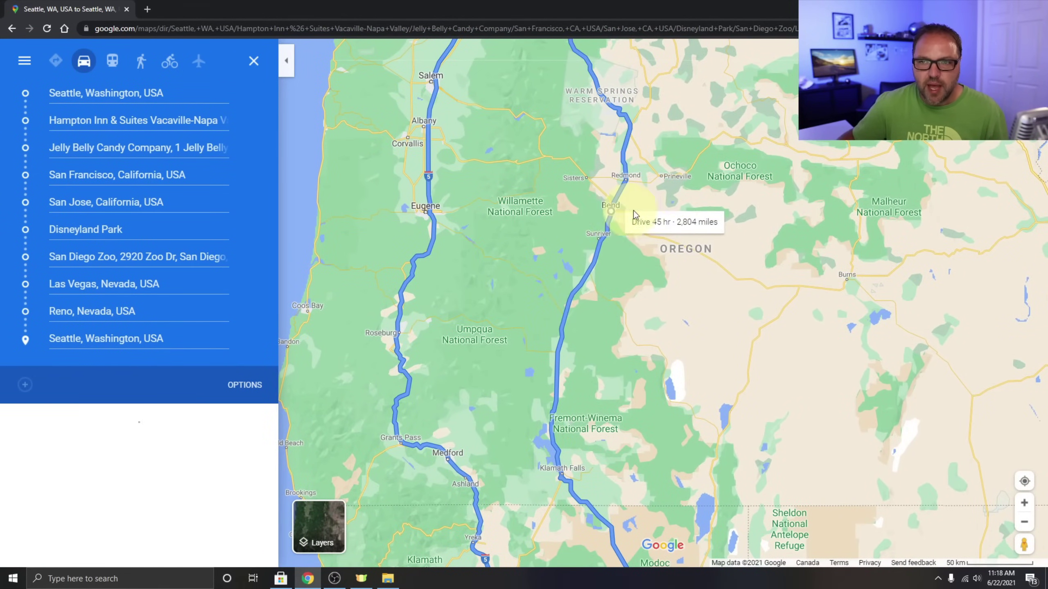
Pull the route near Portland west to a waypoint near Tillamook on the Oregon coast.
scroll(679, 186, "down", 2)
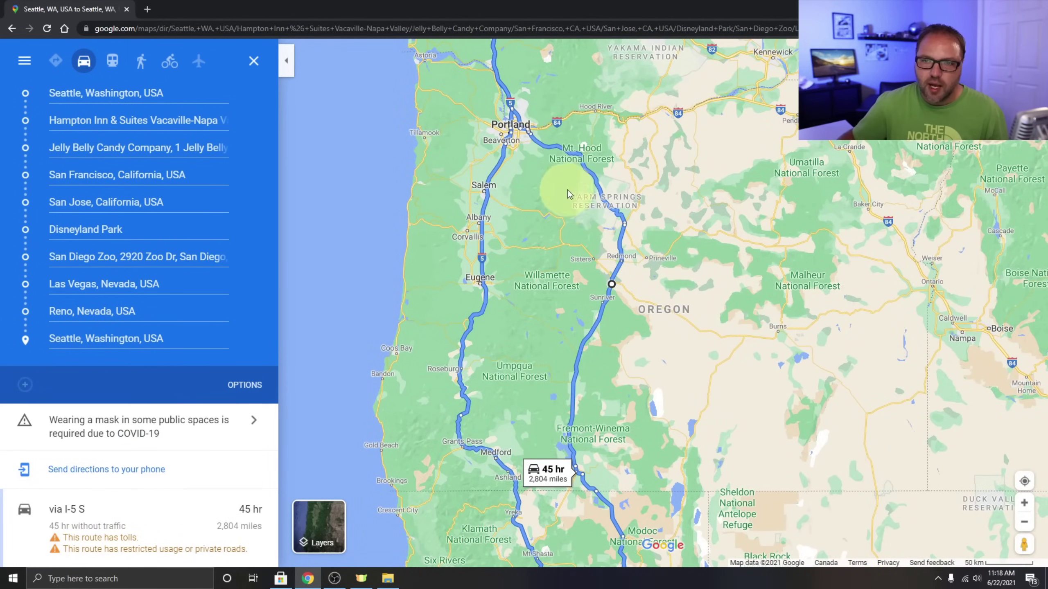
left_click_drag(533, 171, 501, 333)
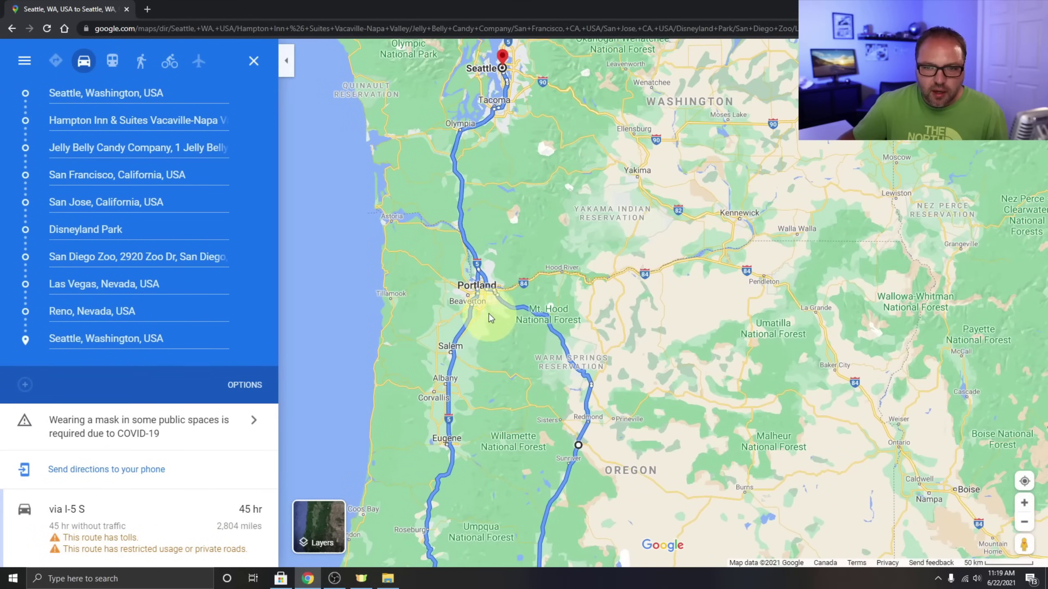
mouse_move(478, 294)
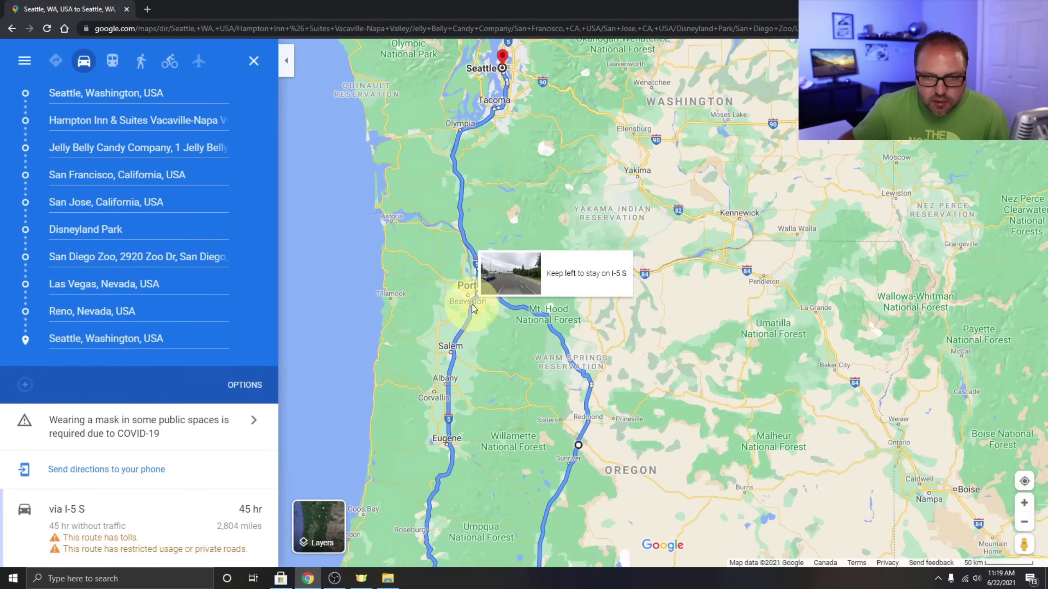
left_click_drag(473, 309, 392, 301)
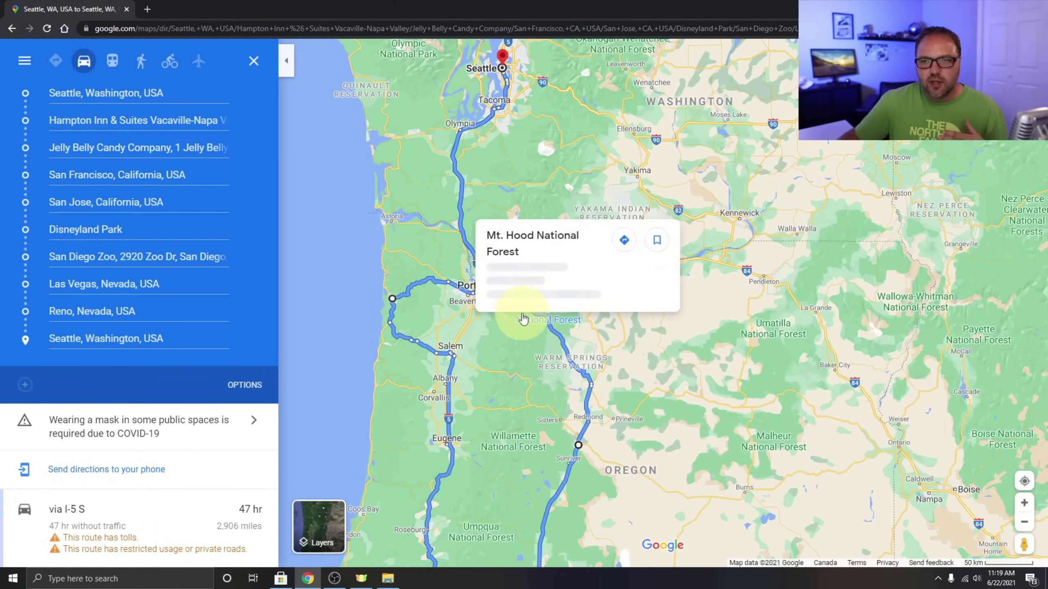
mouse_move(545, 308)
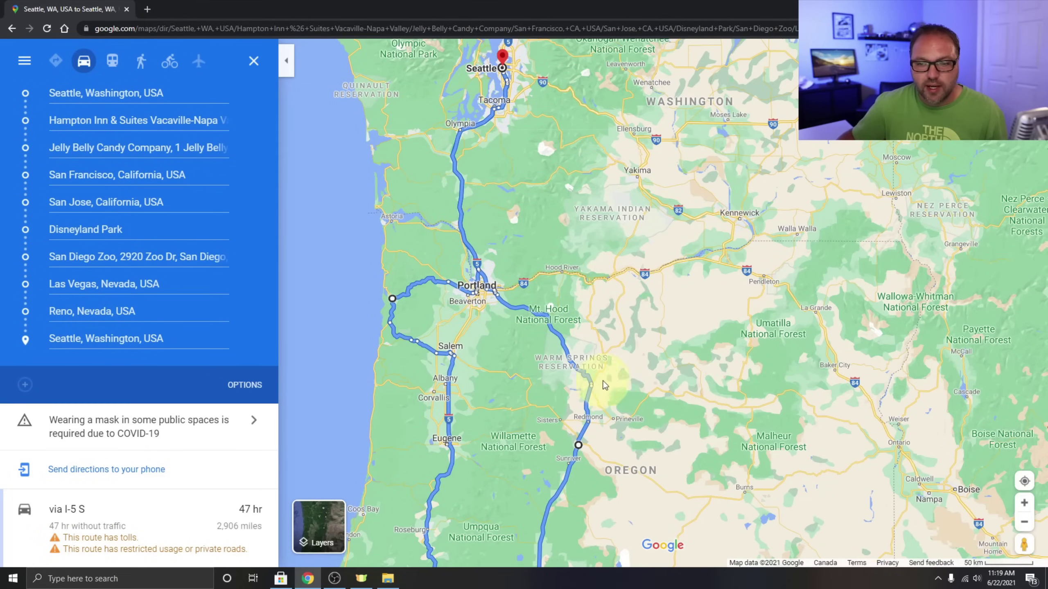
Zoom out to view the whole 47 hr, 2,906-mile West Coast loop.
scroll(654, 316, "down", 2)
scroll(695, 447, "down", 2)
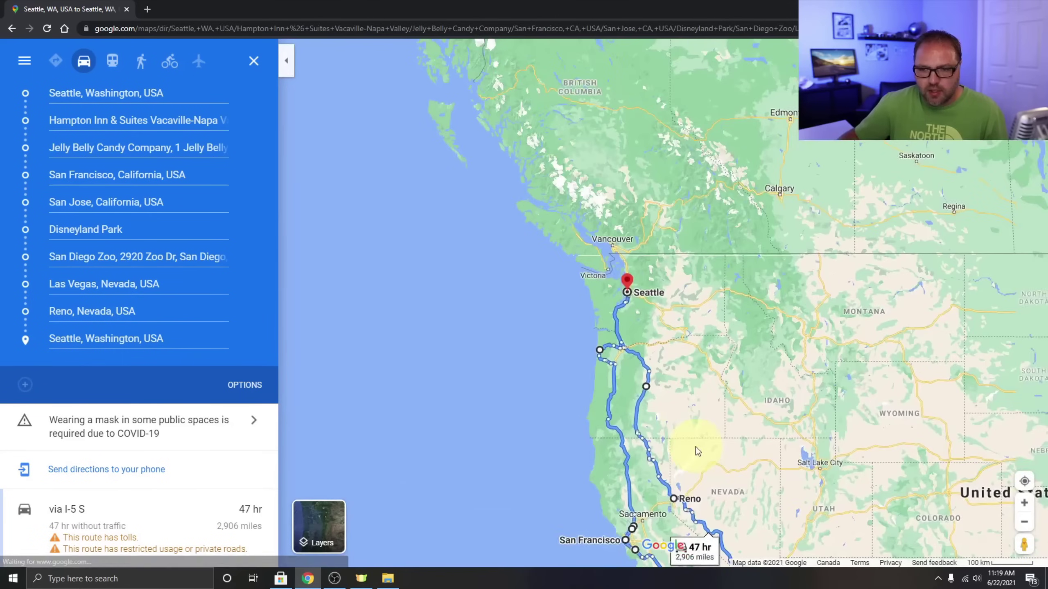
left_click_drag(696, 447, 656, 352)
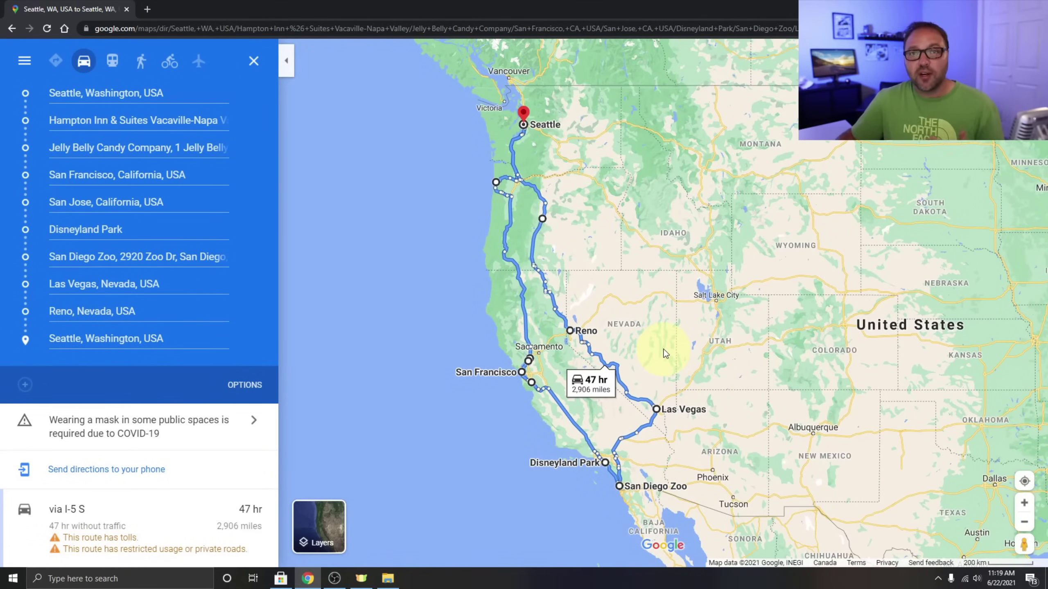
mouse_move(130, 249)
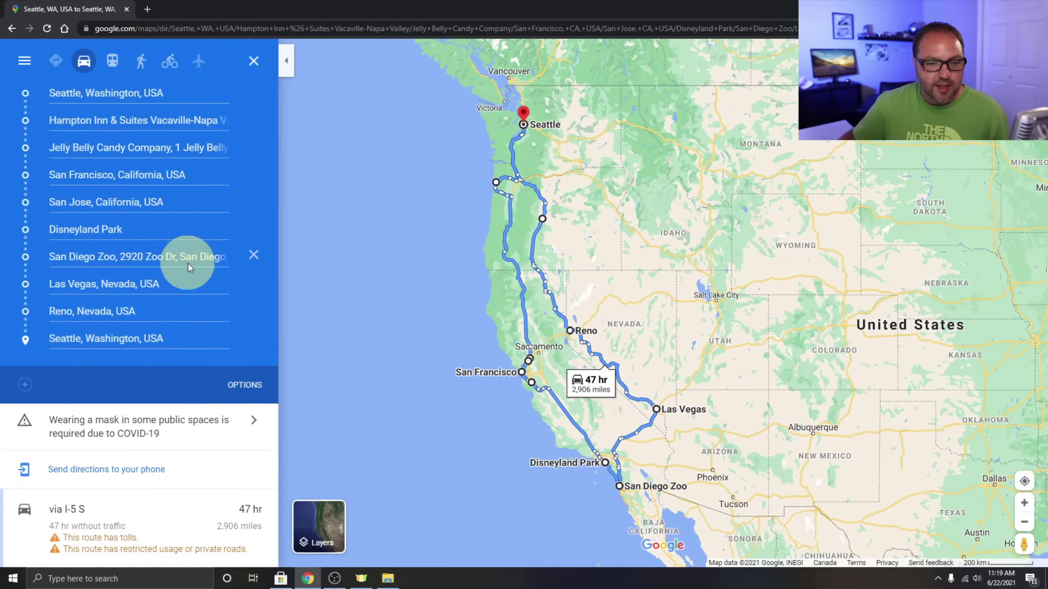
scroll(226, 454, "down", 3)
scroll(231, 464, "up", 3)
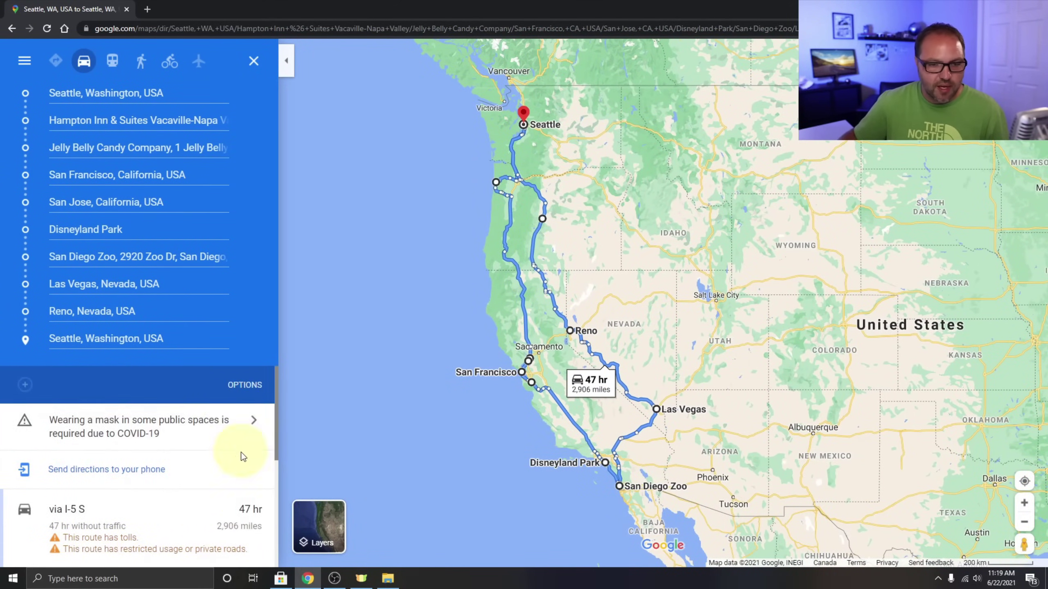
scroll(253, 498, "down", 1)
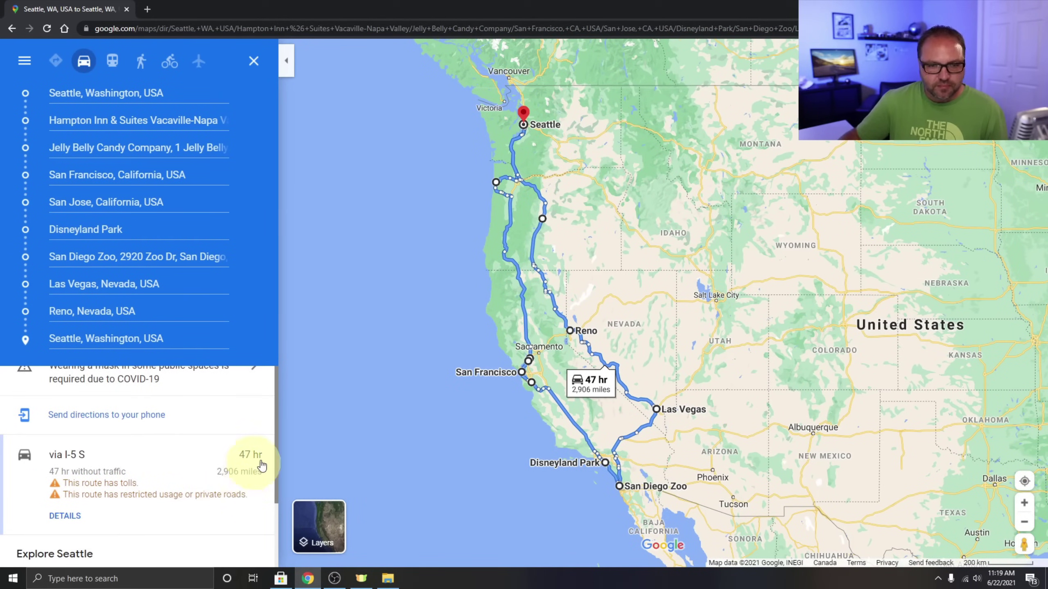
scroll(596, 376, "down", 1)
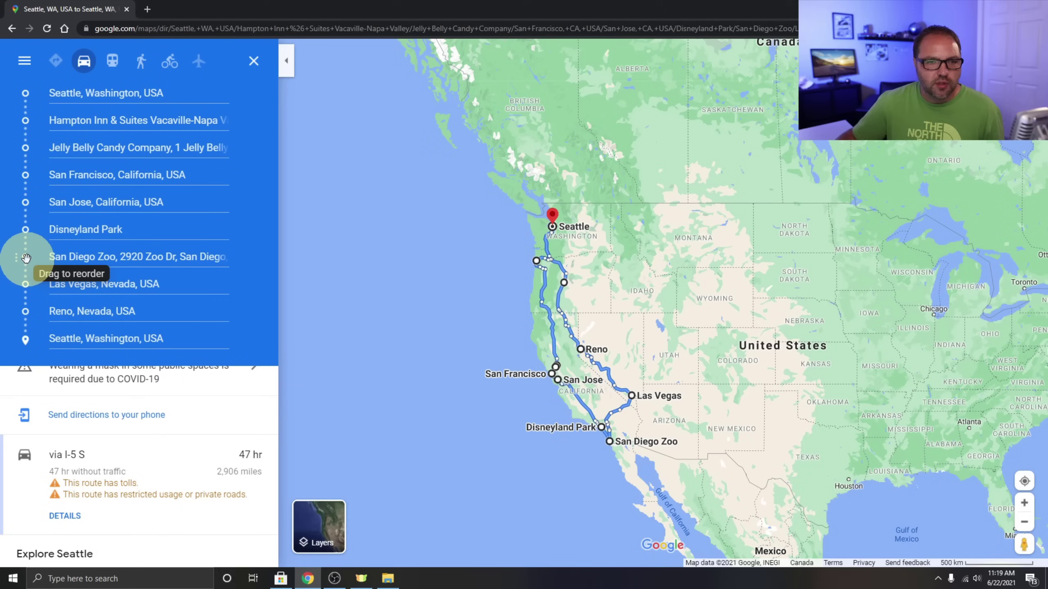
left_click_drag(26, 257, 27, 227)
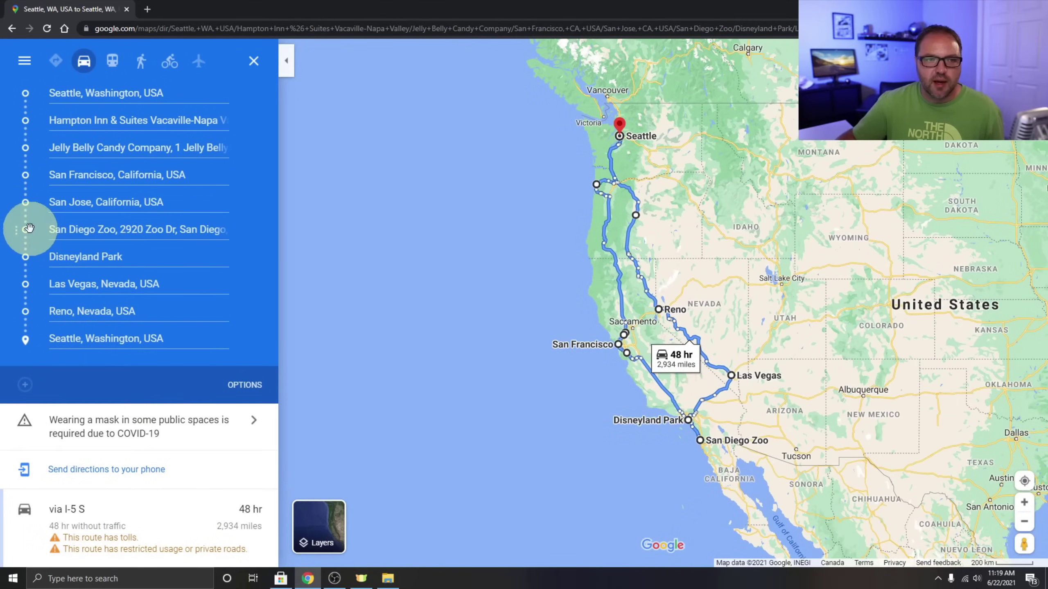
left_click_drag(25, 228, 32, 257)
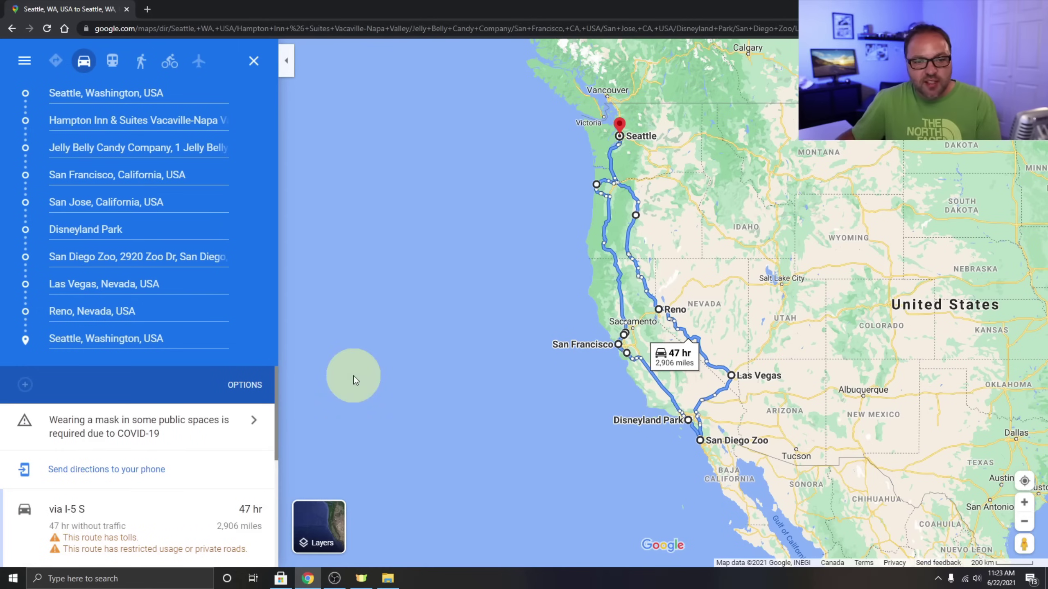
Set route options to avoid tolls and use miles, giving the 45 hr, 2,860-mile I-5 S route.
left_click(250, 389)
left_click(167, 390)
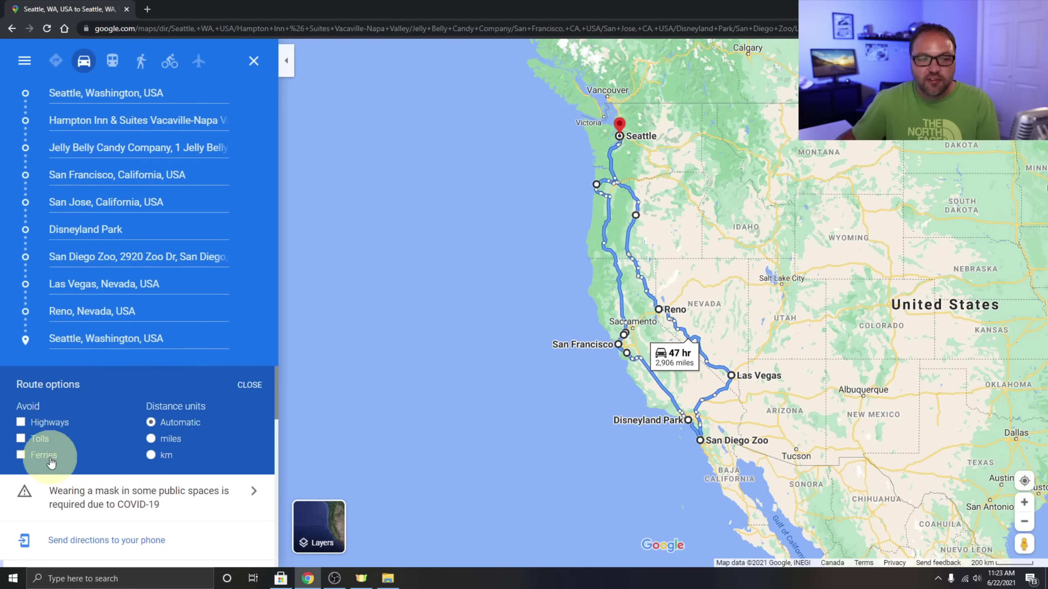
left_click(21, 441)
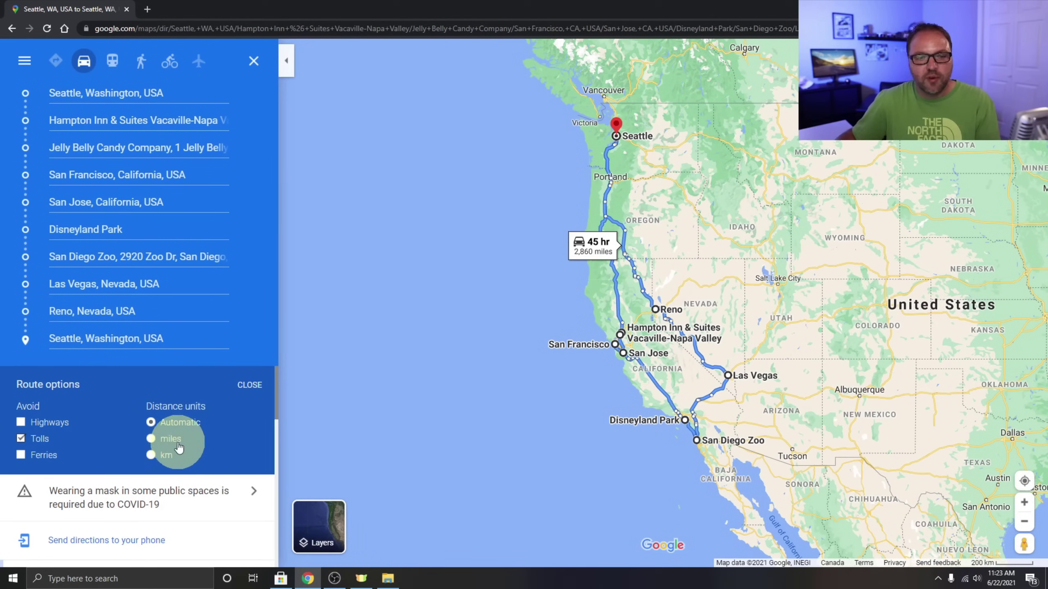
left_click(151, 439)
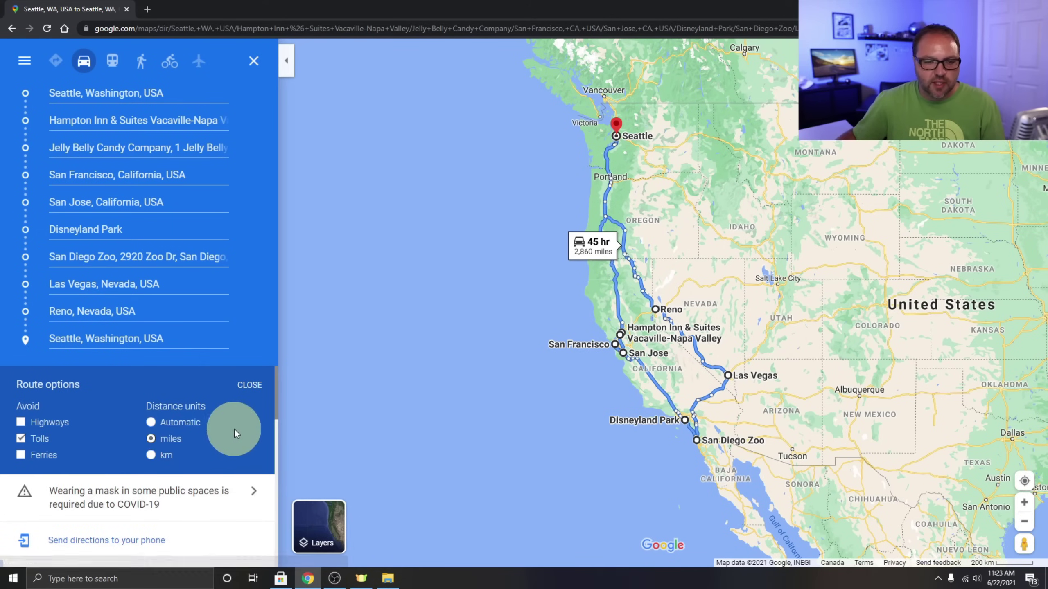
left_click(250, 388)
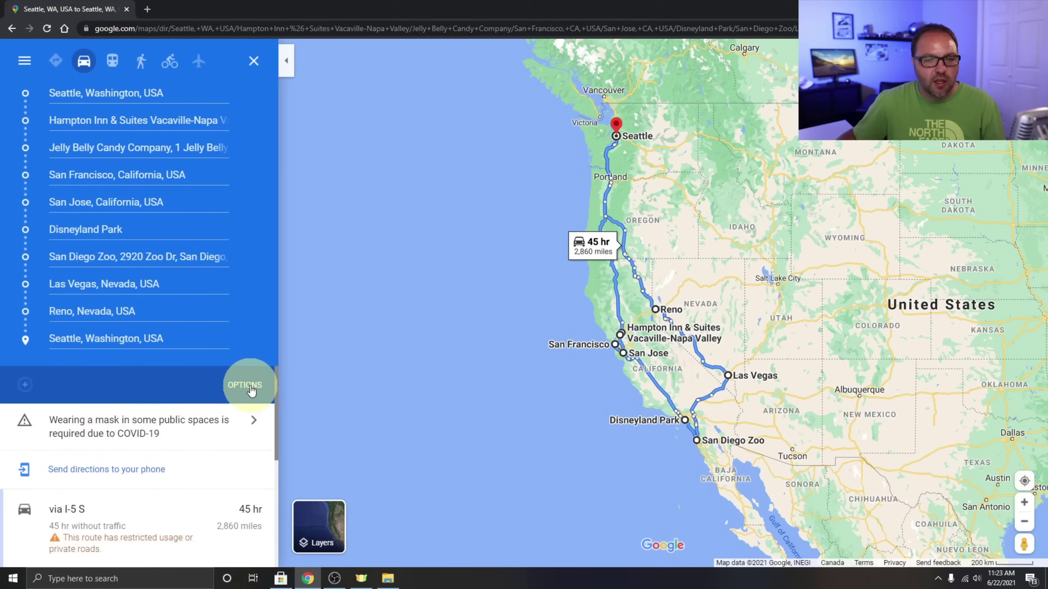
scroll(250, 421, "down", 3)
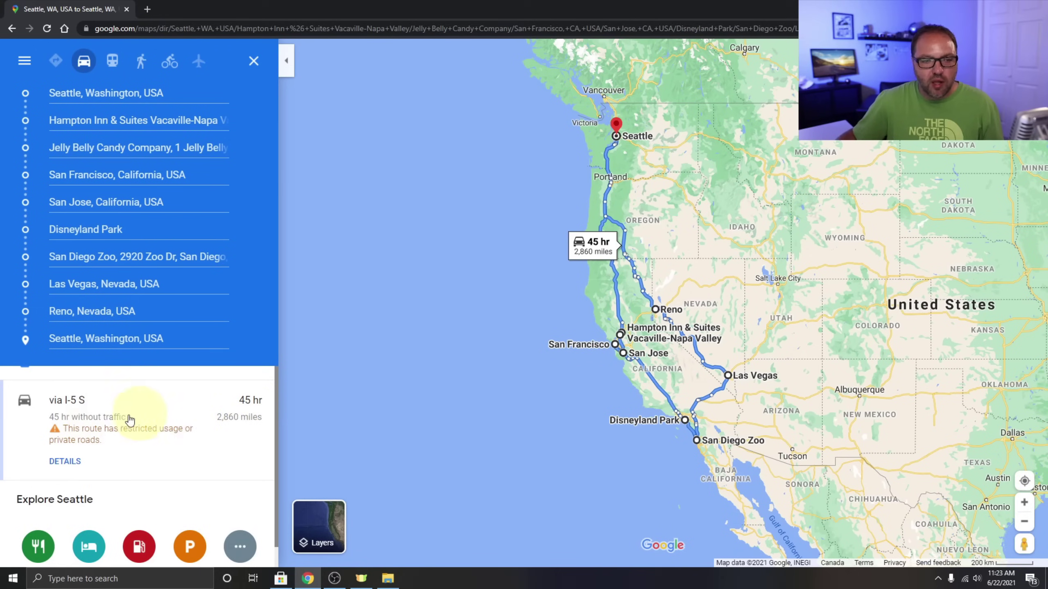
Open the 'via I-5 S' route details and scroll the turn-by-turn directions to the Disneyland Park leg.
left_click(172, 422)
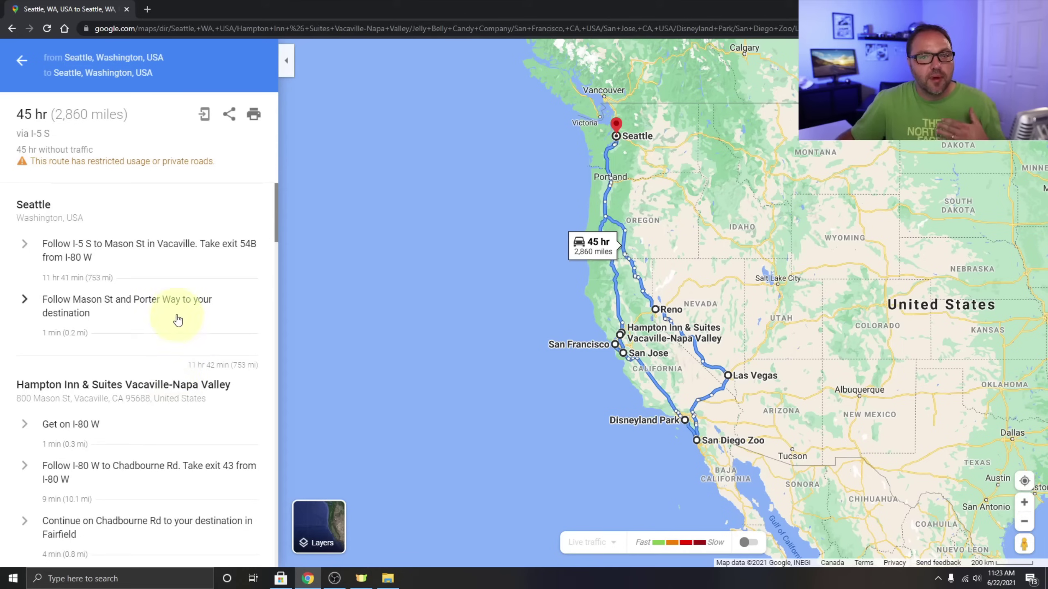
scroll(182, 299, "down", 3)
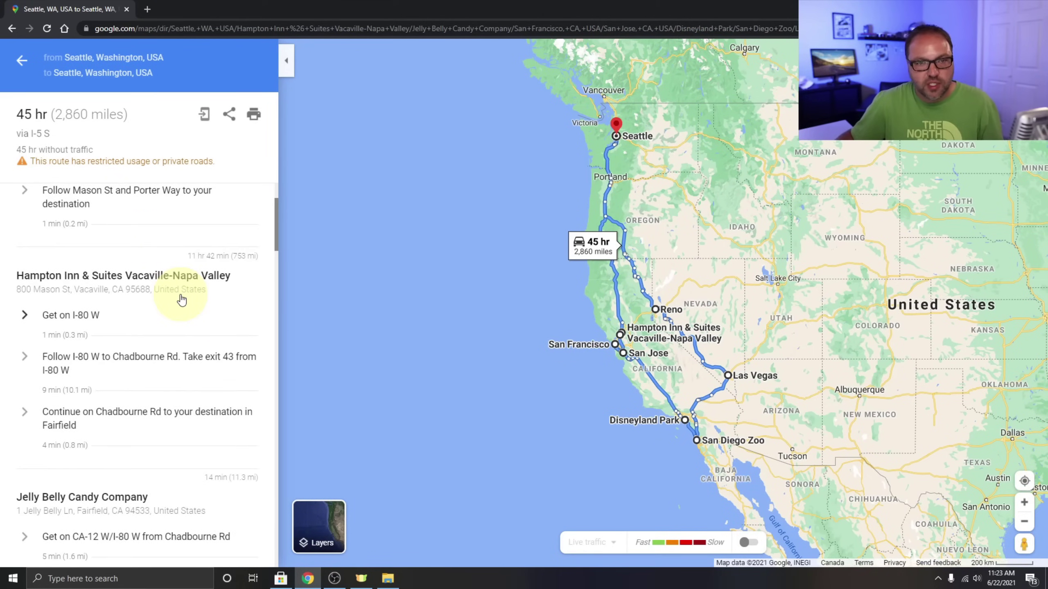
scroll(181, 299, "down", 9)
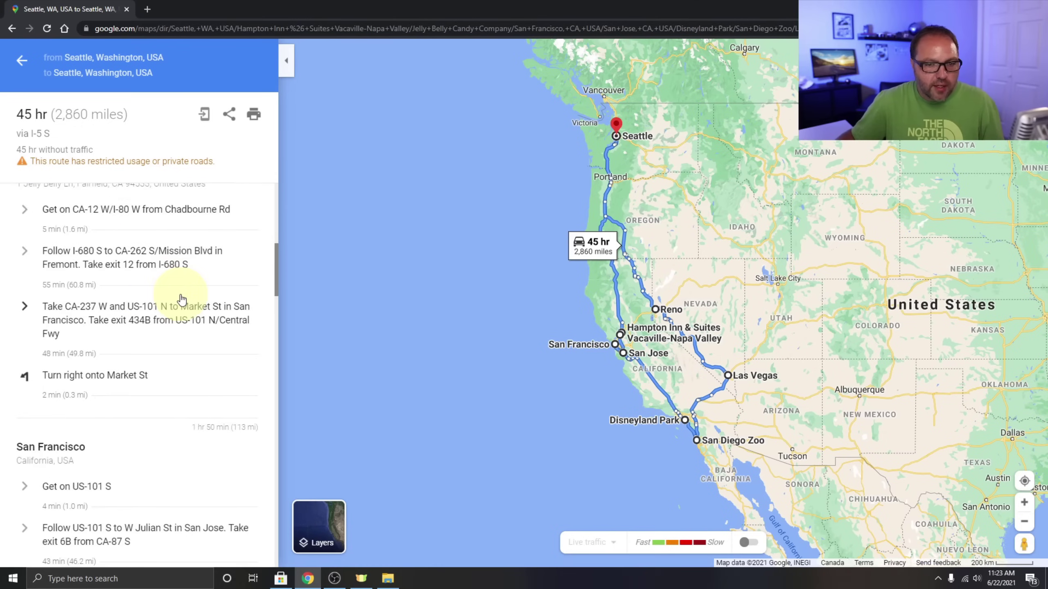
scroll(181, 299, "down", 1)
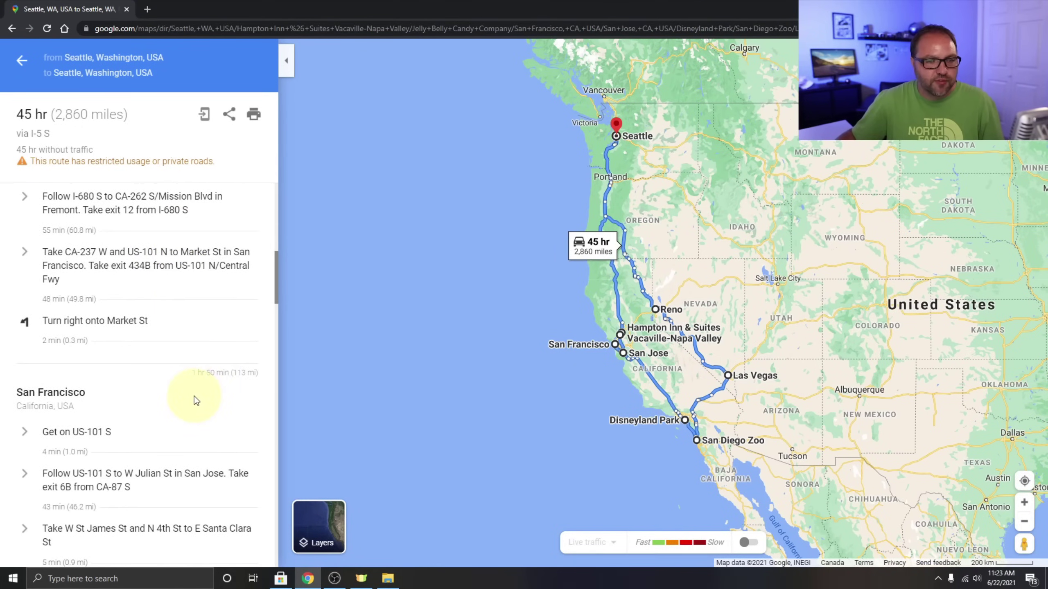
scroll(194, 397, "down", 7)
scroll(191, 395, "down", 5)
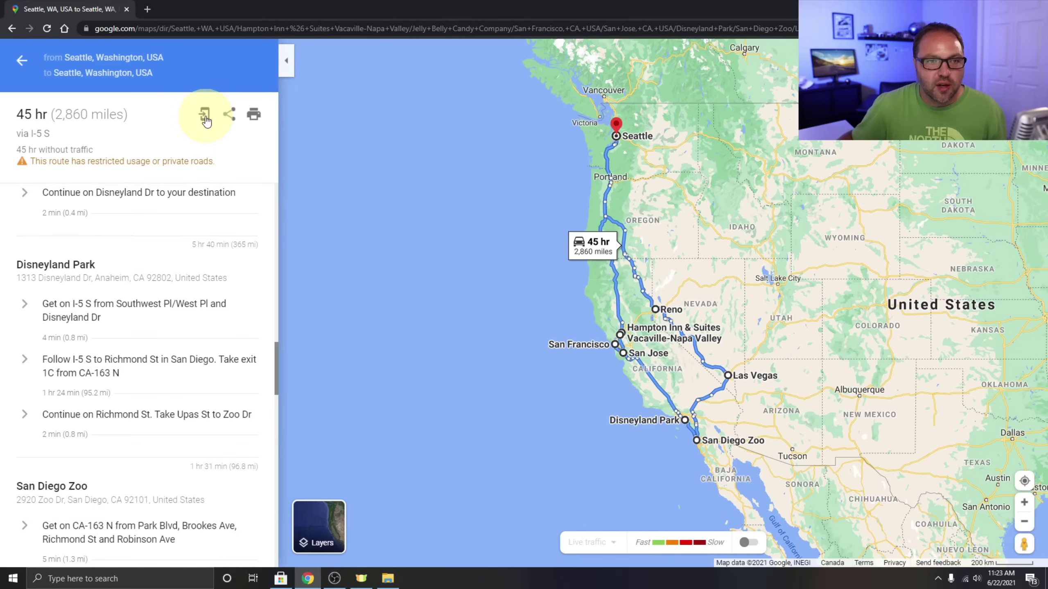
Copy the route's short share link, then open a new incognito window.
left_click(230, 114)
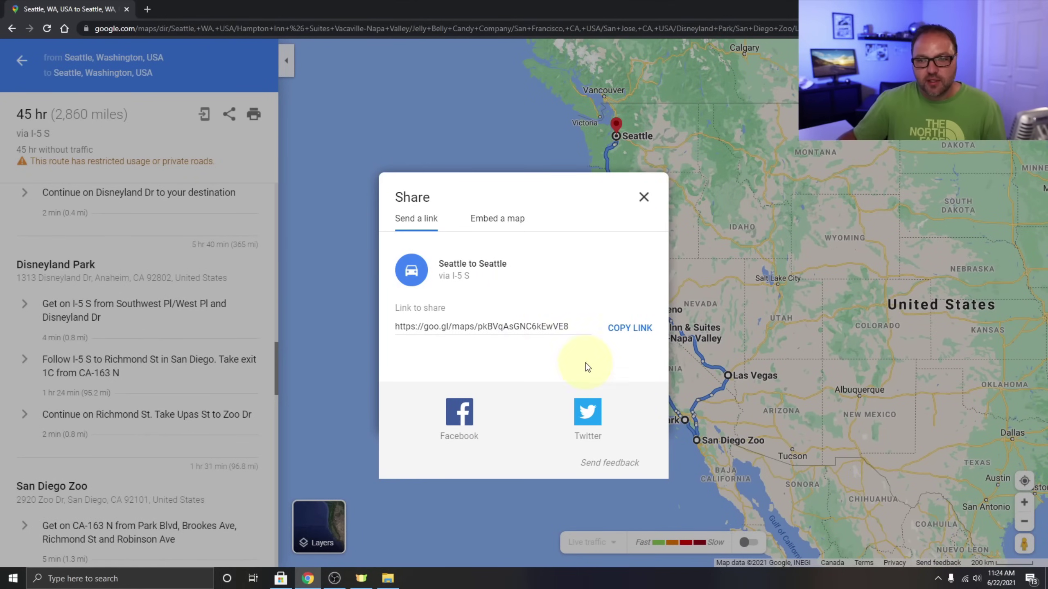
left_click(630, 331)
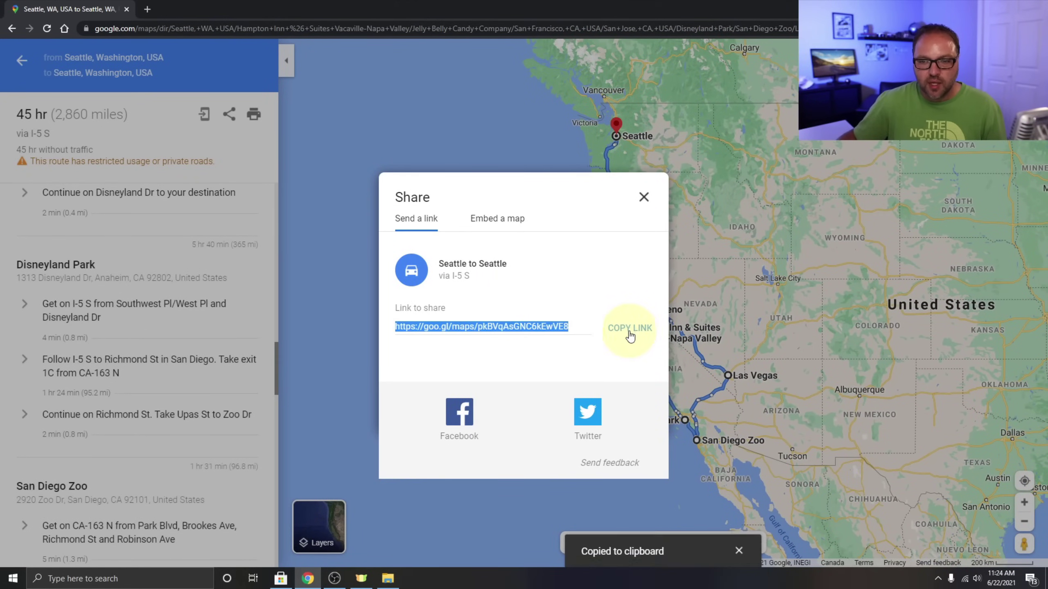
key("alt+Tab")
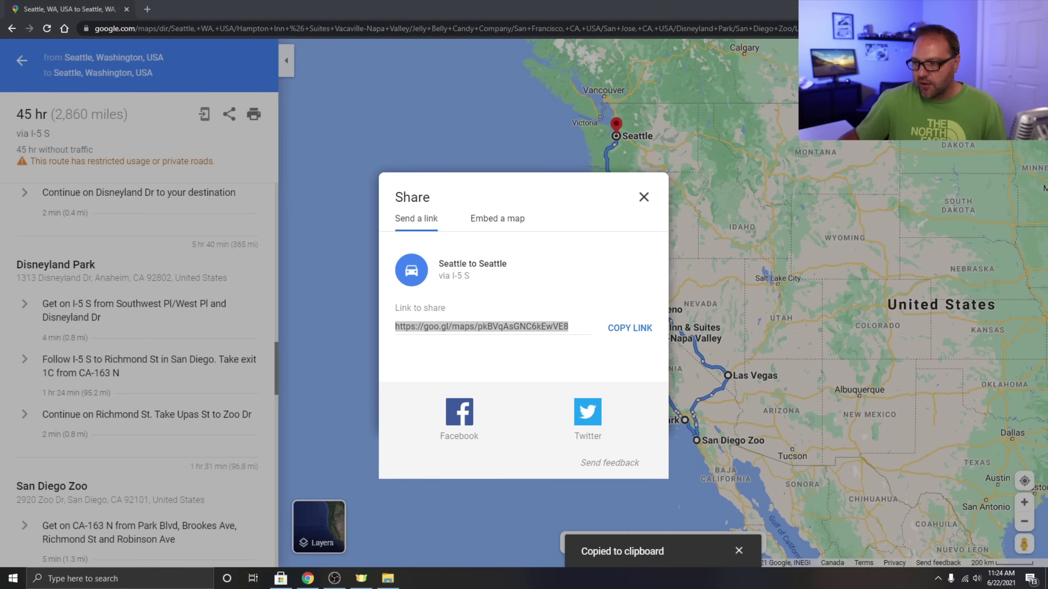
key("ctrl+shift+n")
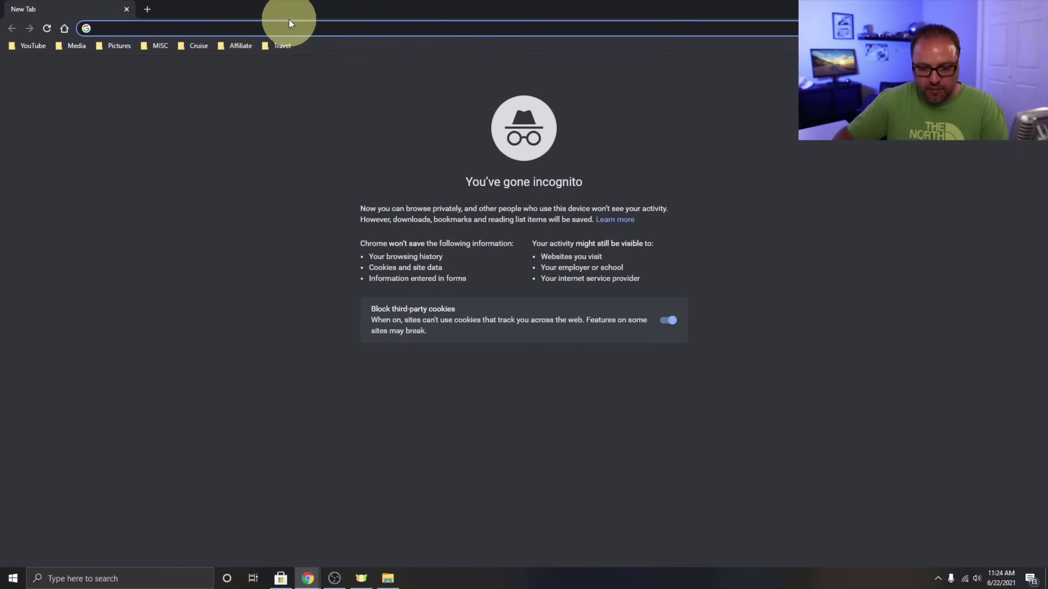
Paste the copied goo.gl route link into the incognito address bar and load it.
key("ctrl+v")
key("Return")
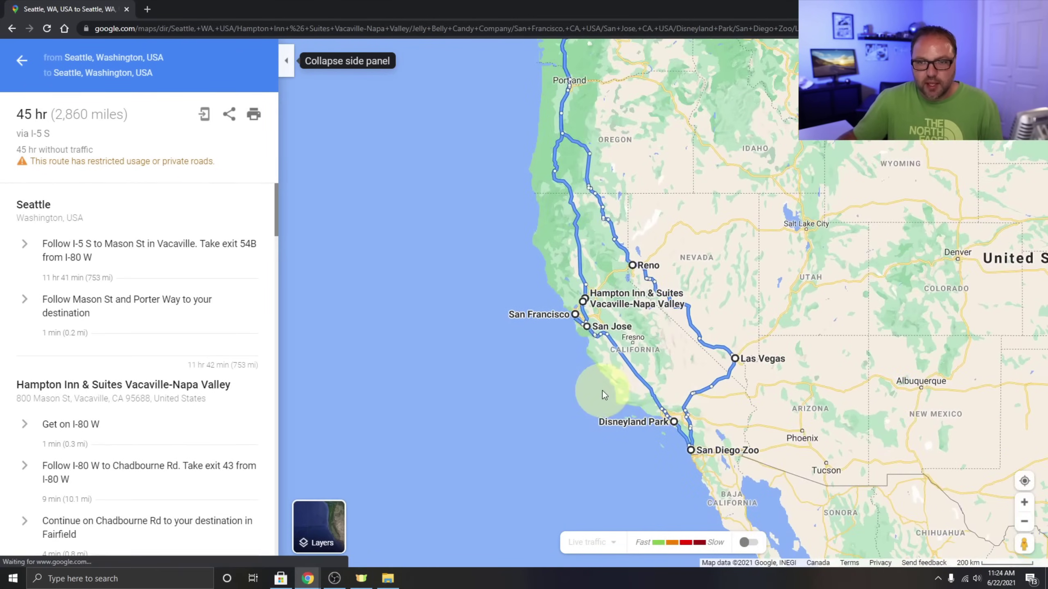
Zoom in and back out on the shared route map around the Bay Area.
scroll(602, 391, "up", 2)
scroll(562, 235, "up", 2)
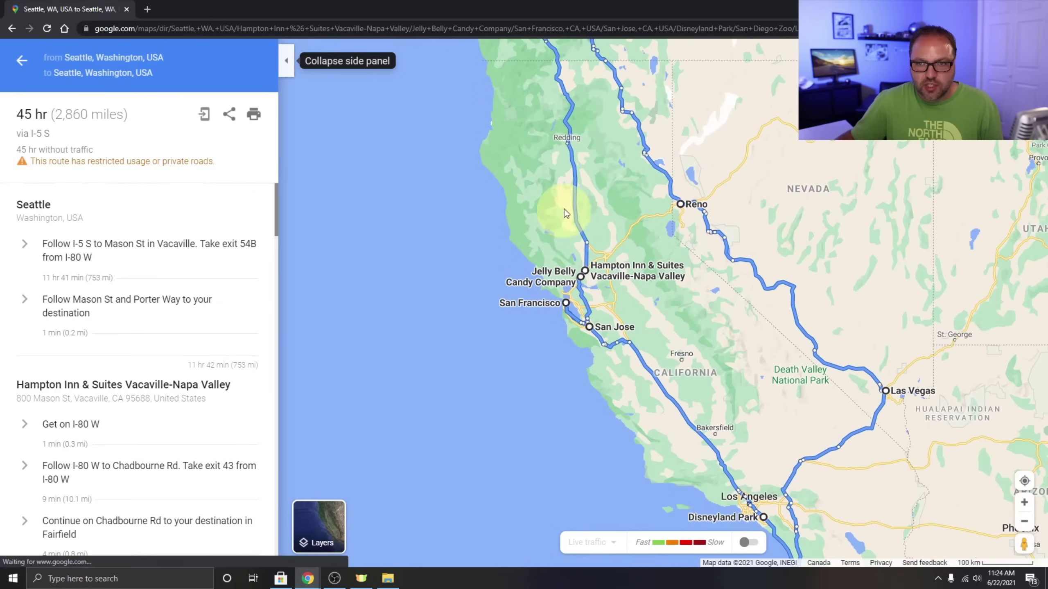
scroll(574, 363, "up", 2)
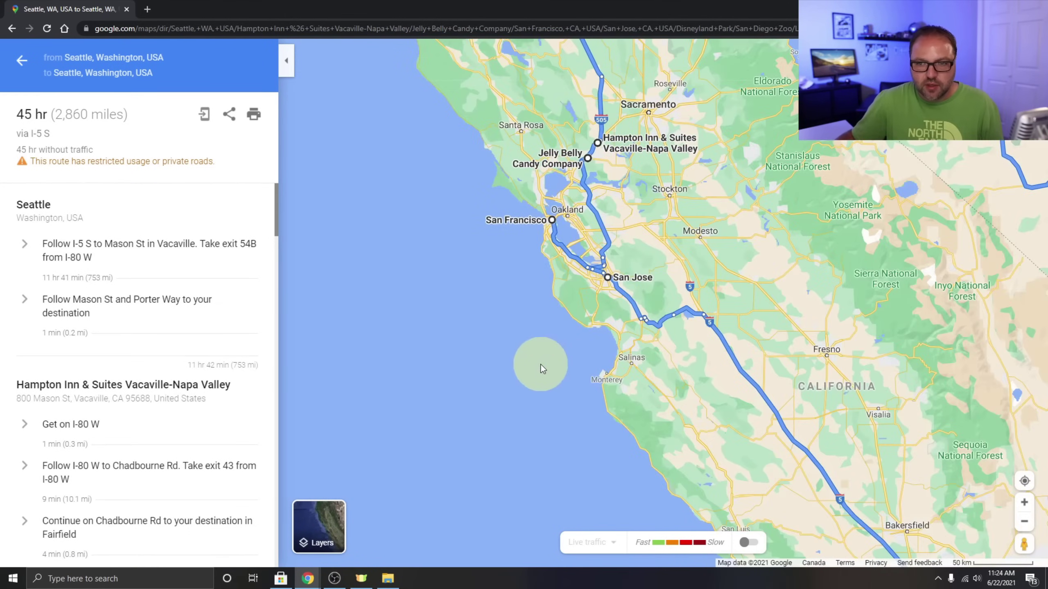
scroll(523, 360, "down", 3)
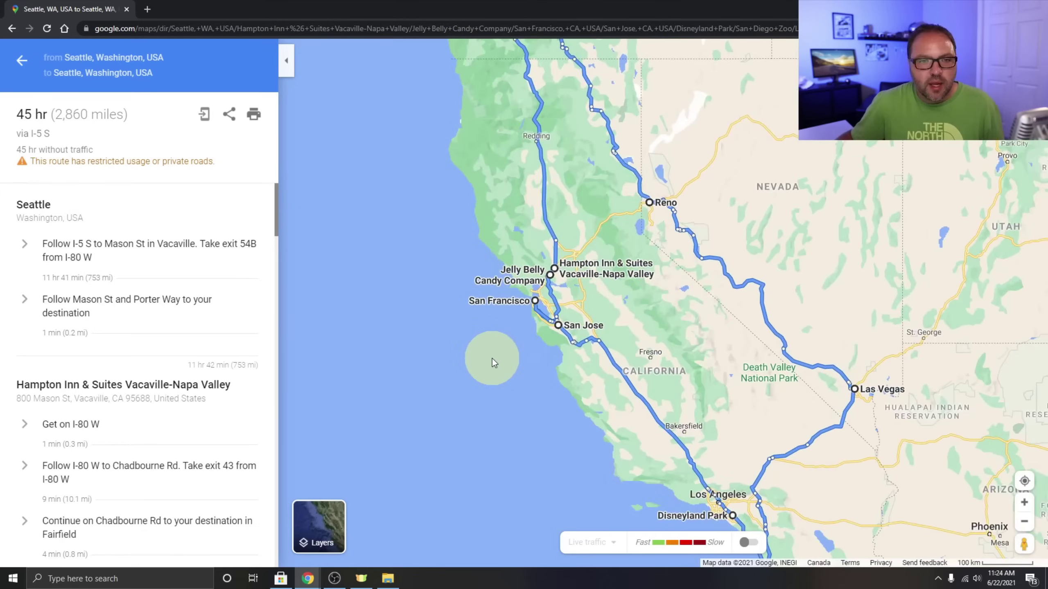
scroll(493, 355, "down", 1)
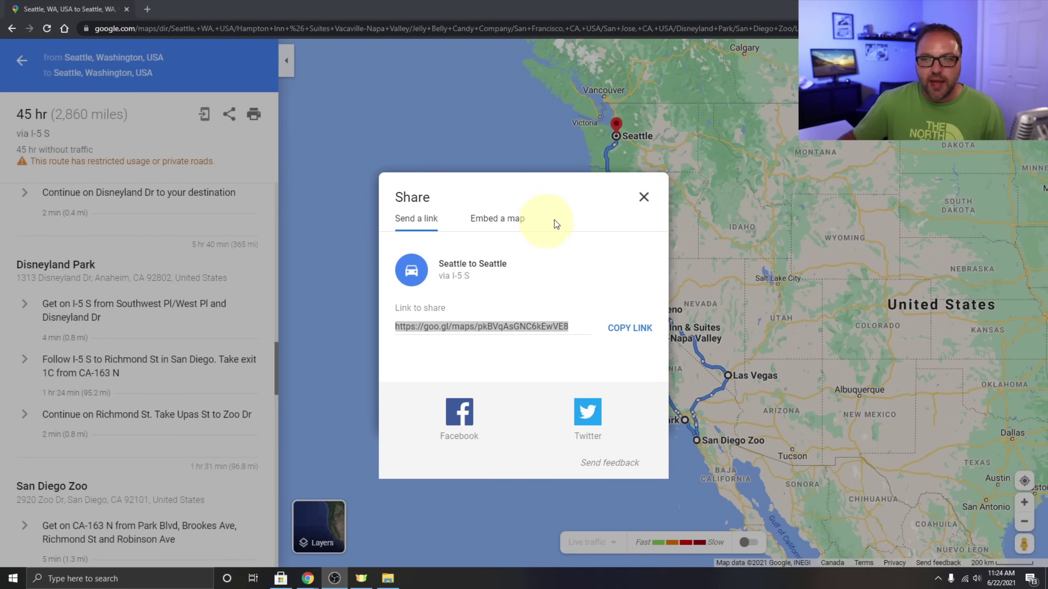
Close the Share dialog and show the print options for the loop's directions.
left_click(644, 199)
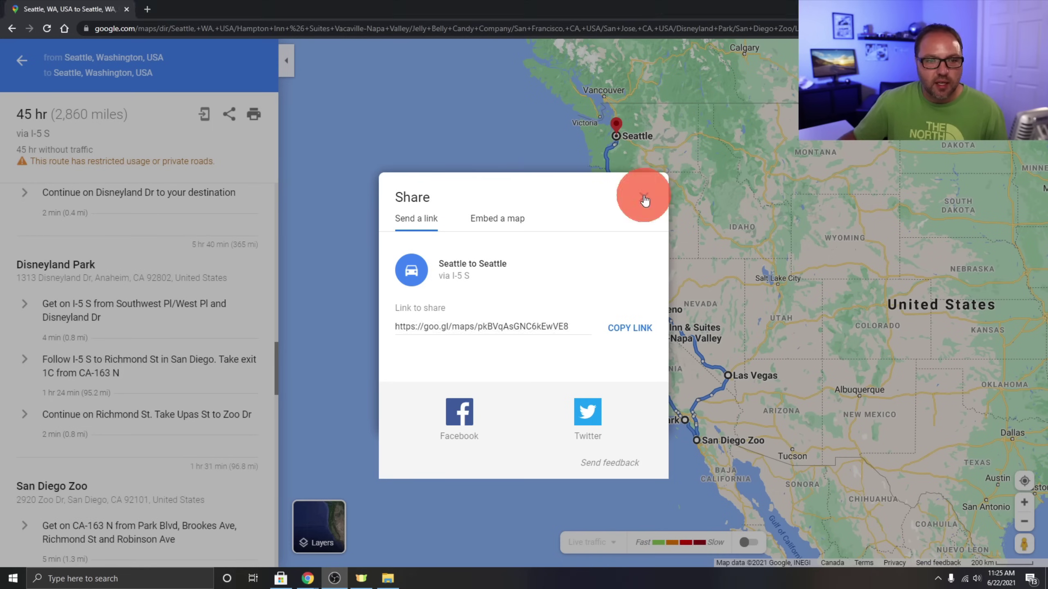
left_click(255, 117)
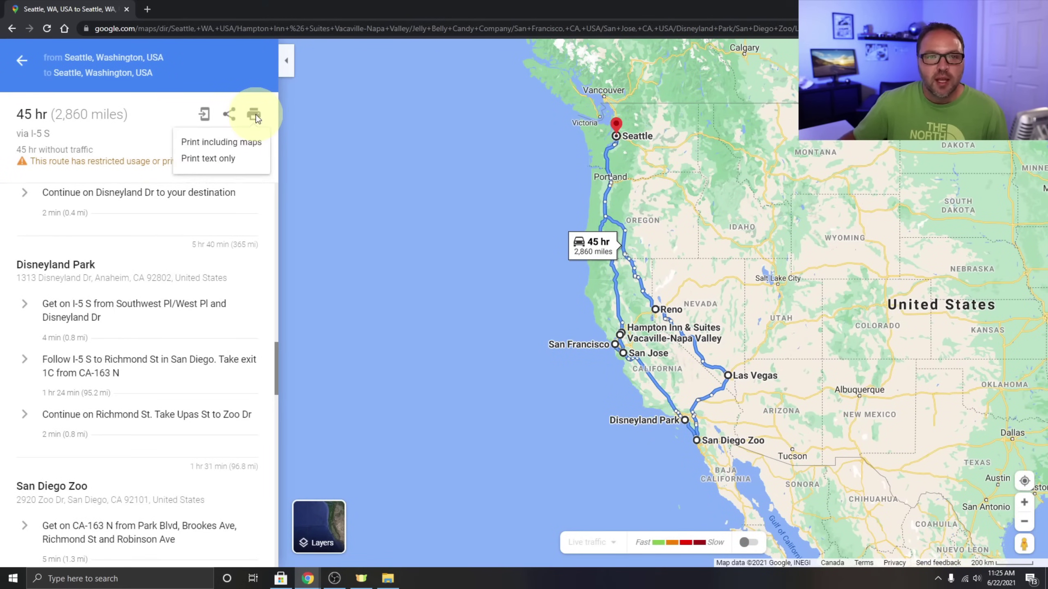
Preview the 'Print including maps' page through its numbered directions, then go back to the route overview.
left_click(234, 145)
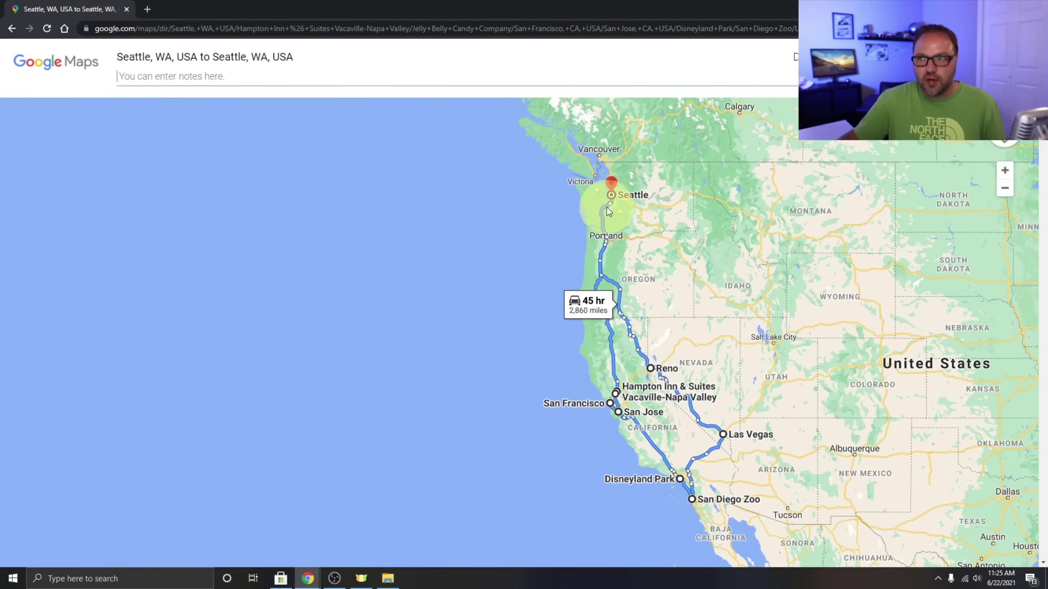
scroll(668, 236, "down", 10)
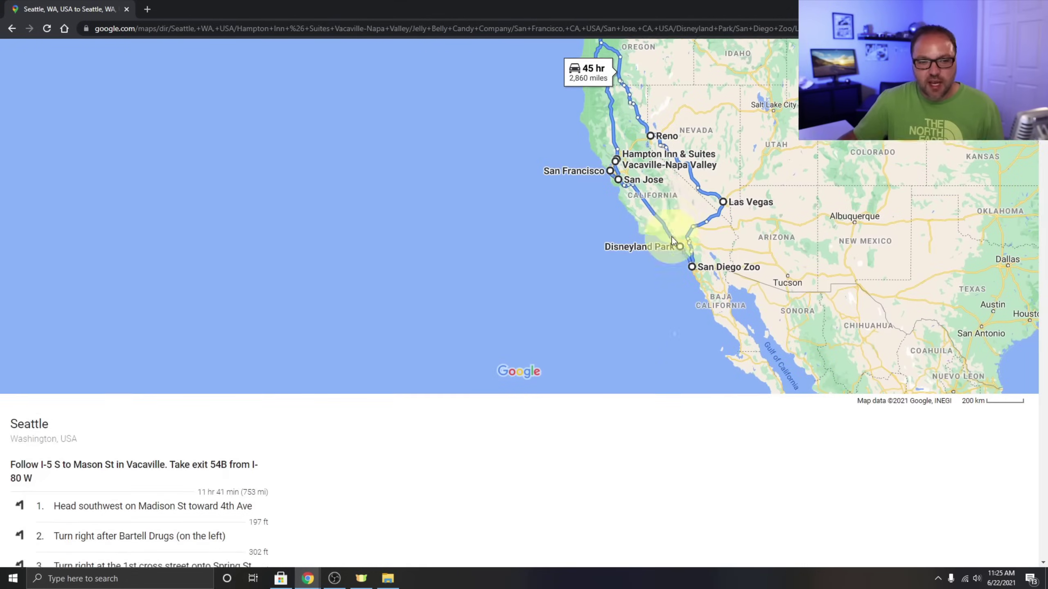
scroll(535, 320, "down", 12)
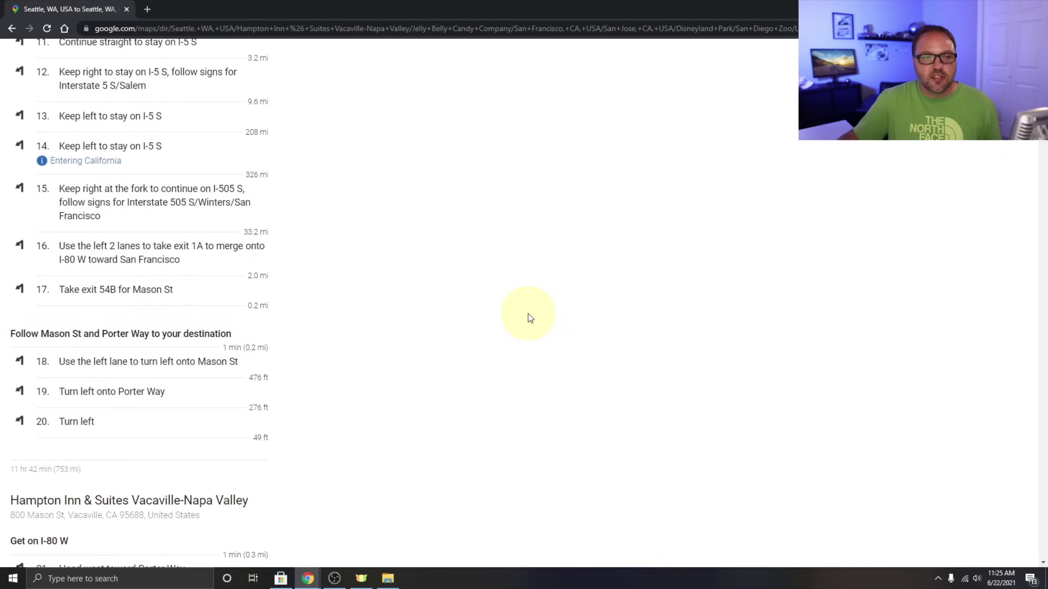
scroll(530, 317, "down", 12)
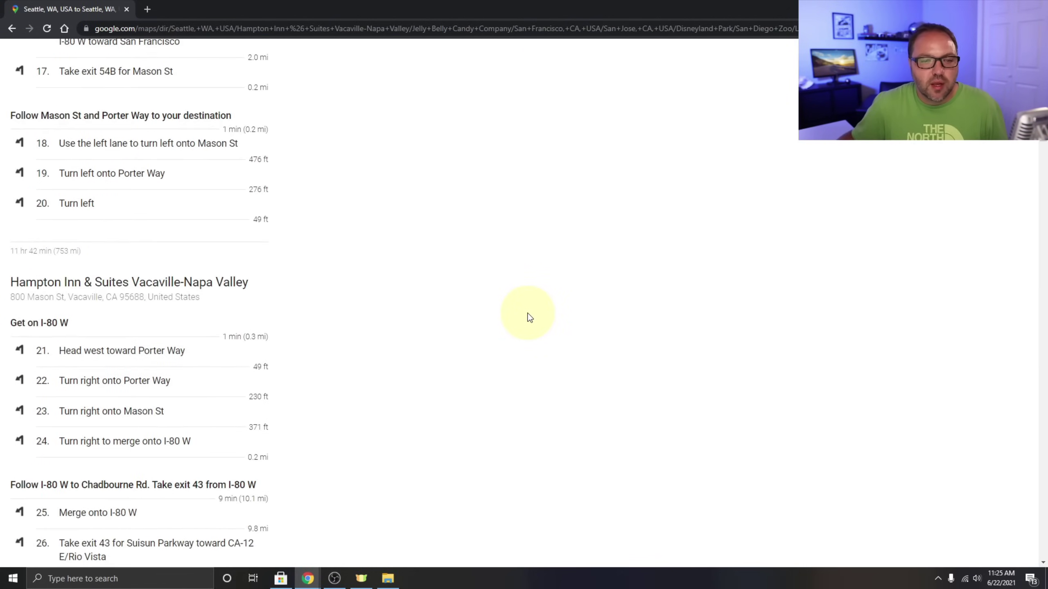
scroll(530, 317, "down", 15)
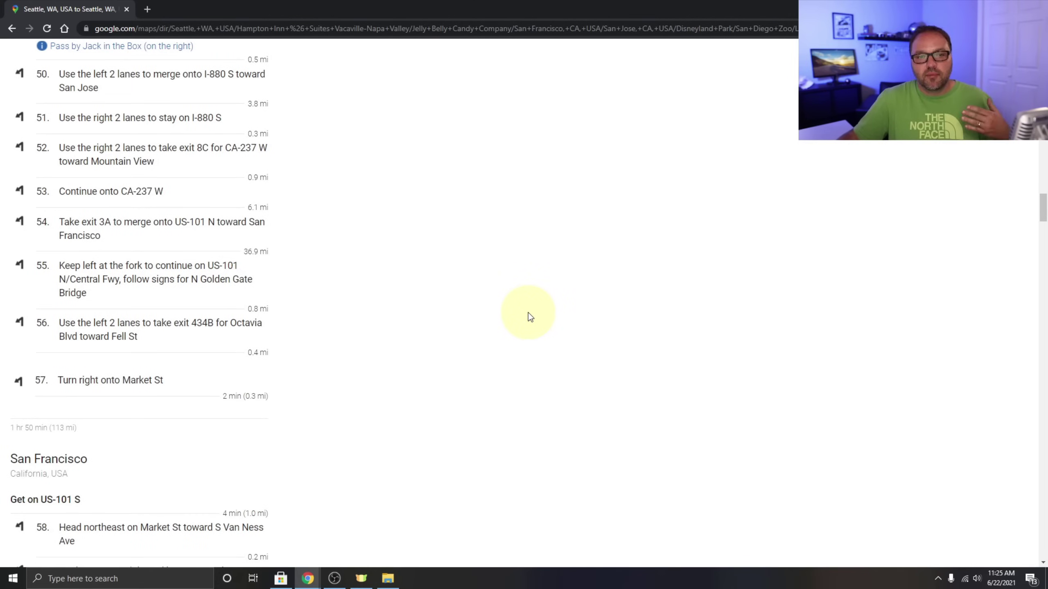
scroll(529, 314, "up", 15)
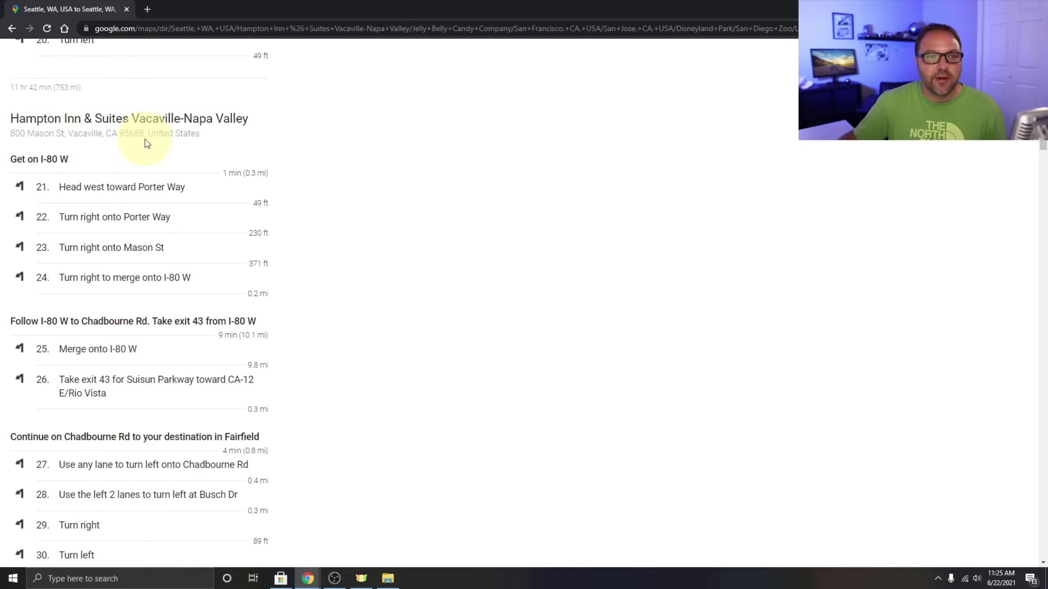
scroll(433, 313, "up", 8)
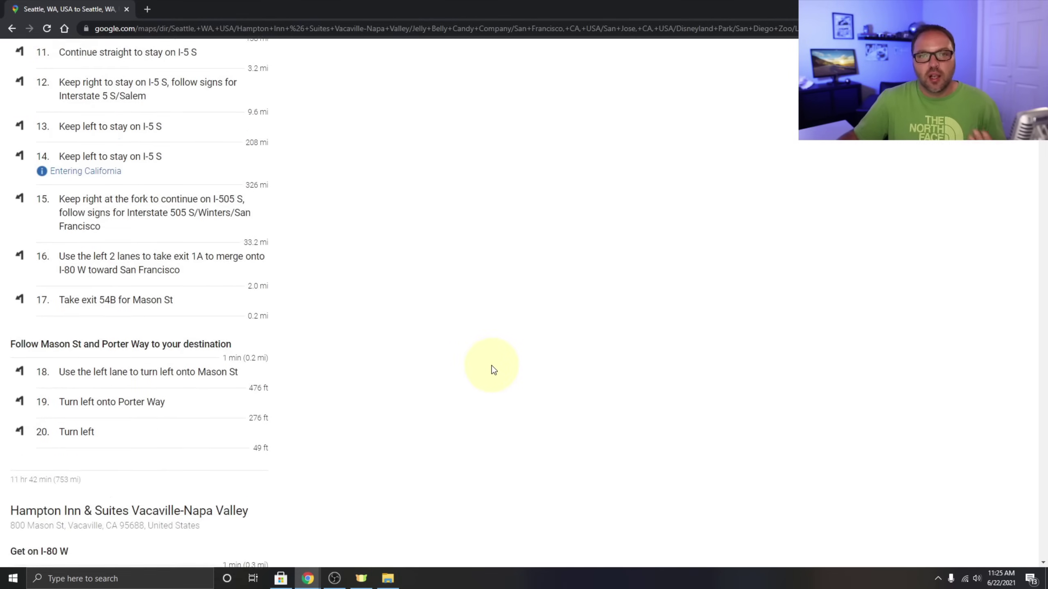
scroll(494, 371, "up", 6)
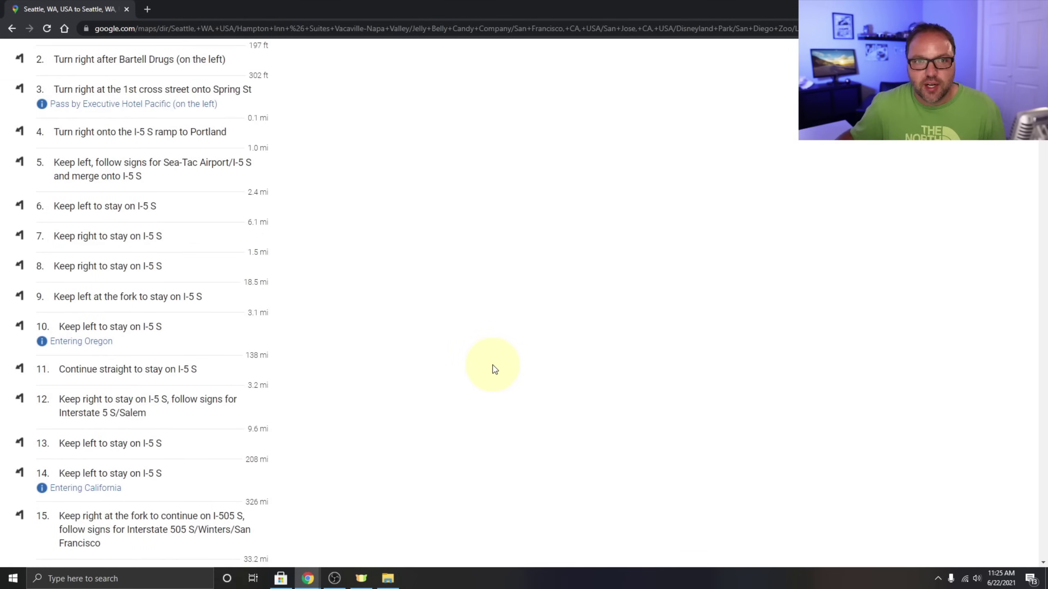
scroll(493, 368, "up", 10)
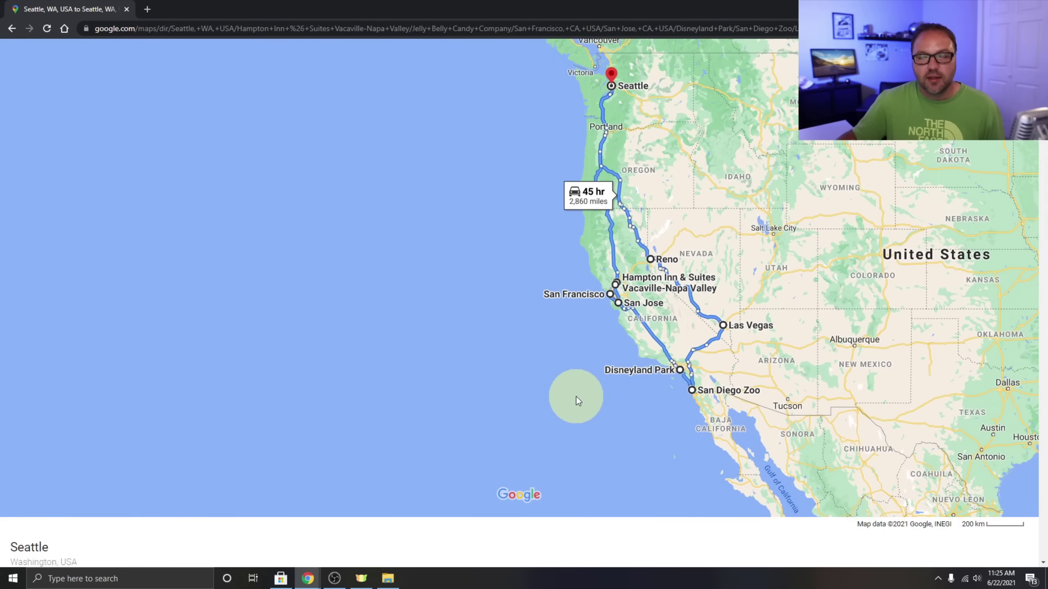
scroll(595, 414, "up", 3)
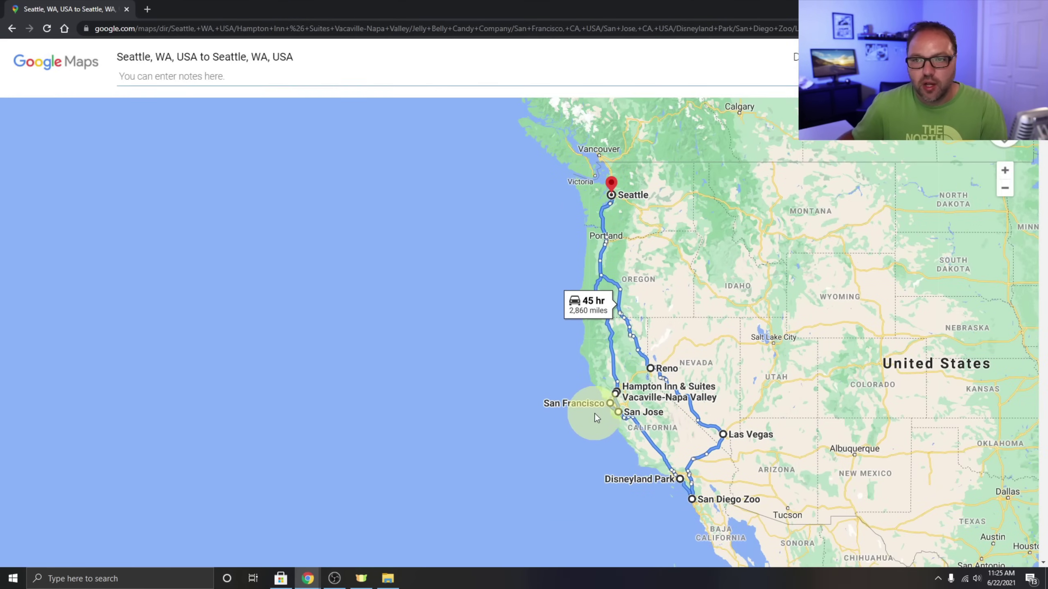
key("alt+Left")
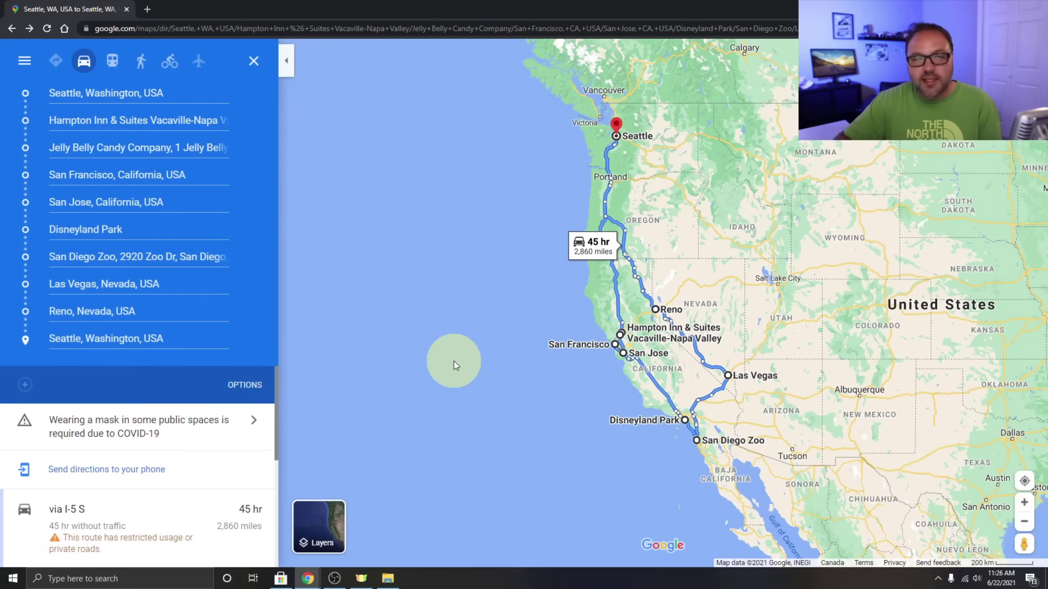